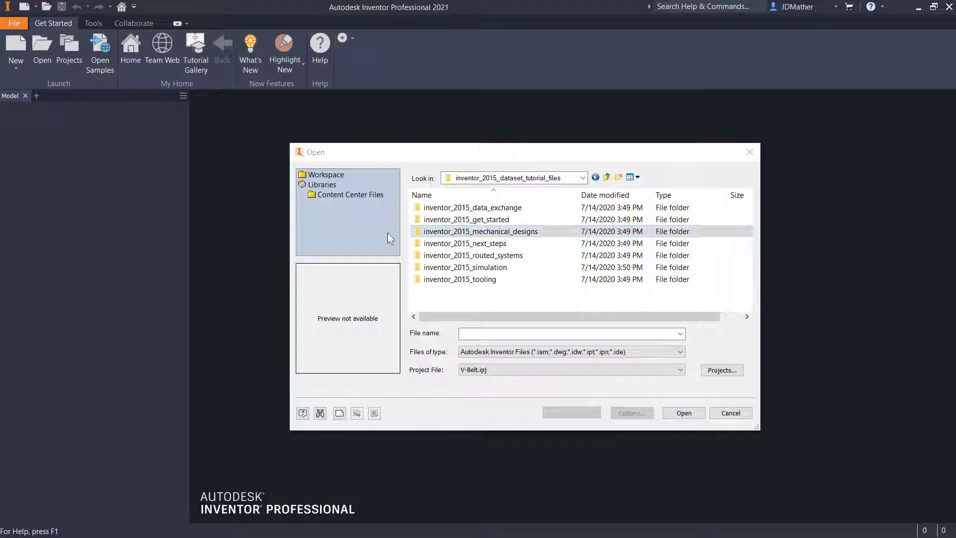
# - Open the assembly VBelts.iam from the V-Belts tutorial folder within inventor_2015_mechanical_designs
pyautogui.doubleClick(426, 231)
pyautogui.doubleClick(428, 208)
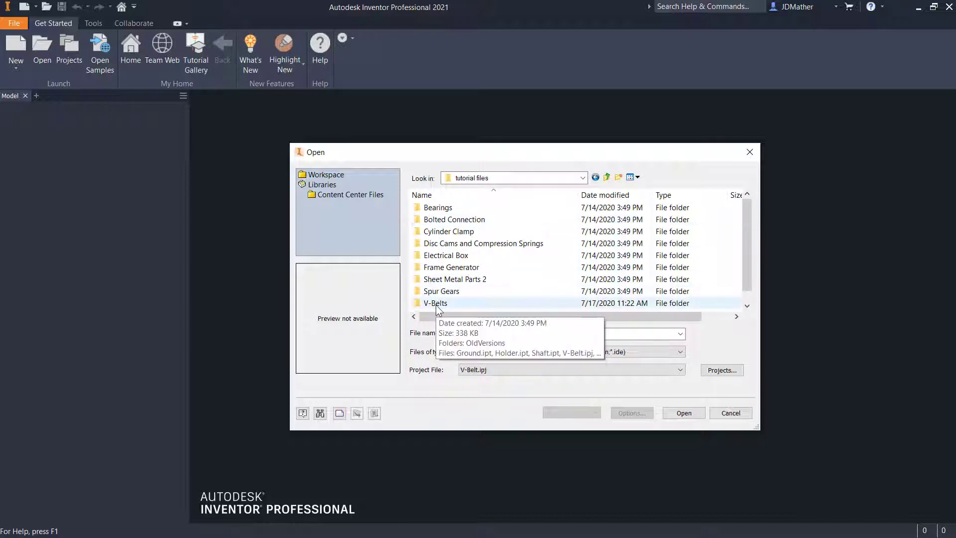
pyautogui.doubleClick(435, 304)
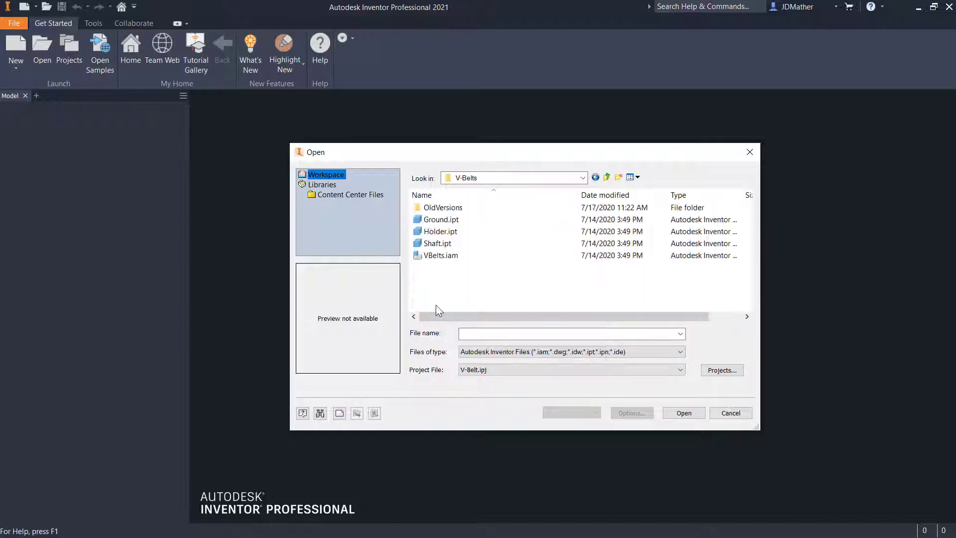
pyautogui.click(435, 259)
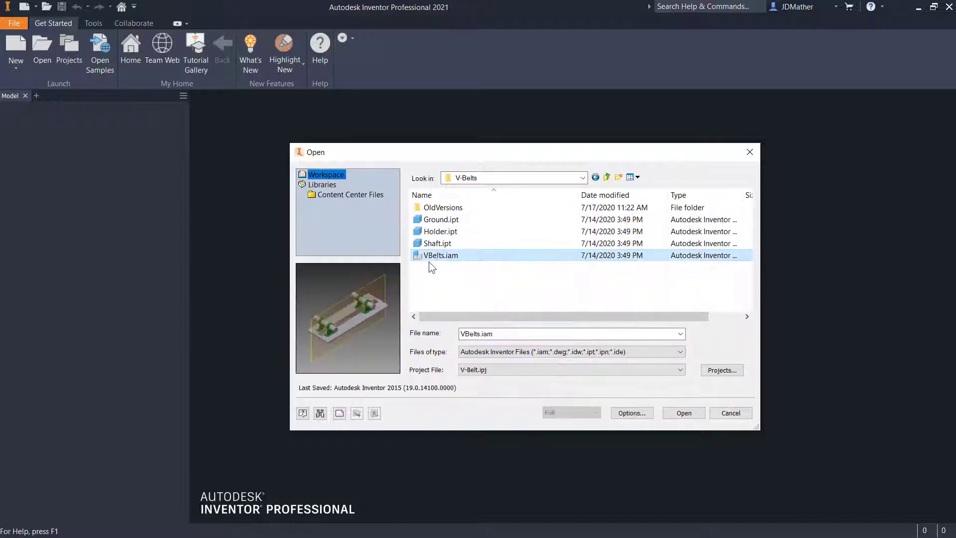
pyautogui.click(680, 414)
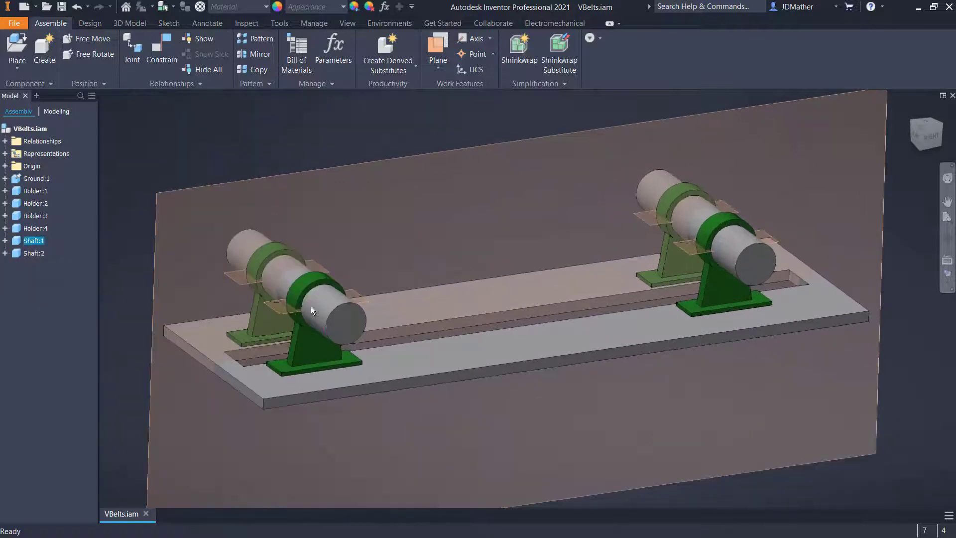
# - Test the freedom of movement of Shaft:1, Holder:4 and Holder:2, sliding Holder:2 along the base plate towards the other shaft
pyautogui.moveTo(311, 307); pyautogui.dragTo(328, 344)
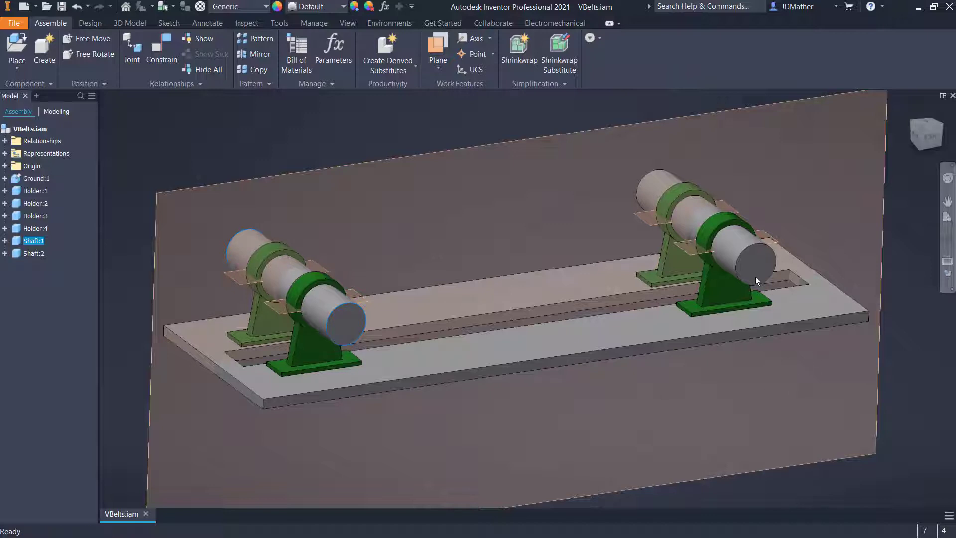
pyautogui.moveTo(321, 359); pyautogui.dragTo(406, 370)
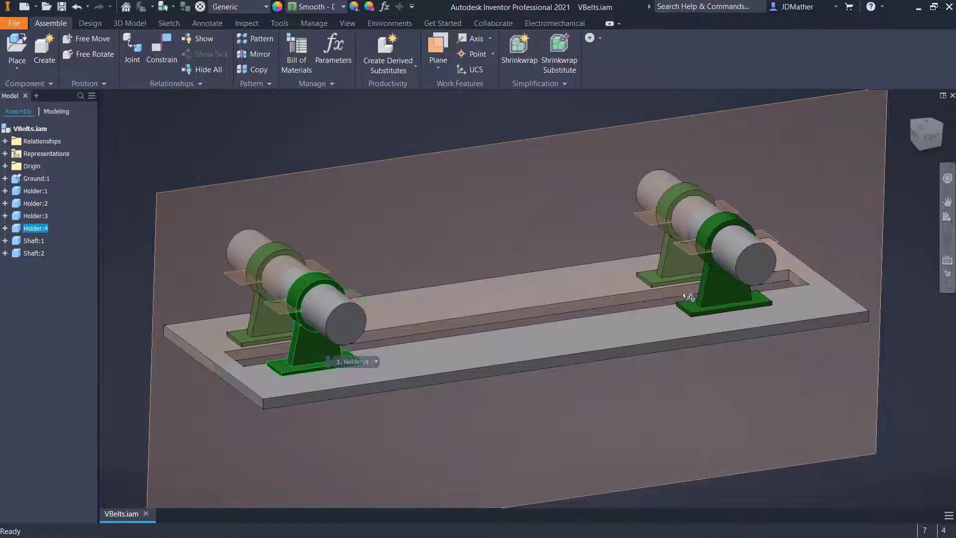
pyautogui.click(707, 297)
pyautogui.moveTo(707, 297); pyautogui.dragTo(679, 348)
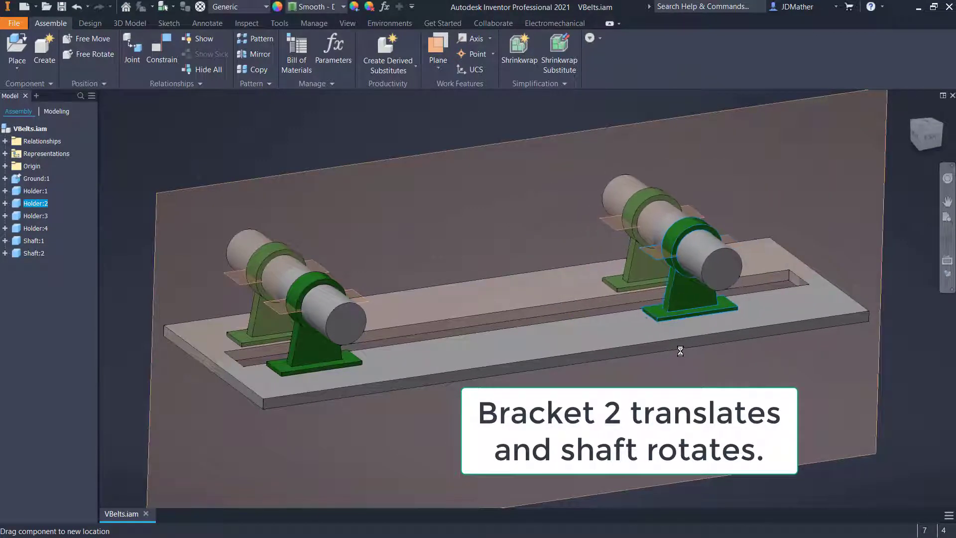
# - Open the Shaft:1 part in its own window and make its YZ and XZ origin planes visible
pyautogui.rightClick(343, 318)
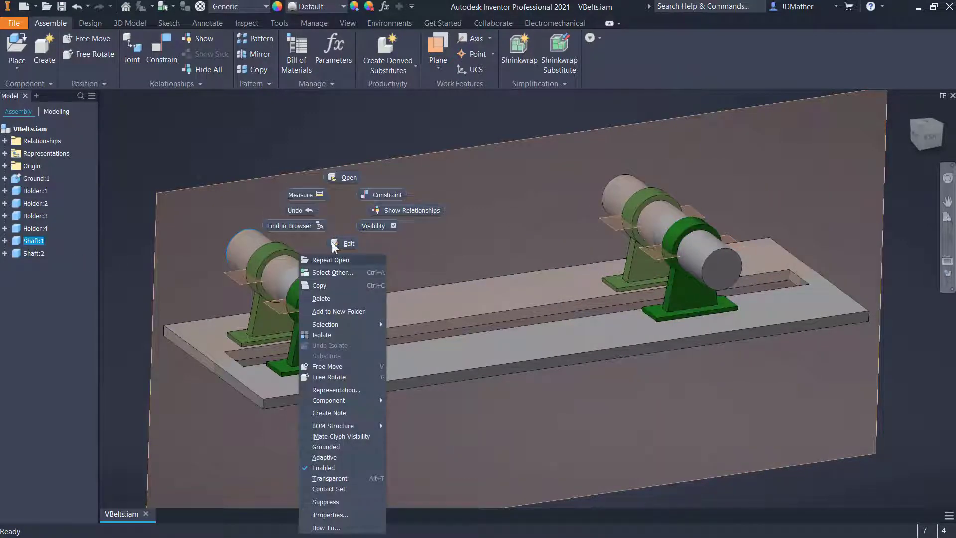
pyautogui.click(348, 178)
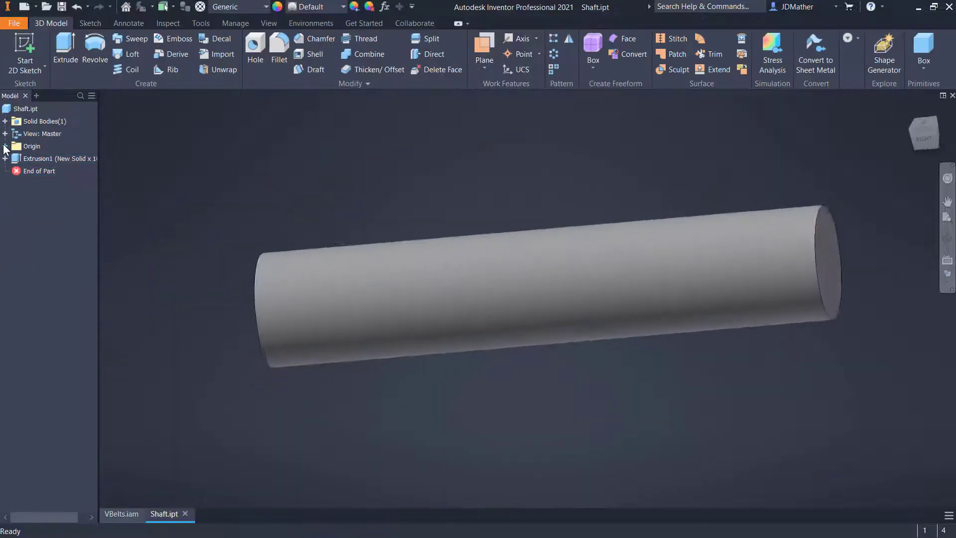
pyautogui.click(6, 146)
pyautogui.rightClick(29, 155)
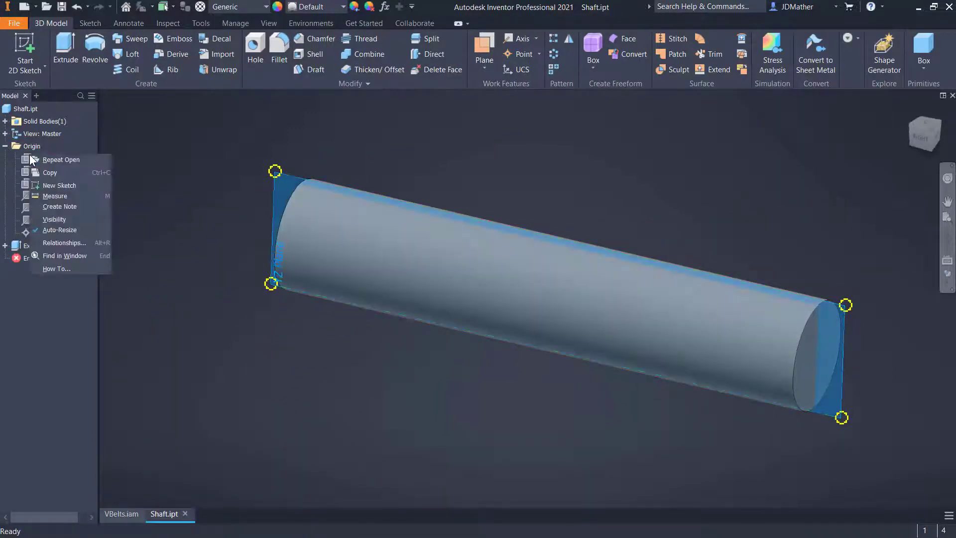
pyautogui.click(54, 220)
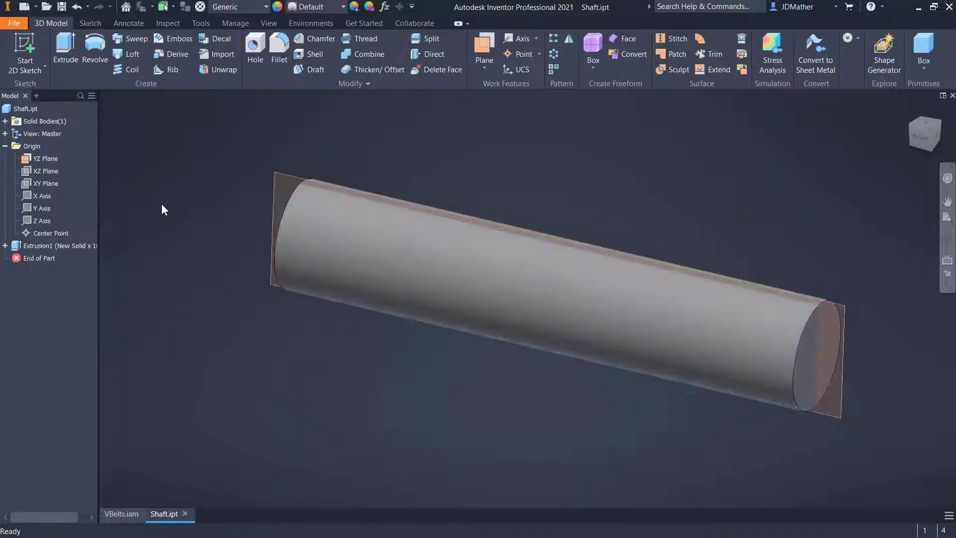
pyautogui.rightClick(55, 171)
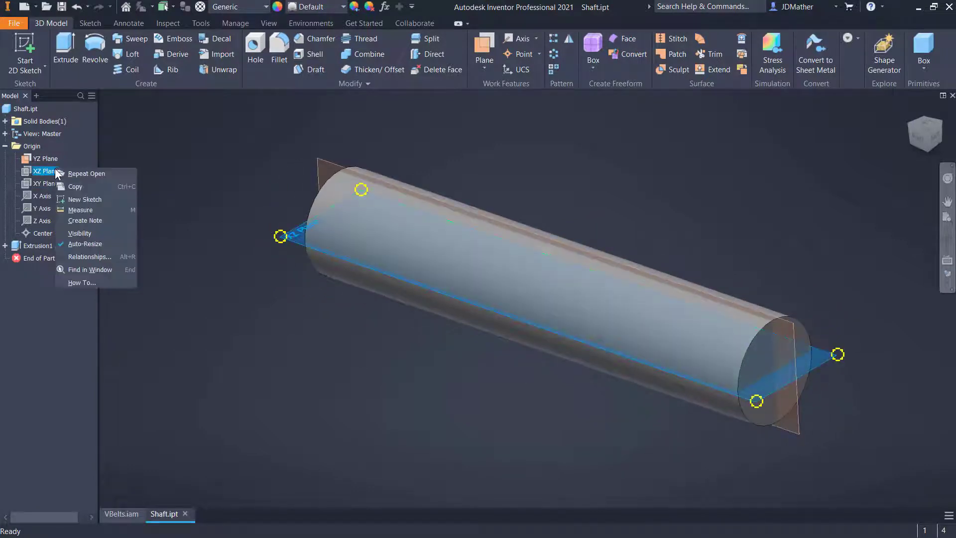
pyautogui.click(80, 233)
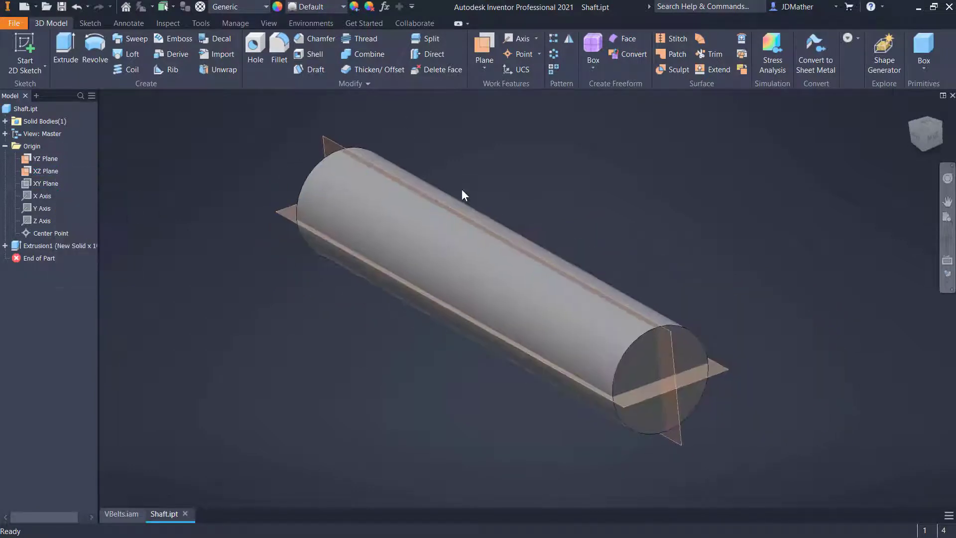
# - Split the shaft's cylindrical face with the XZ plane
pyautogui.scroll(1, 428, 135)
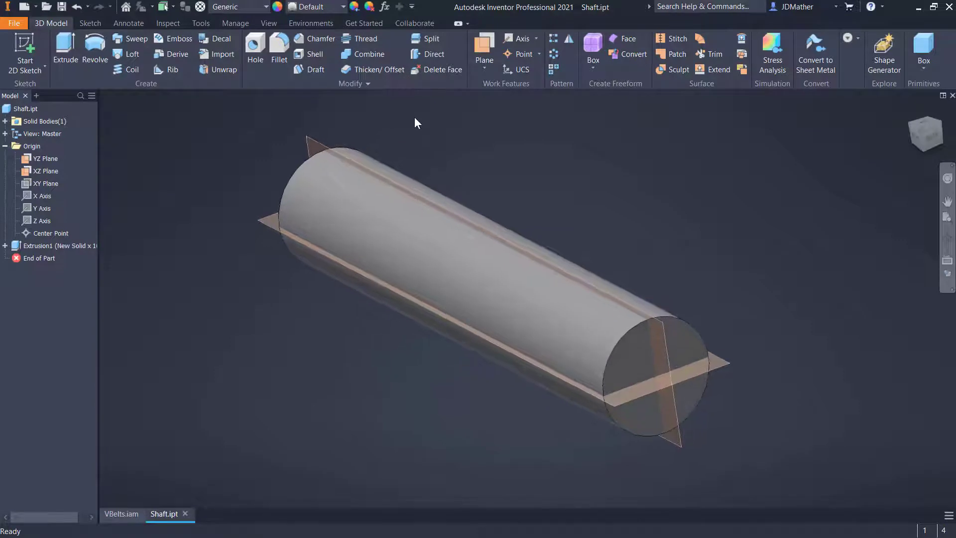
pyautogui.click(426, 38)
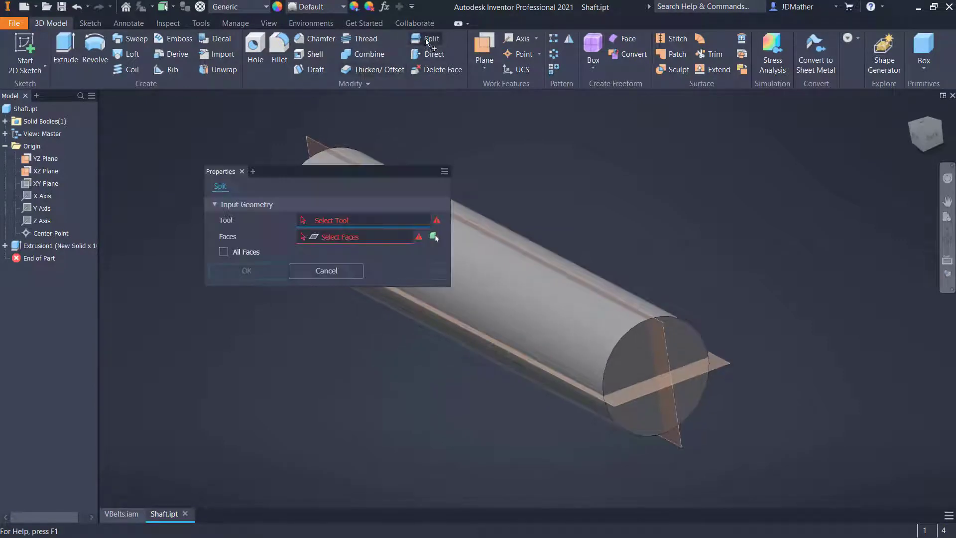
pyautogui.click(472, 243)
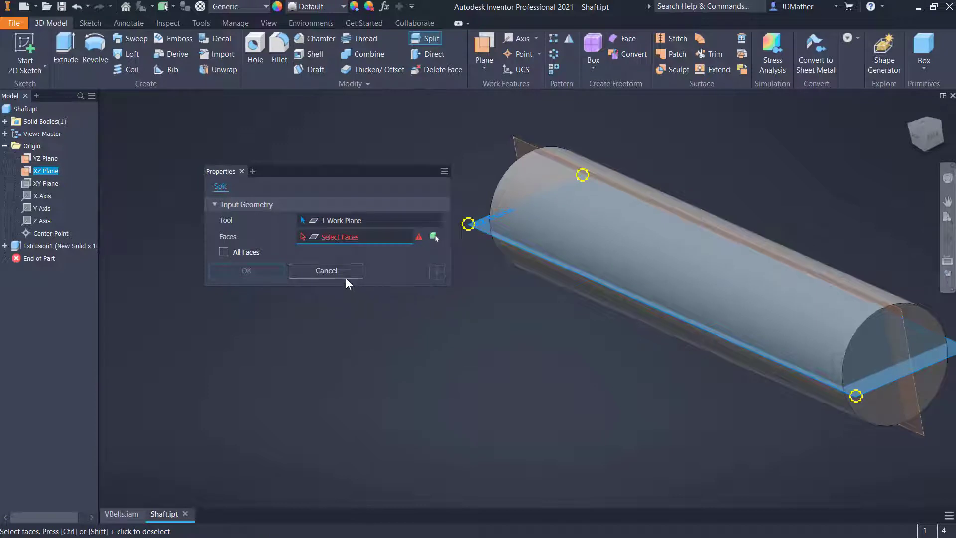
pyautogui.click(549, 276)
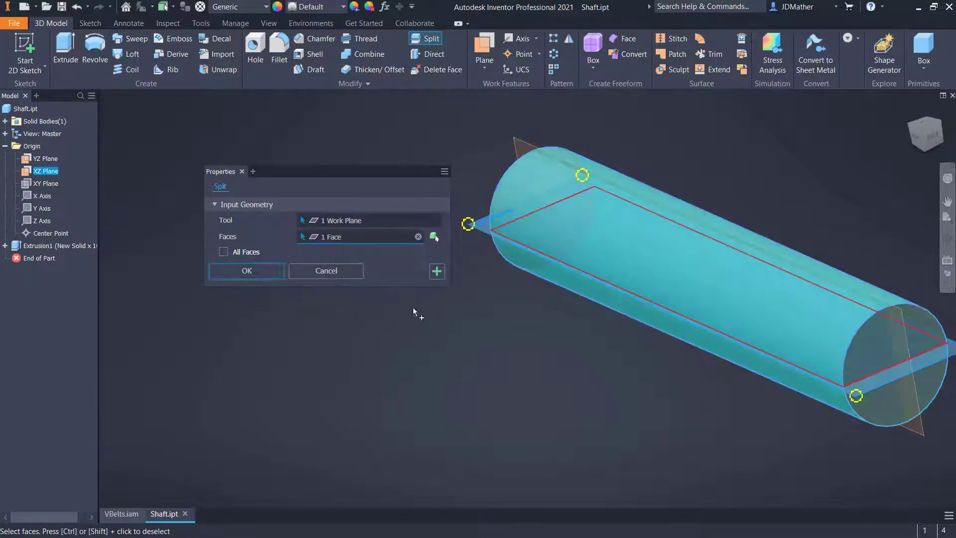
pyautogui.click(272, 270)
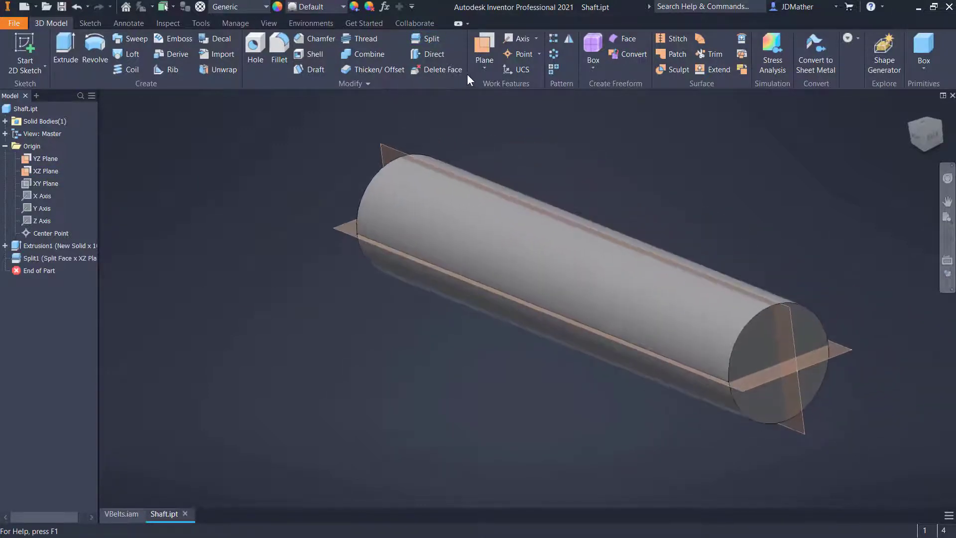
# - Split both halves of the shaft's cylindrical face with the YZ plane
pyautogui.click(427, 38)
pyautogui.click(389, 149)
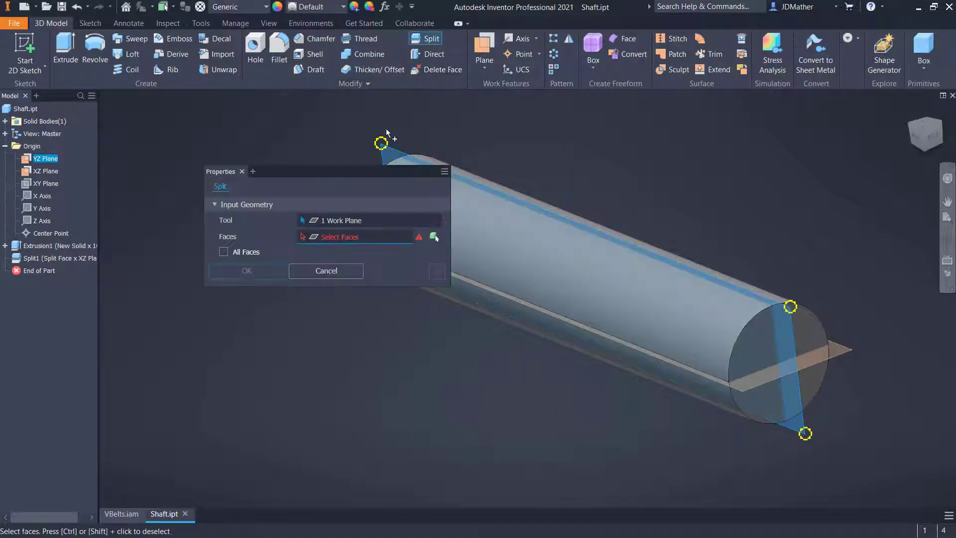
pyautogui.click(569, 222)
pyautogui.keyDown('shift'); pyautogui.moveTo(579, 373); pyautogui.dragTo(571, 341, button='middle'); pyautogui.keyUp('shift')
pyautogui.click(572, 340)
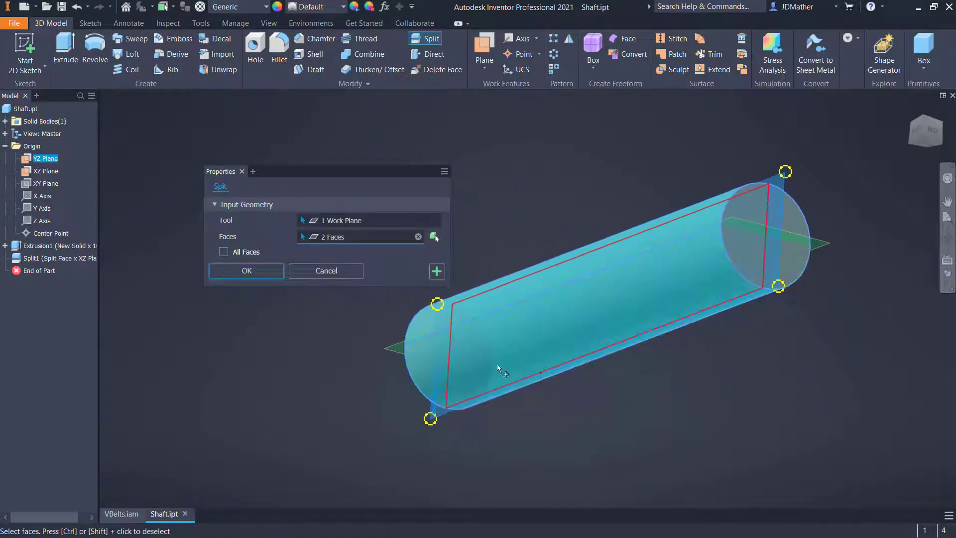
pyautogui.click(256, 269)
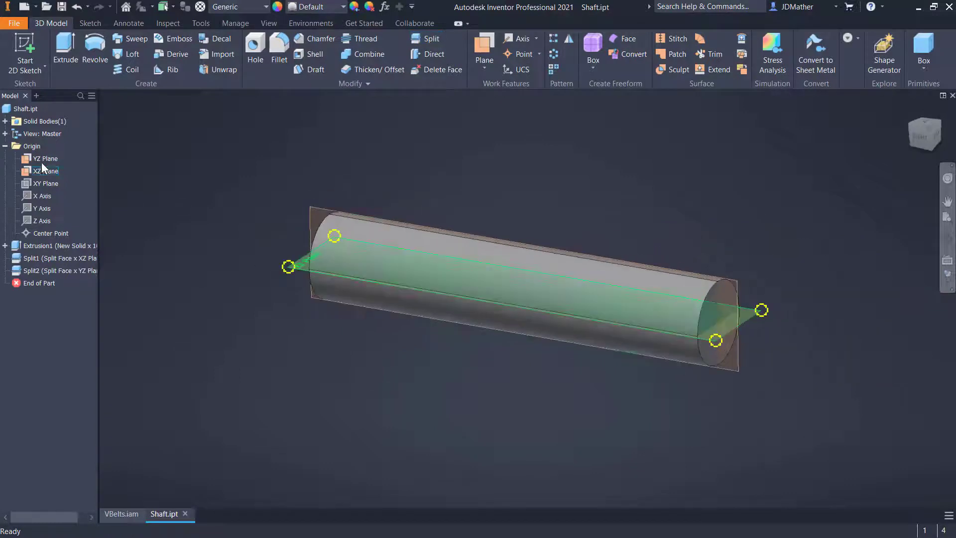
# - Hide the YZ and XZ origin planes of the shaft
pyautogui.rightClick(40, 160)
pyautogui.click(61, 225)
pyautogui.rightClick(46, 173)
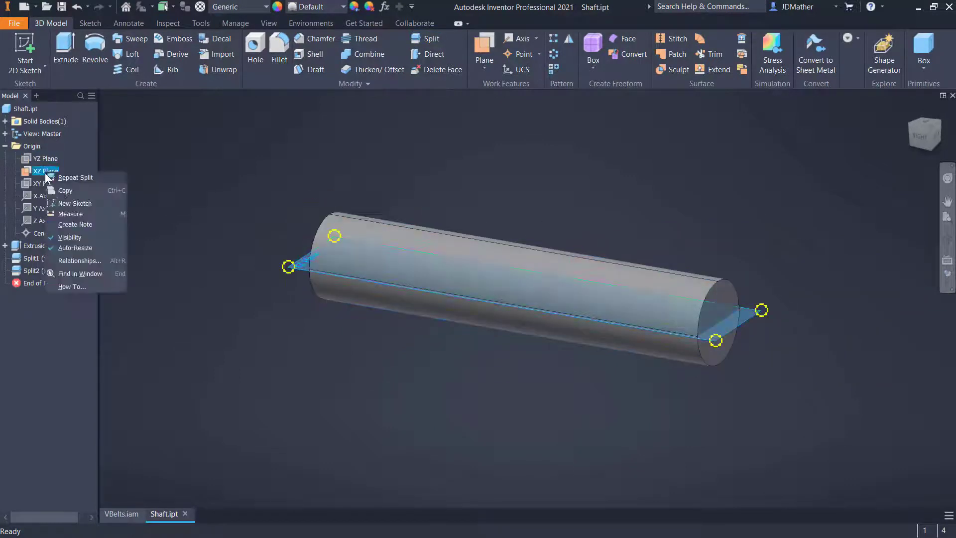
pyautogui.click(69, 237)
# - Apply the Blue - Wall Paint - Glossy appearance to two opposite quarter faces of the shaft's cylindrical surface
pyautogui.keyDown('shift'); pyautogui.moveTo(551, 334); pyautogui.dragTo(607, 333, button='middle'); pyautogui.keyUp('shift')
pyautogui.click(536, 262)
pyautogui.keyDown('ctrl'); pyautogui.click(615, 295); pyautogui.keyUp('ctrl')
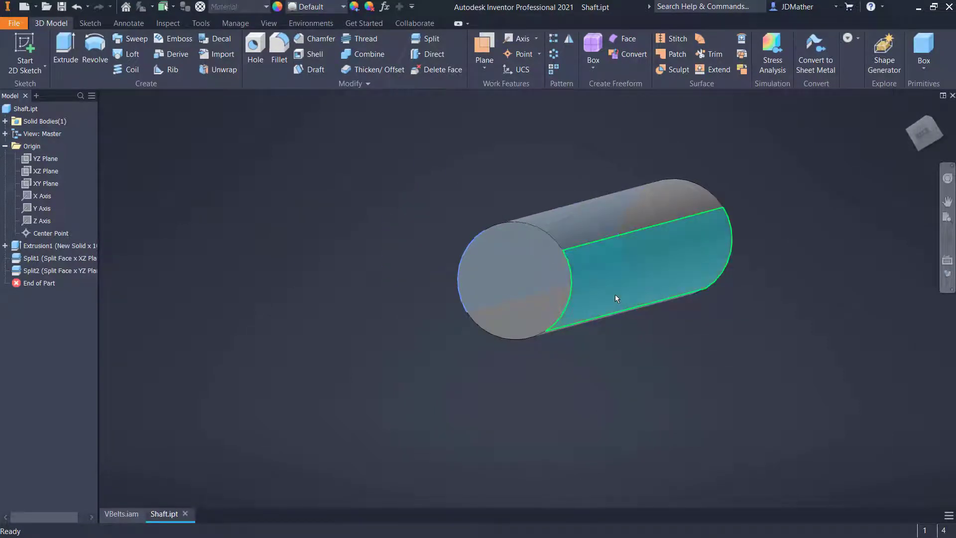
pyautogui.rightClick(615, 295)
pyautogui.click(605, 391)
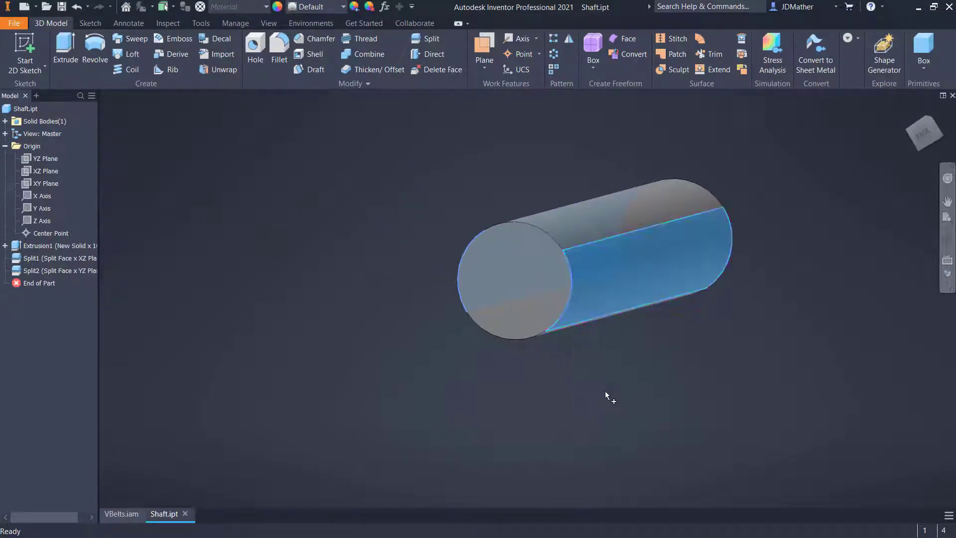
pyautogui.click(738, 100)
pyautogui.scroll(1, 783, 172)
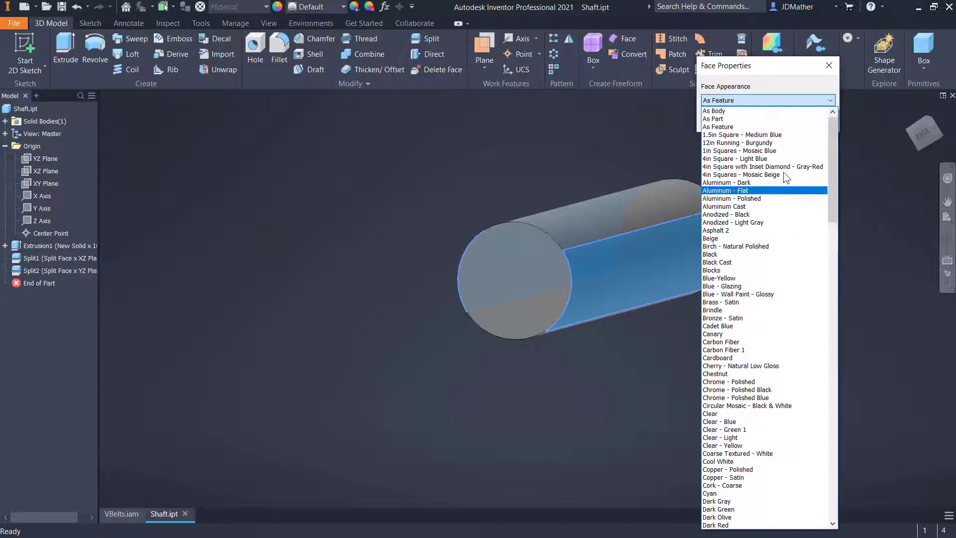
pyautogui.click(733, 295)
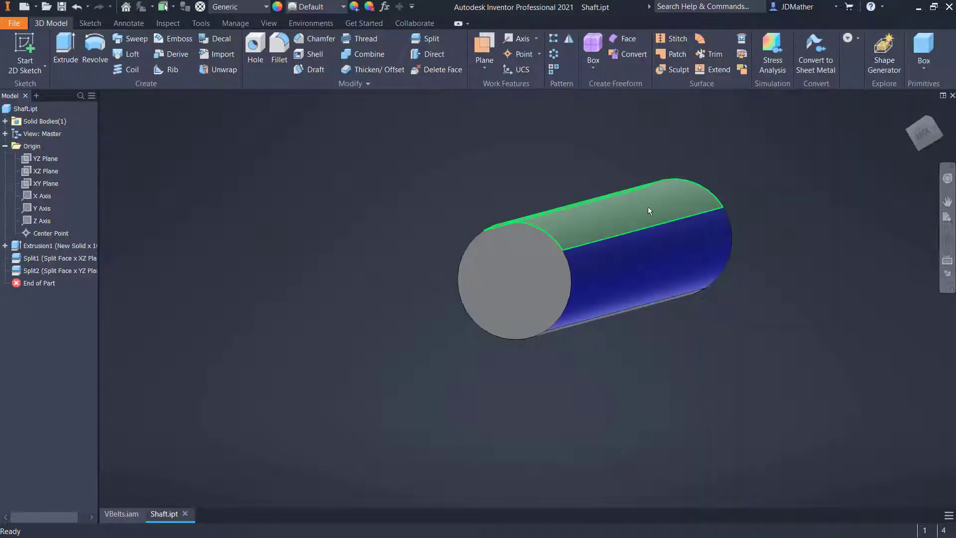
# - Apply a yellow appearance to the two remaining opposite quarter faces of the shaft's cylindrical surface
pyautogui.keyDown('shift'); pyautogui.moveTo(647, 207); pyautogui.dragTo(584, 301, button='middle'); pyautogui.keyUp('shift')
pyautogui.click(585, 299)
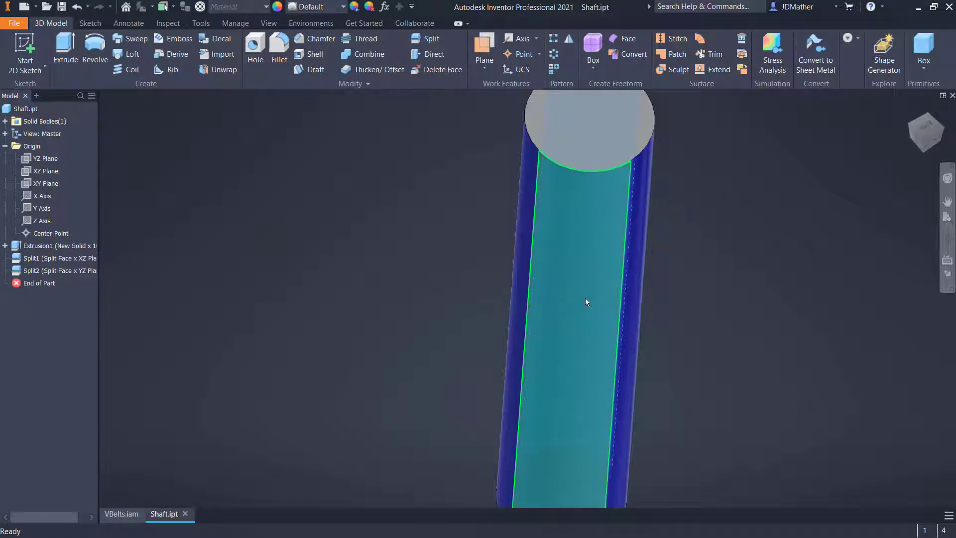
pyautogui.rightClick(585, 298)
pyautogui.click(578, 390)
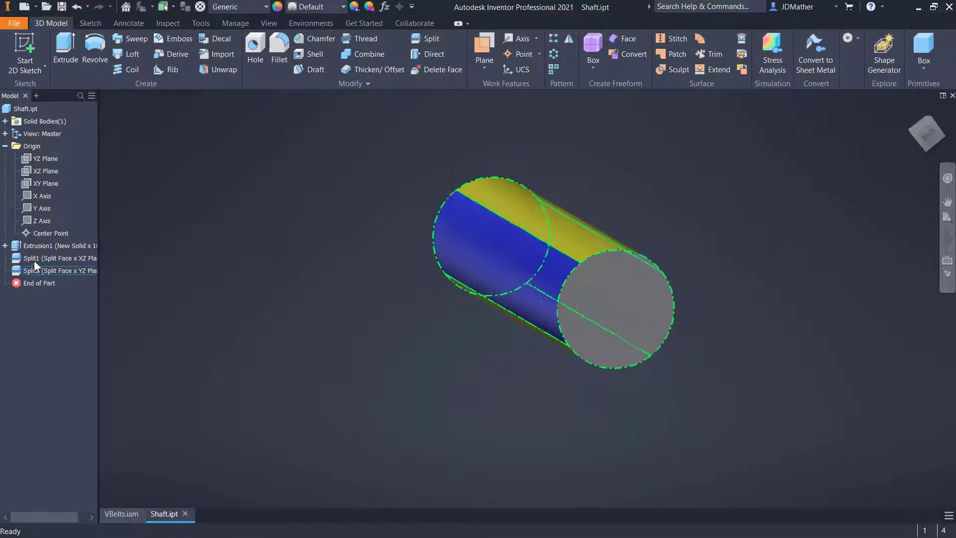
# - Edit the XZ-plane split feature to also split both circular end faces of the shaft
pyautogui.rightClick(34, 259)
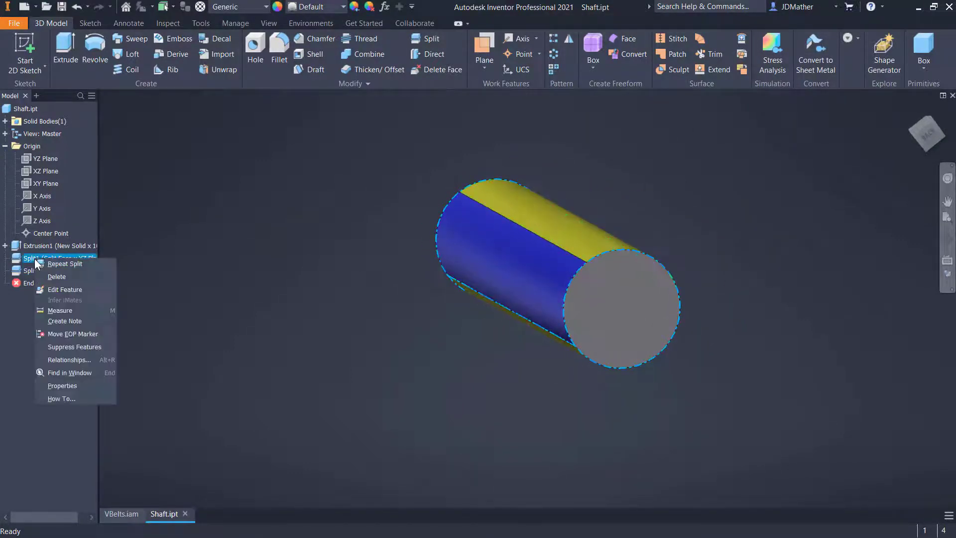
pyautogui.click(64, 292)
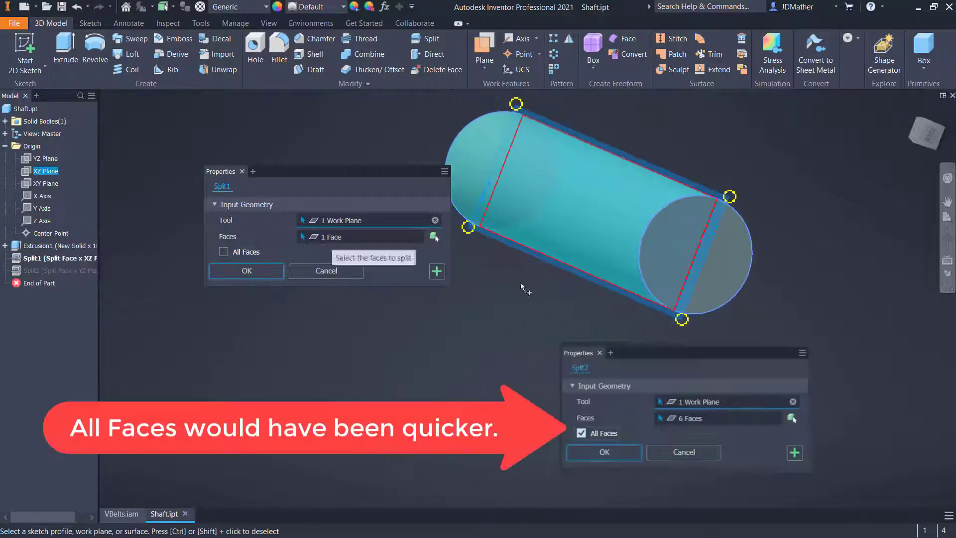
pyautogui.click(326, 238)
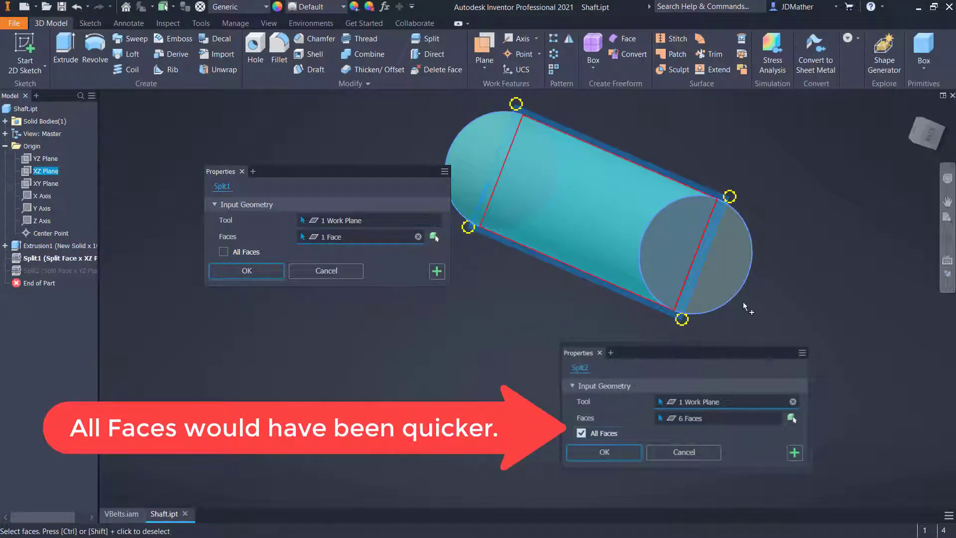
pyautogui.click(722, 292)
pyautogui.keyDown('shift'); pyautogui.moveTo(722, 292); pyautogui.dragTo(450, 264, button='middle'); pyautogui.keyUp('shift')
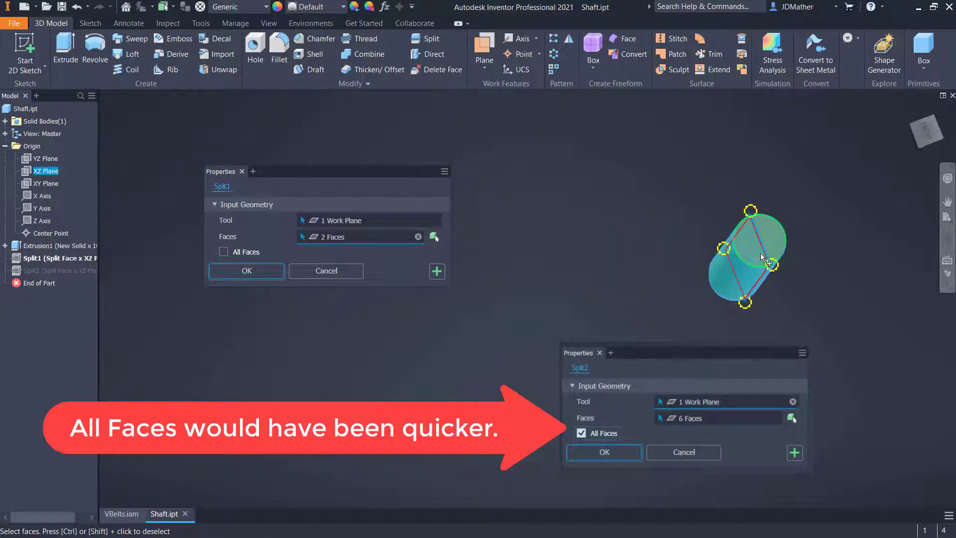
pyautogui.press('Return')
# - Edit the YZ-plane split feature to also split the faces at both circular ends of the shaft
pyautogui.rightClick(76, 269)
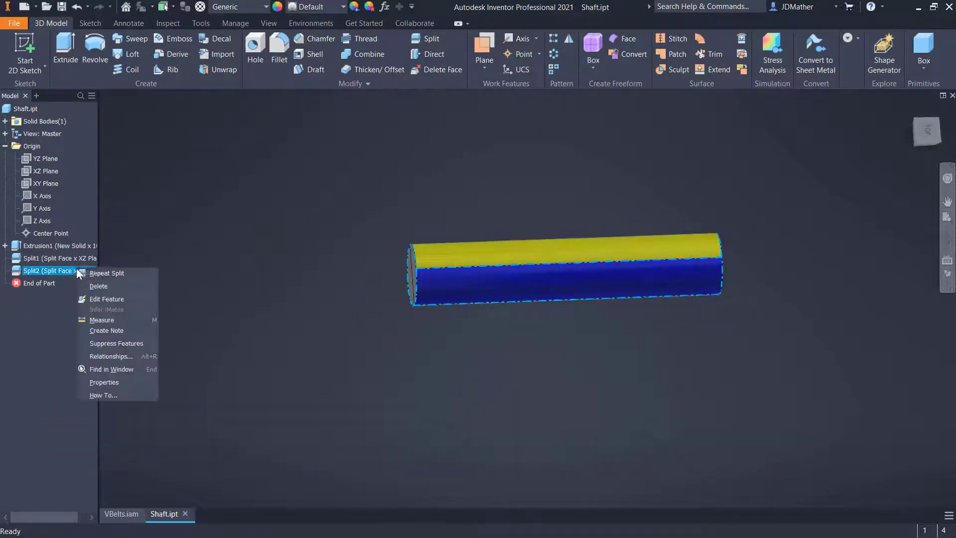
pyautogui.click(106, 299)
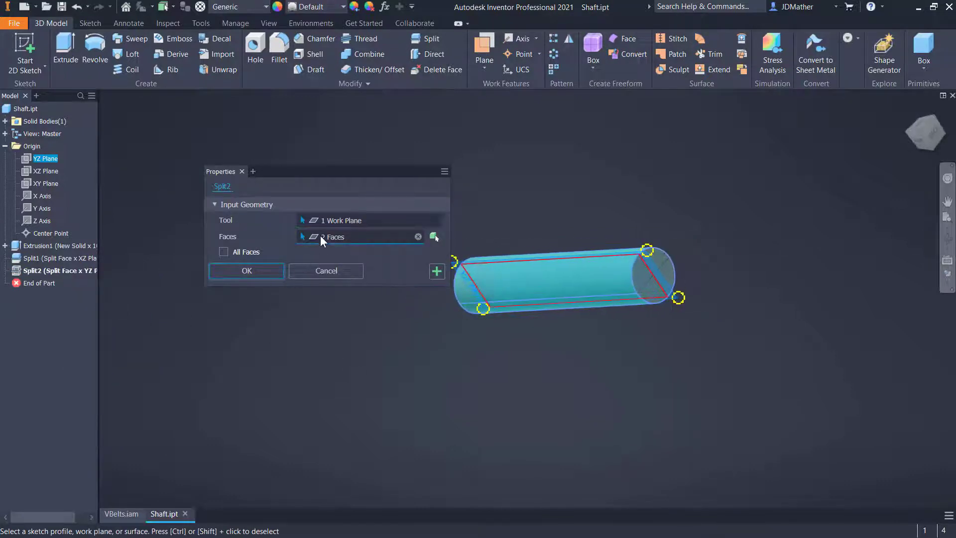
pyautogui.click(653, 305)
pyautogui.click(658, 273)
pyautogui.keyDown('shift'); pyautogui.moveTo(654, 305); pyautogui.dragTo(530, 328, button='middle'); pyautogui.keyUp('shift')
pyautogui.click(533, 326)
pyautogui.click(529, 293)
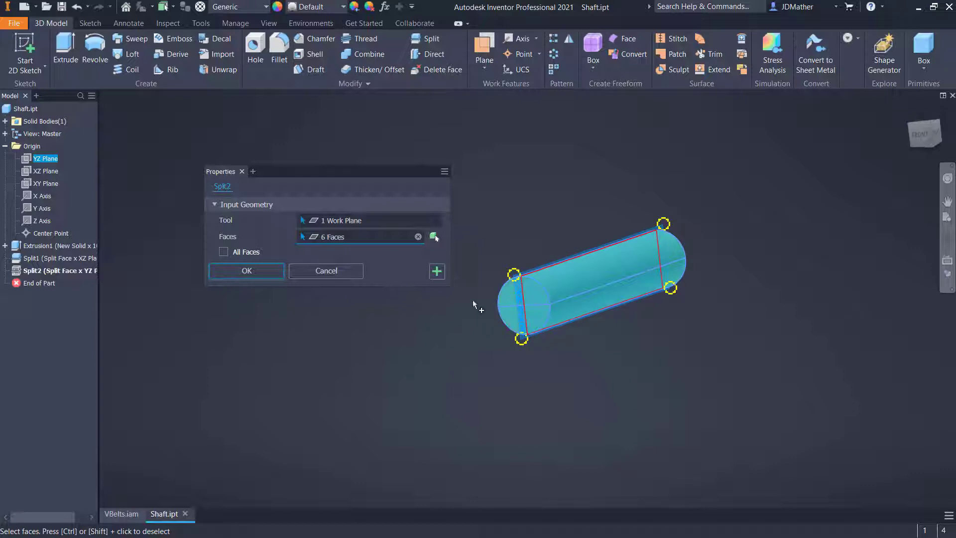
pyautogui.click(262, 273)
# - Apply the Blue - Wall Paint - Glossy appearance to two opposite quarter segments on each end face of the shaft
pyautogui.keyDown('shift'); pyautogui.moveTo(772, 344); pyautogui.dragTo(594, 292, button='middle'); pyautogui.keyUp('shift')
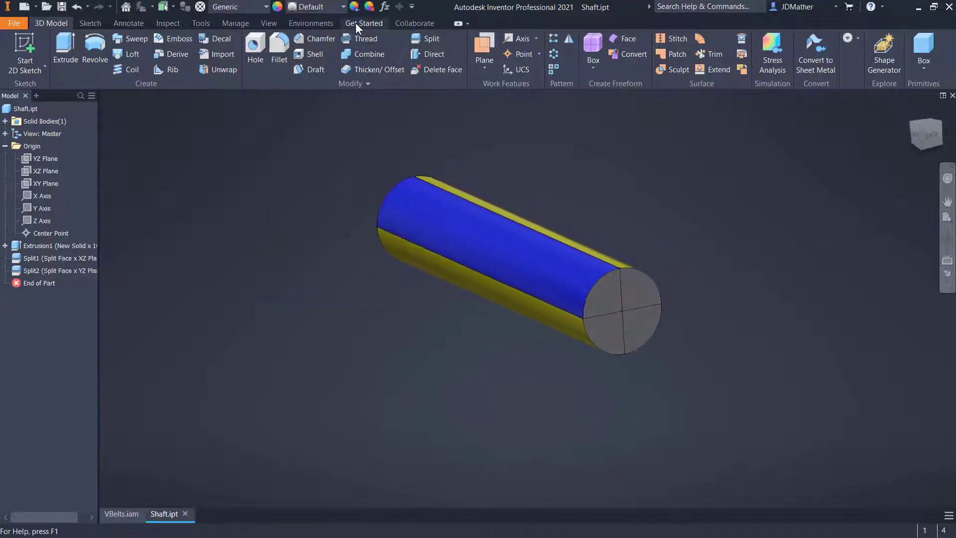
pyautogui.click(369, 6)
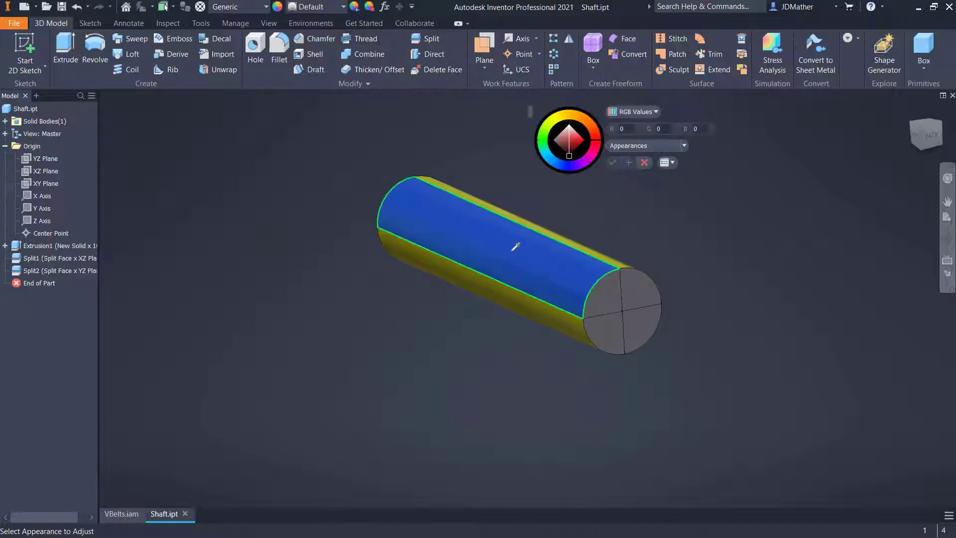
pyautogui.click(516, 247)
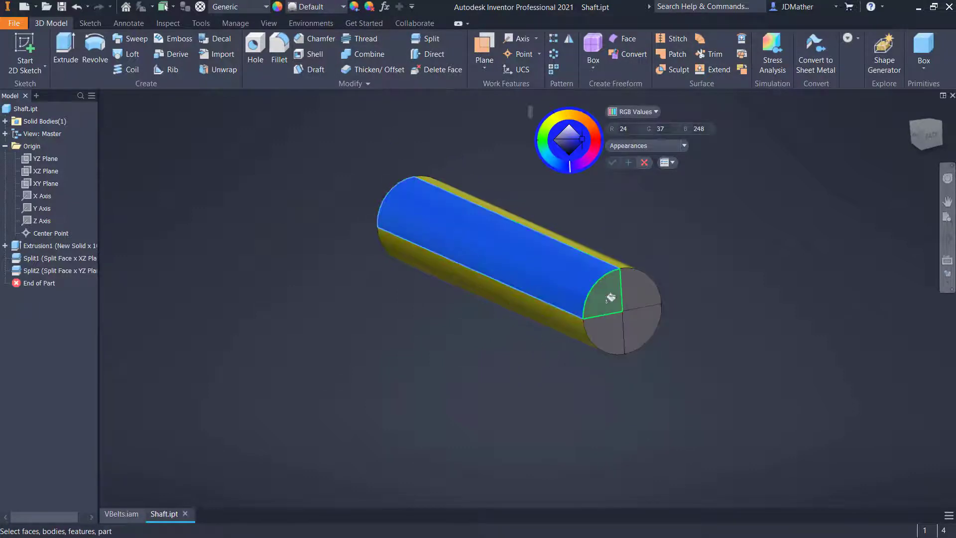
pyautogui.click(621, 303)
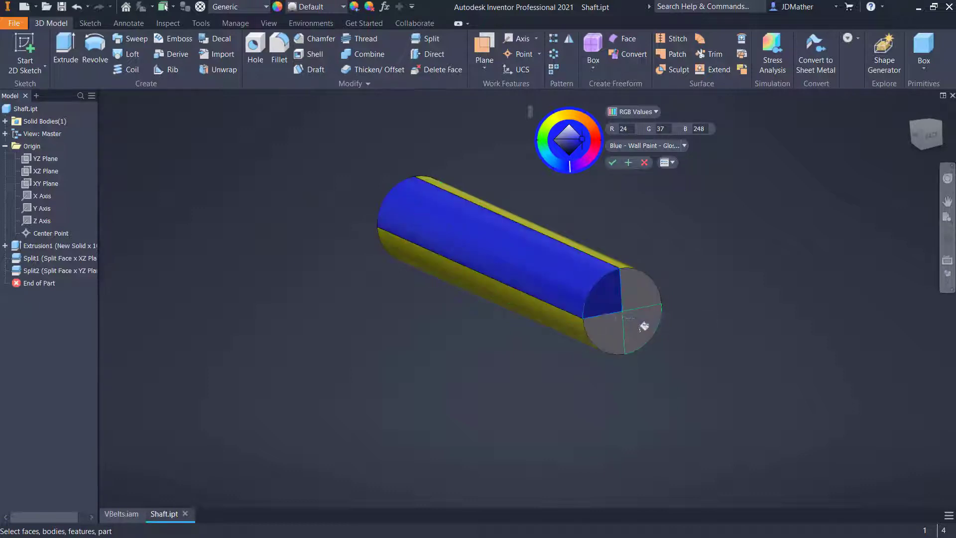
pyautogui.click(642, 329)
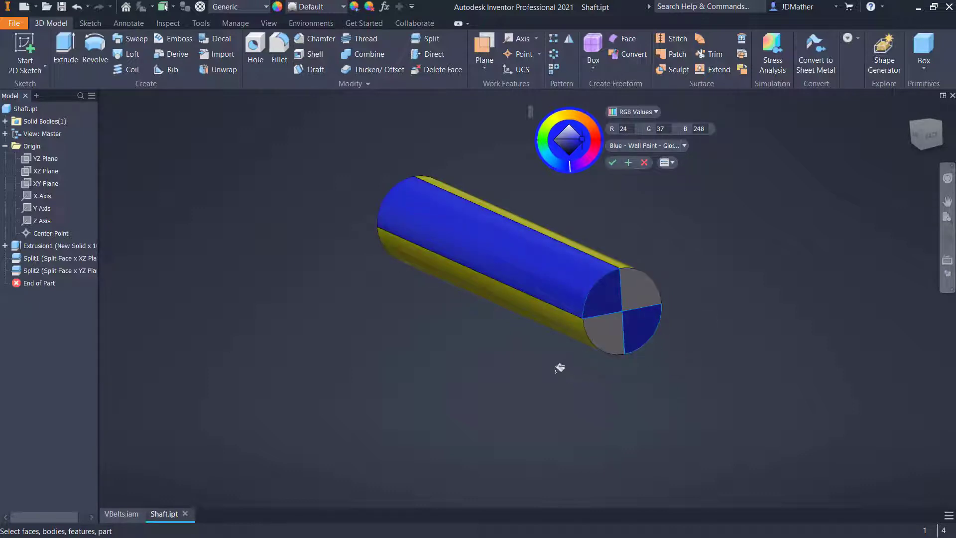
pyautogui.keyDown('shift'); pyautogui.moveTo(559, 368); pyautogui.dragTo(269, 308, button='middle'); pyautogui.keyUp('shift')
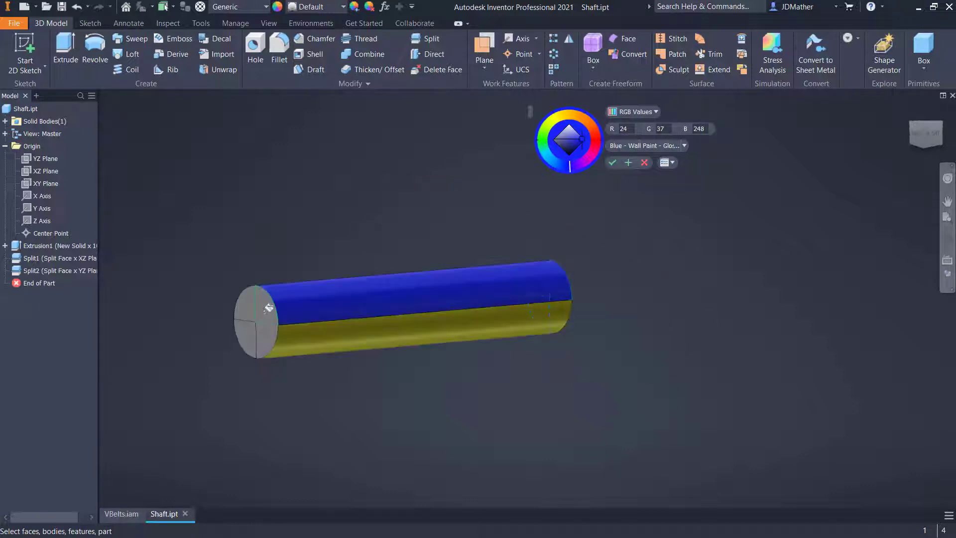
pyautogui.click(246, 340)
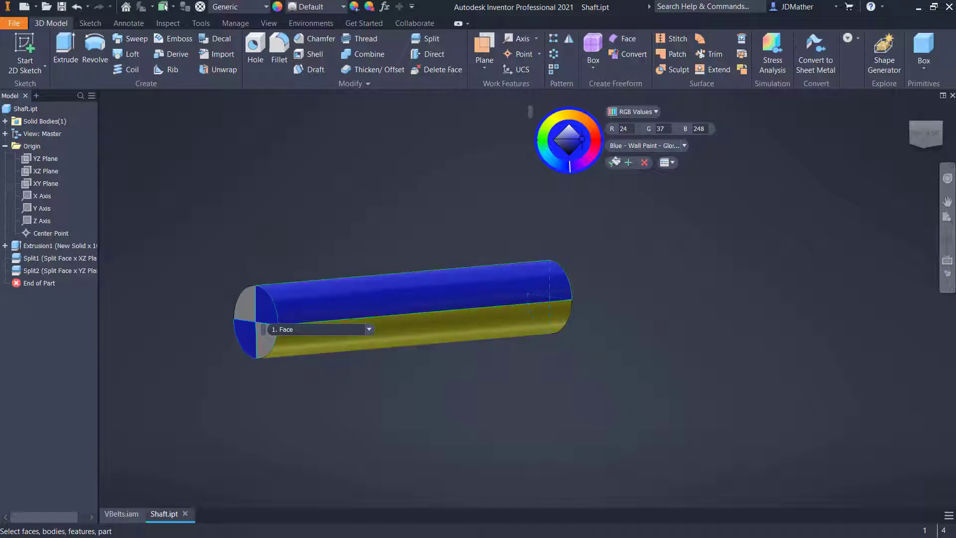
pyautogui.click(613, 162)
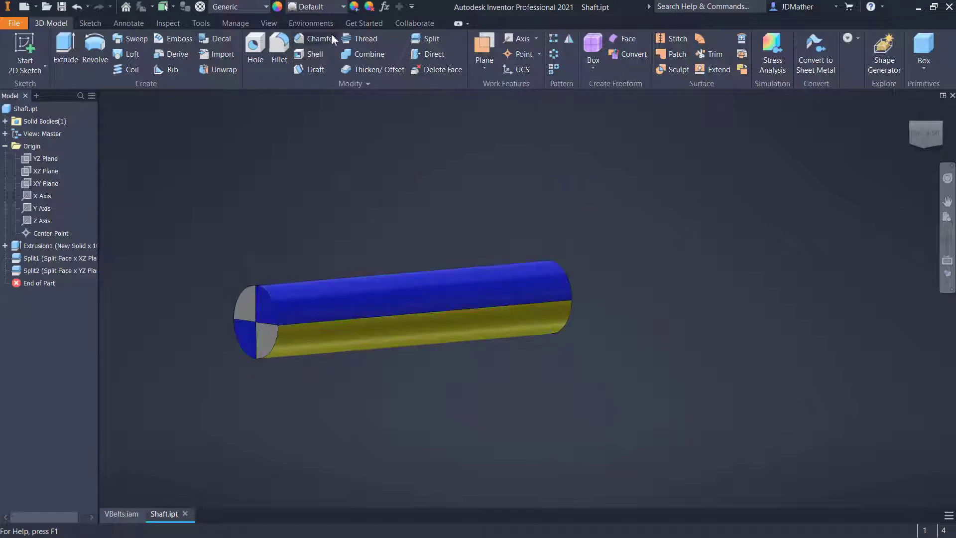
# - Apply the Yellow appearance to the remaining opposite quarter segments on both end faces of the shaft
pyautogui.click(355, 9)
pyautogui.click(420, 324)
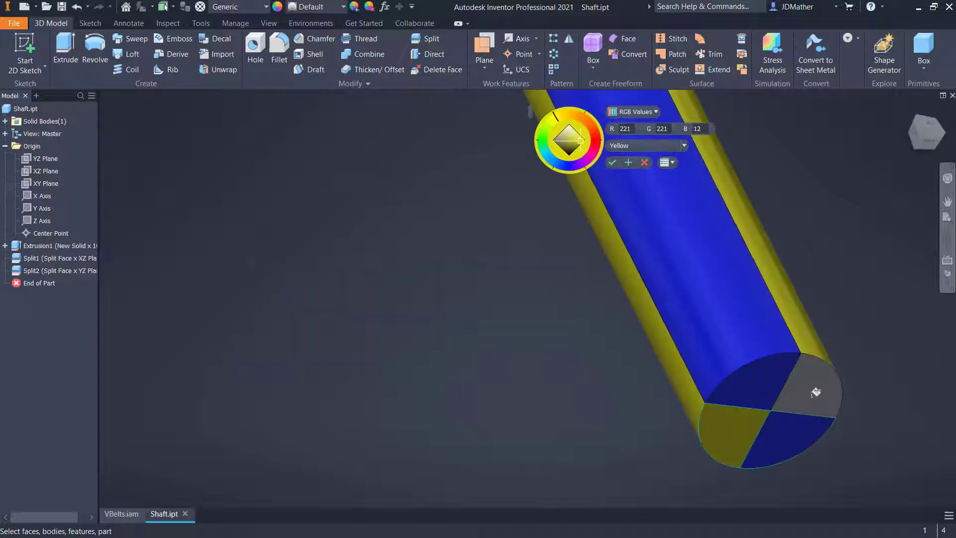
pyautogui.click(803, 392)
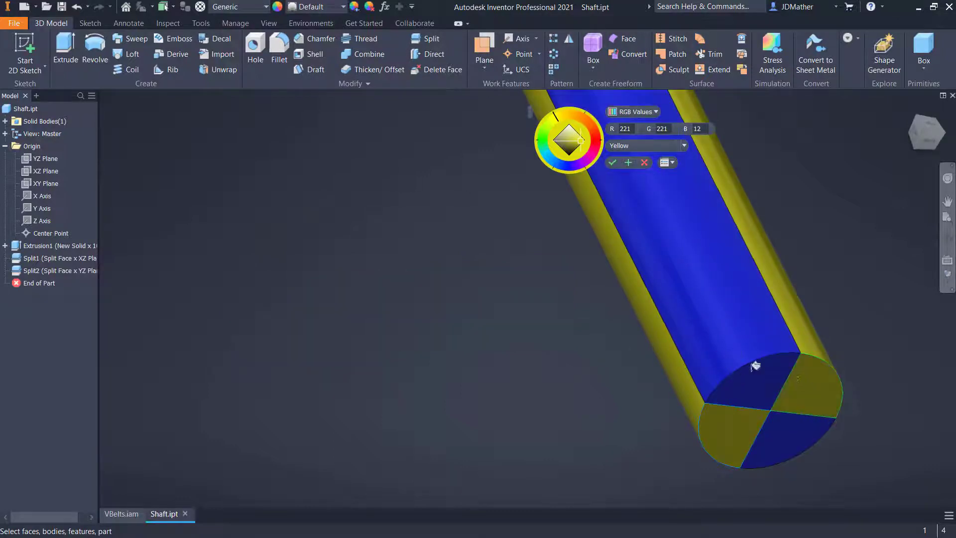
pyautogui.click(613, 162)
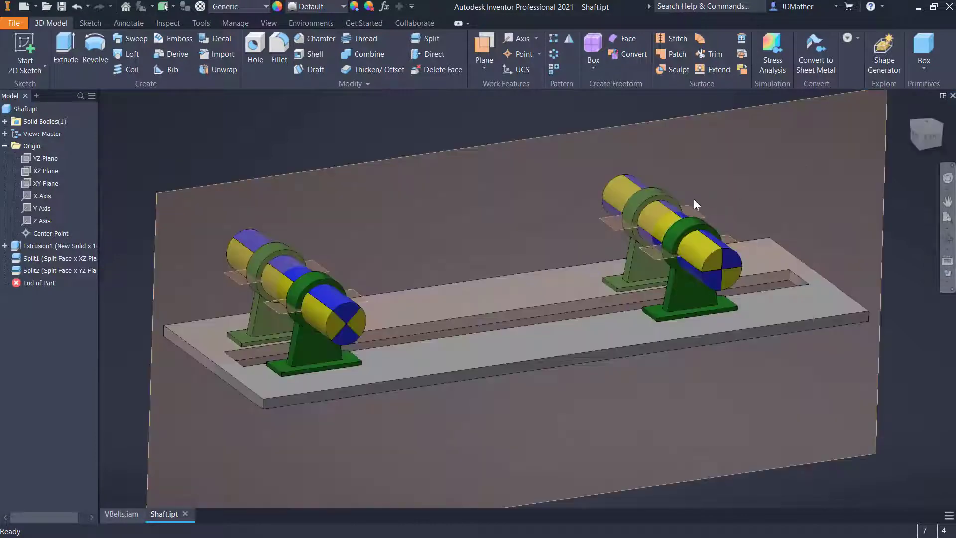
# - In the VBelts assembly, test the movement of the shafts and Holder:2 along the slotted base, and ground Holder:2
pyautogui.moveTo(439, 298); pyautogui.dragTo(504, 279)
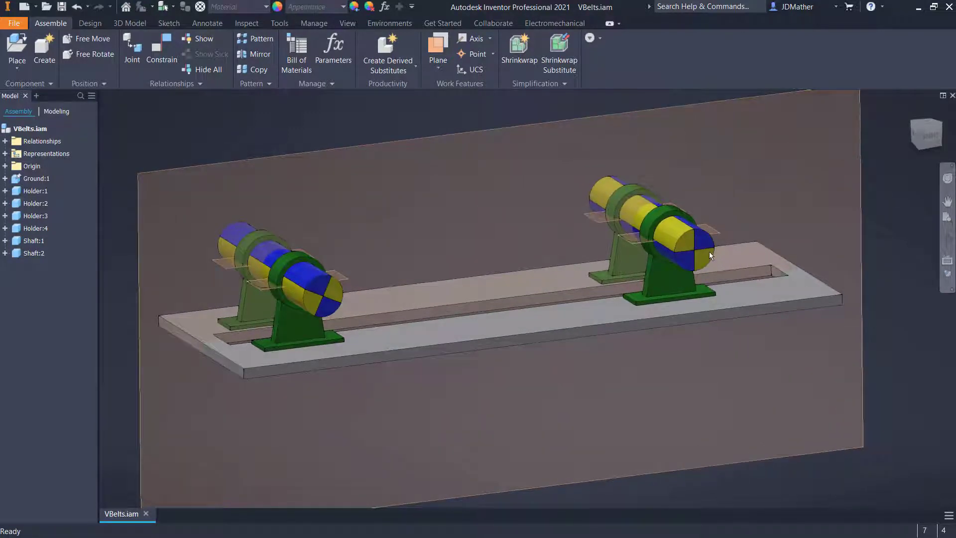
pyautogui.moveTo(709, 252); pyautogui.dragTo(671, 294)
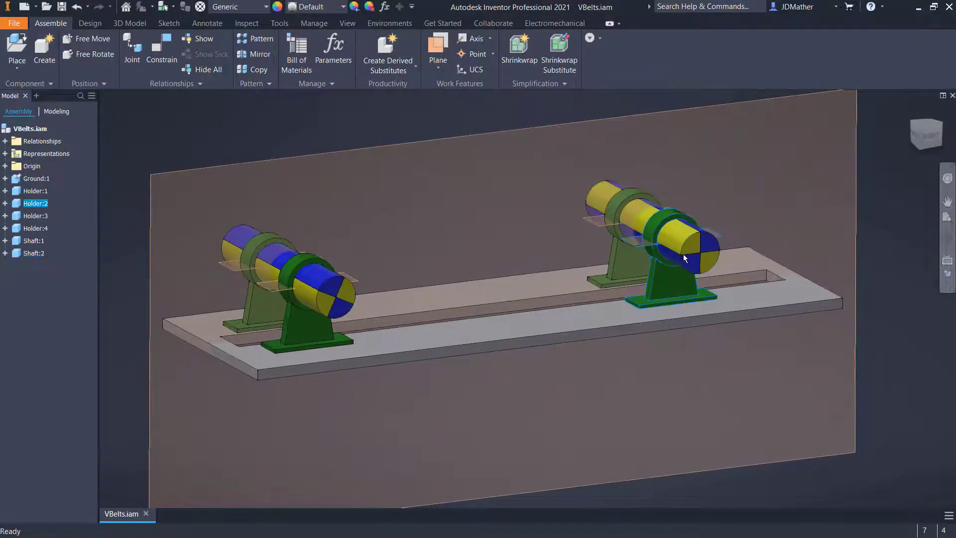
pyautogui.moveTo(684, 254); pyautogui.dragTo(689, 273)
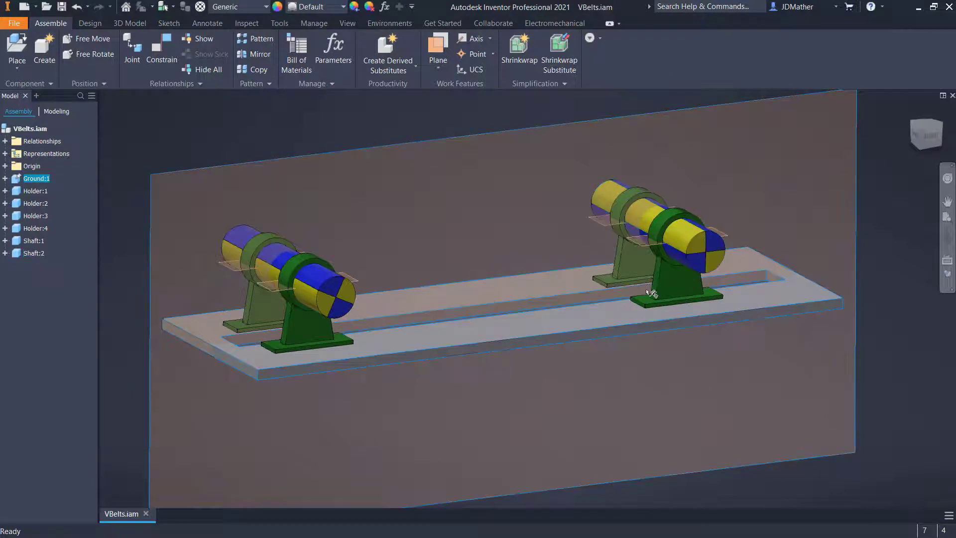
pyautogui.rightClick(660, 294)
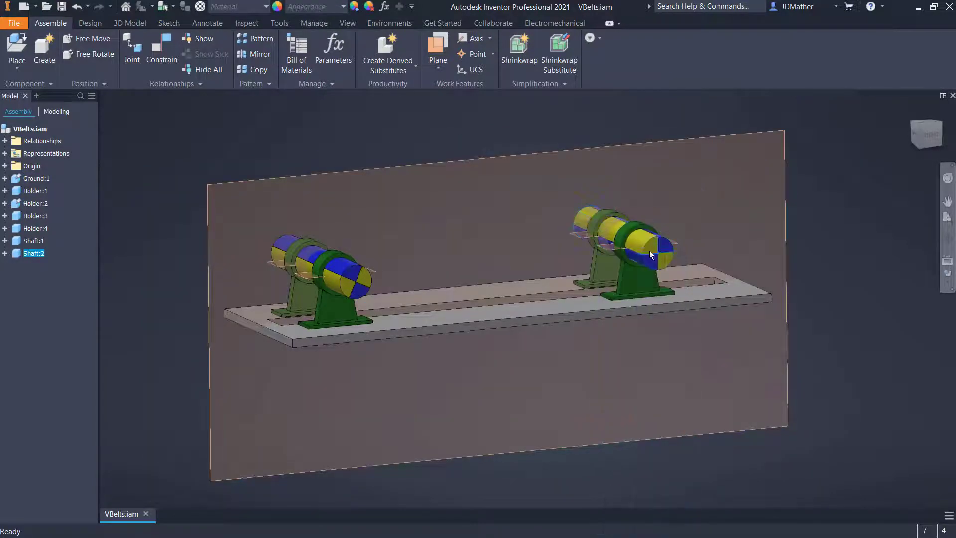
# - Rotate Shaft:2 within its holders to check its motion, and undo the rotation
pyautogui.moveTo(649, 250); pyautogui.dragTo(682, 242)
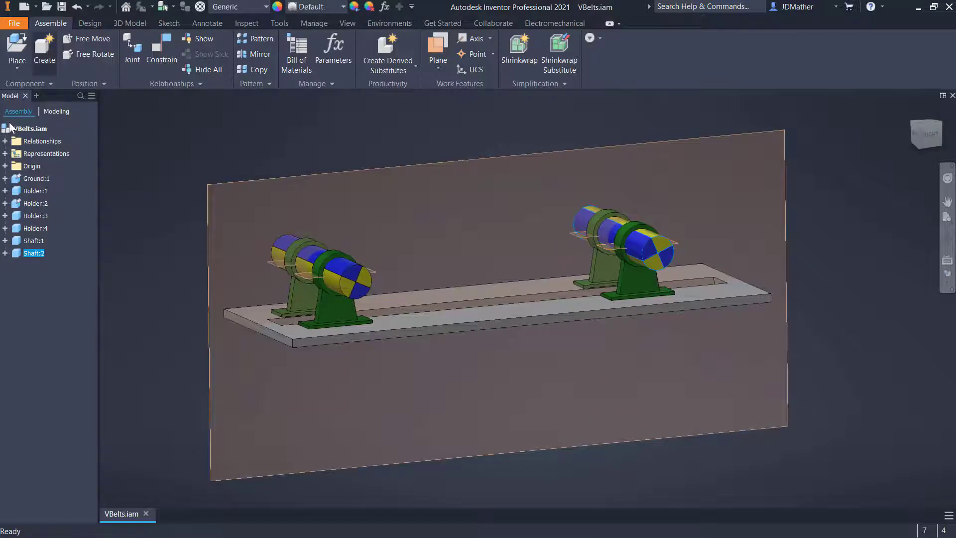
pyautogui.click(74, 6)
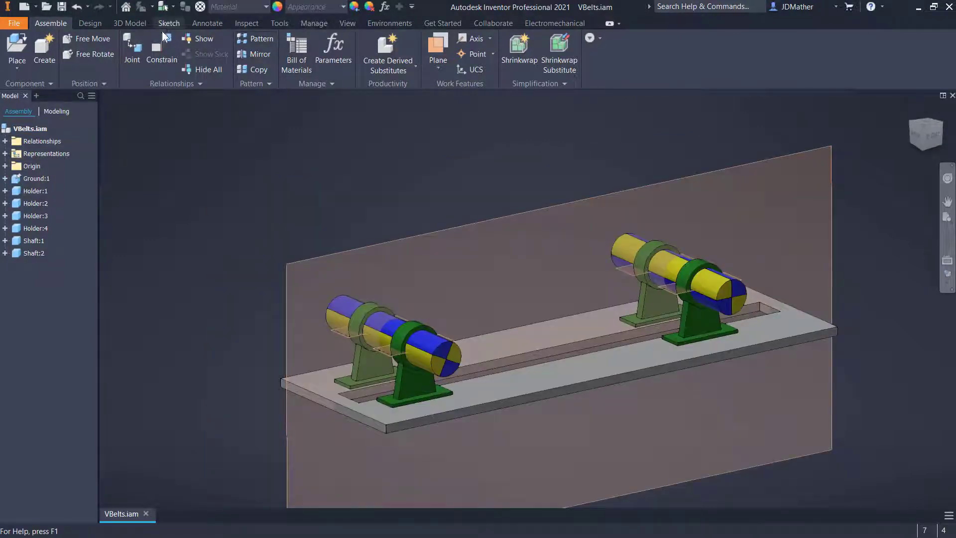
# - Start a V-belt with the A - ANSI/RMA IP-20 classical belt and use Work Plane1 as its belt mid plane
pyautogui.click(99, 24)
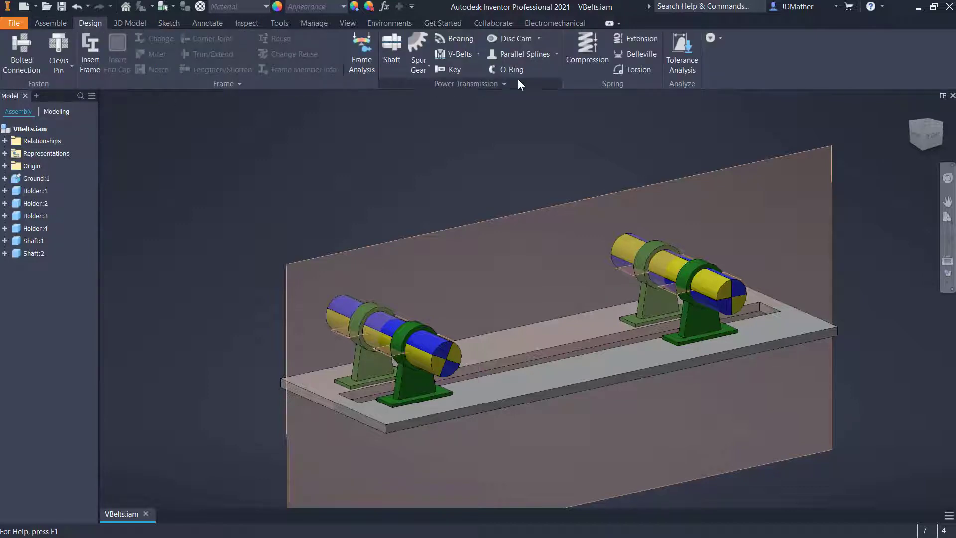
pyautogui.click(478, 54)
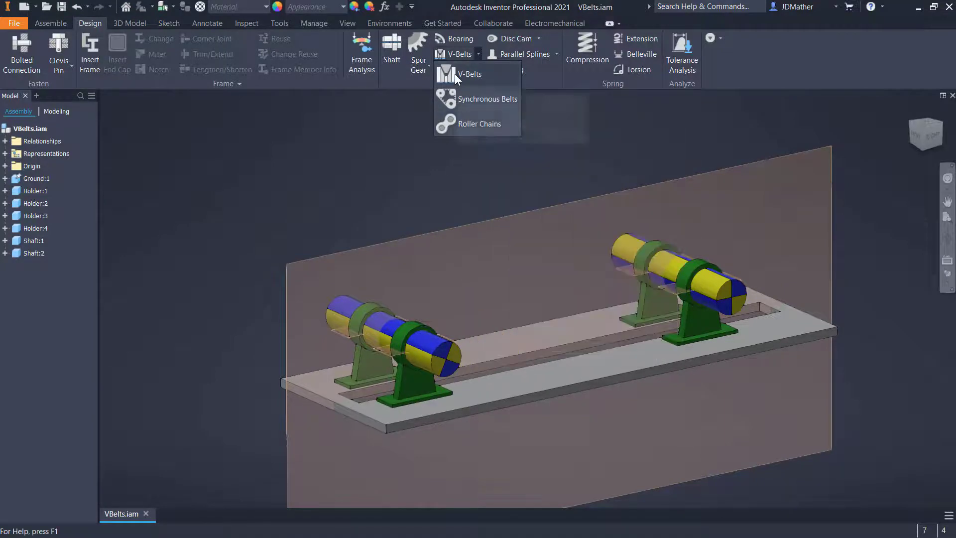
pyautogui.click(456, 74)
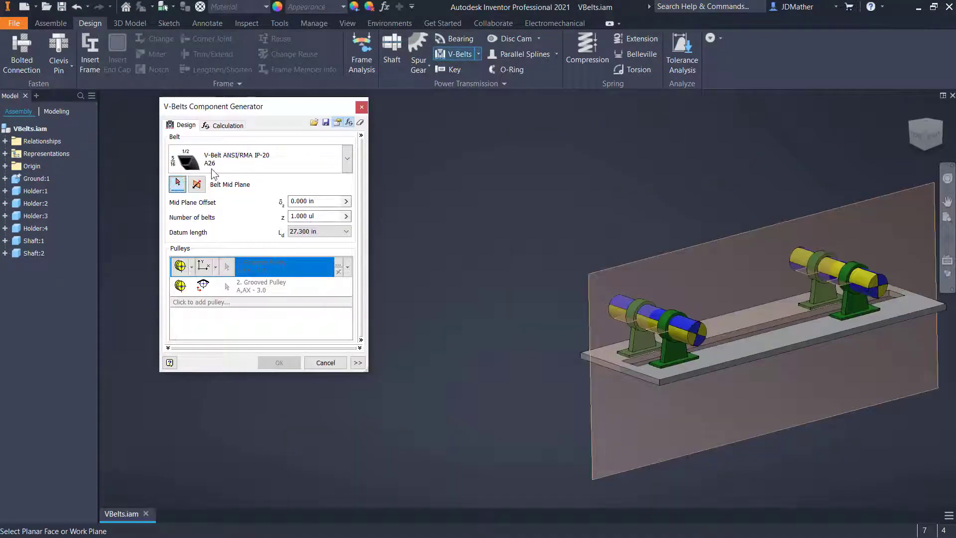
pyautogui.click(347, 168)
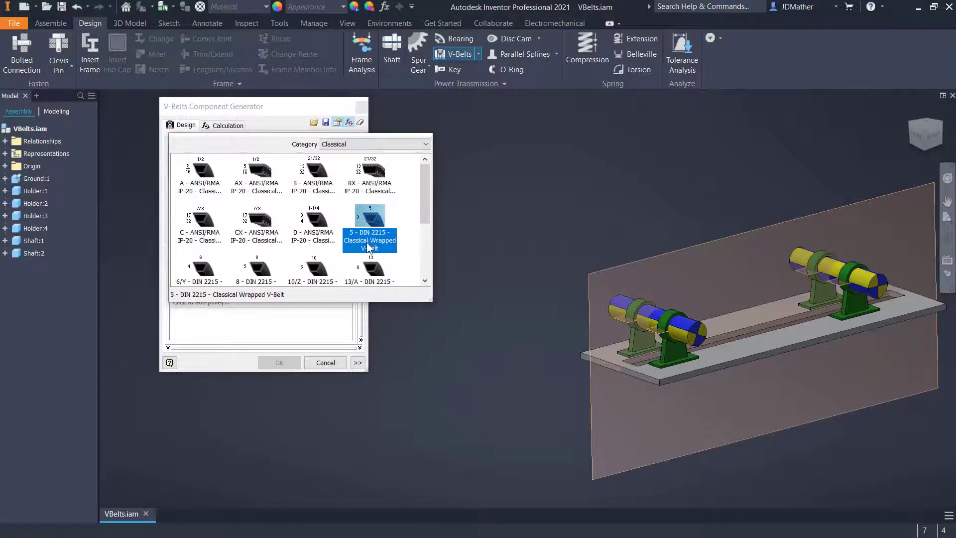
pyautogui.click(203, 174)
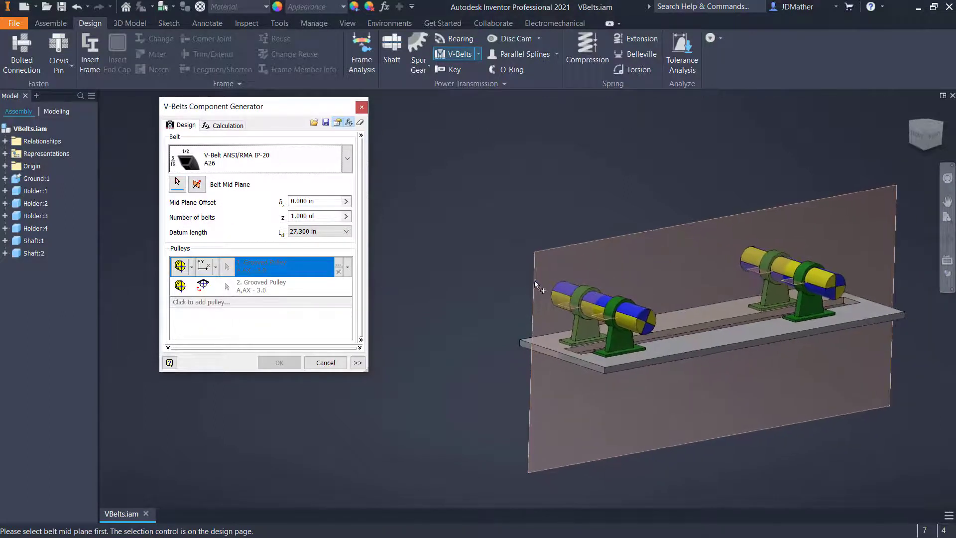
pyautogui.click(177, 183)
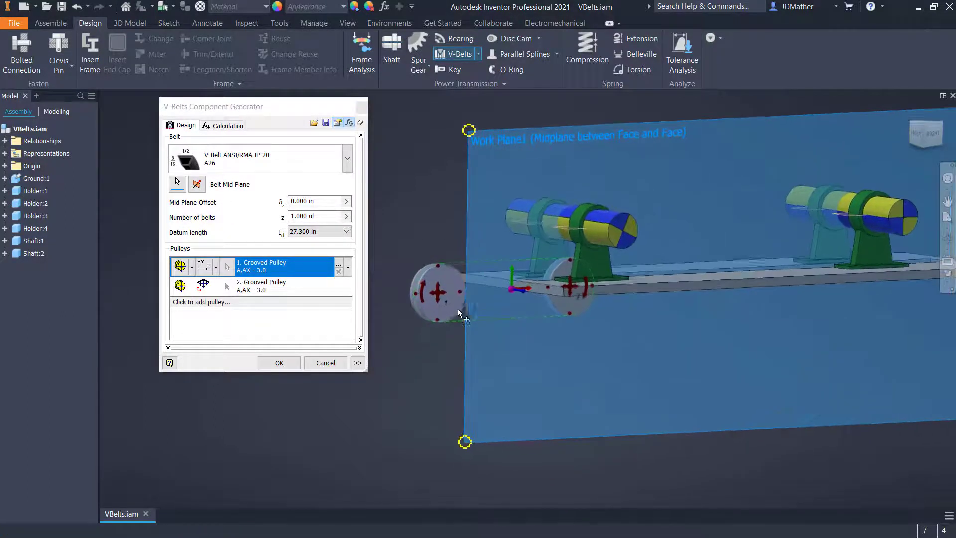
# - Set the first grooved pulley to Fixed position by selected geometry and locate it on the cylindrical face of the shaft nearest it
pyautogui.keyDown('shift'); pyautogui.moveTo(427, 326); pyautogui.dragTo(404, 335, button='middle'); pyautogui.keyUp('shift')
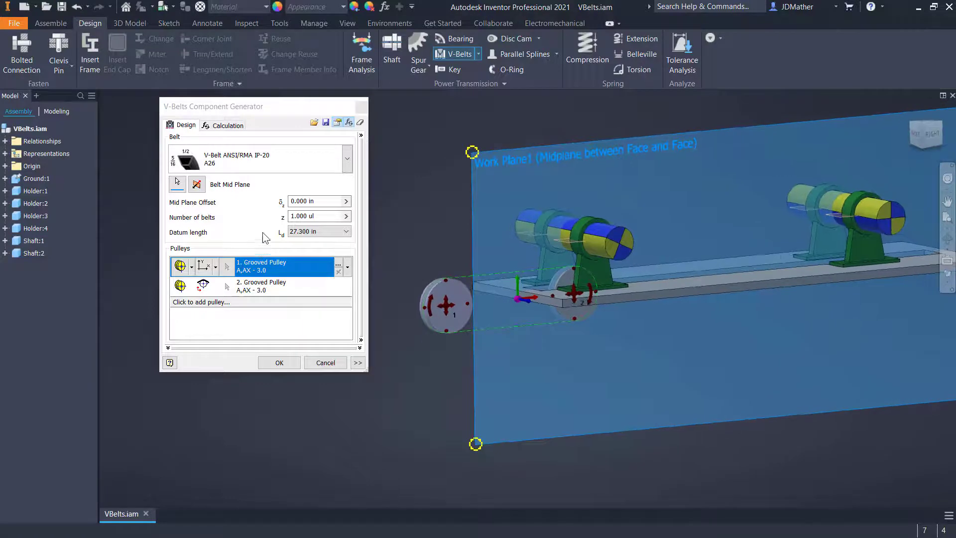
pyautogui.click(192, 267)
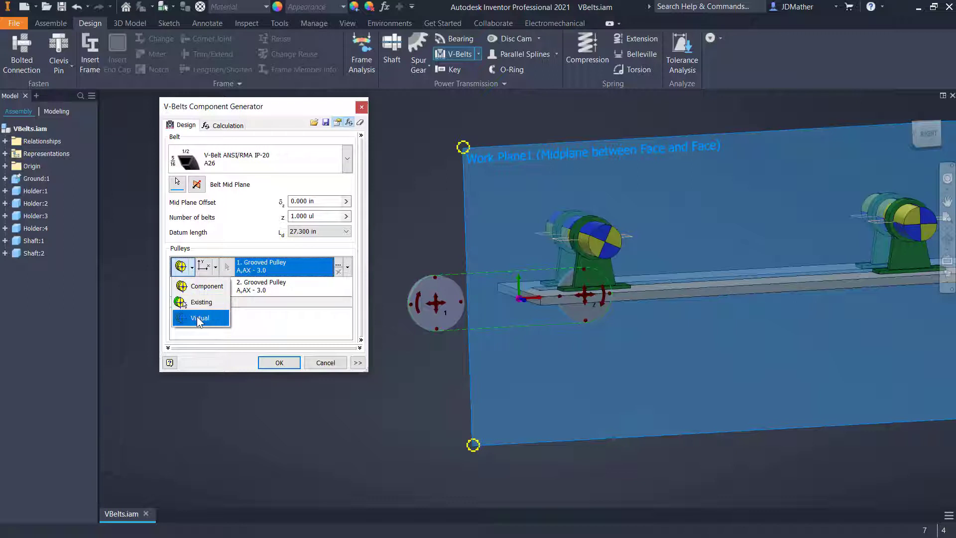
pyautogui.click(216, 267)
pyautogui.click(215, 267)
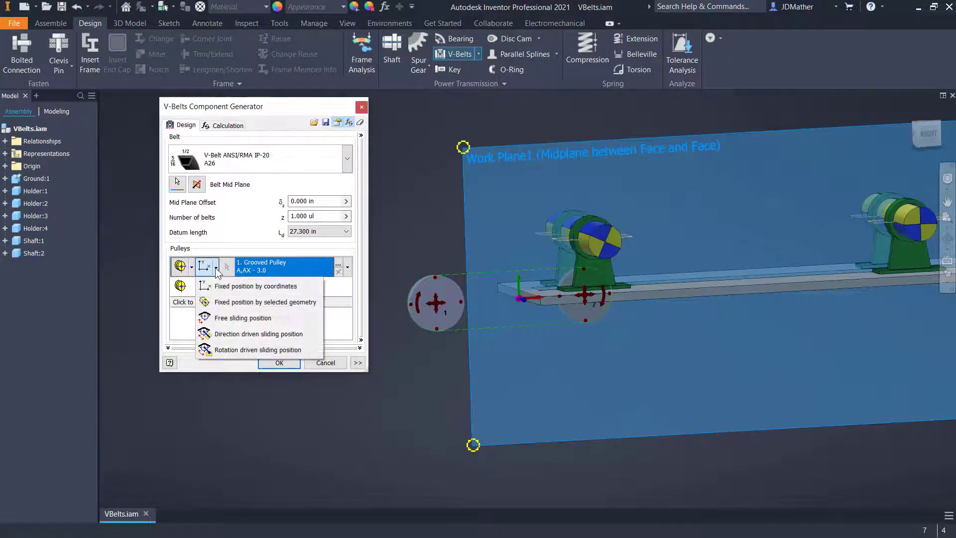
pyautogui.click(221, 304)
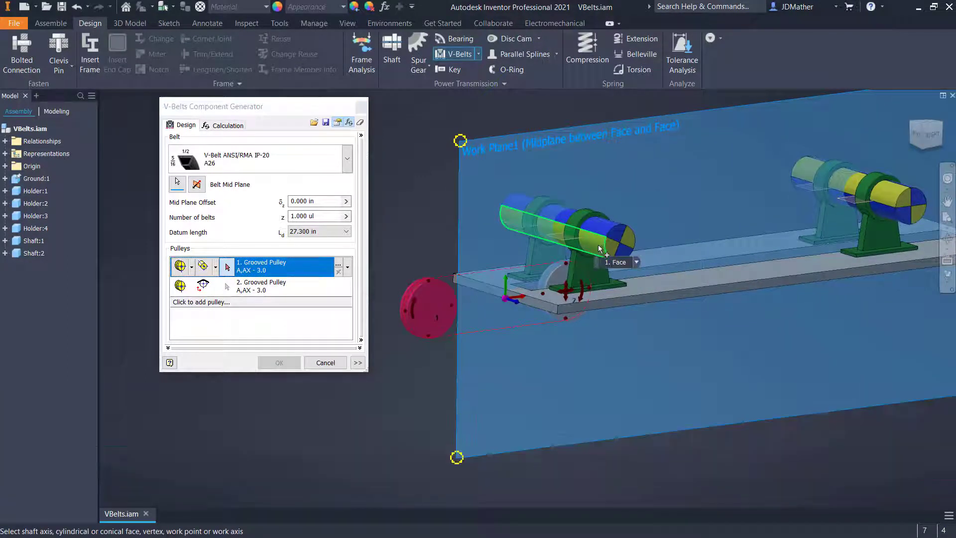
pyautogui.click(591, 246)
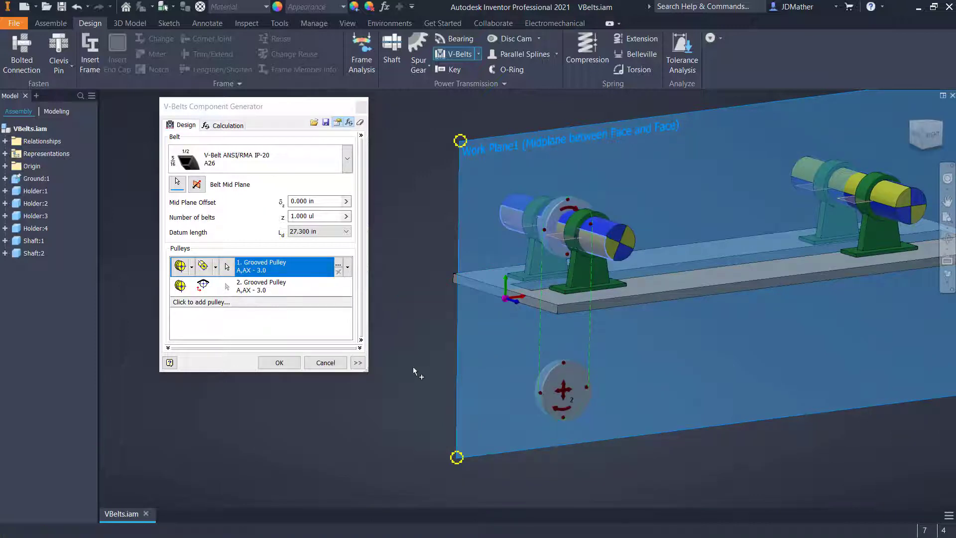
# - Review the groove dimensions and diameter in the first pulley's properties
pyautogui.click(337, 267)
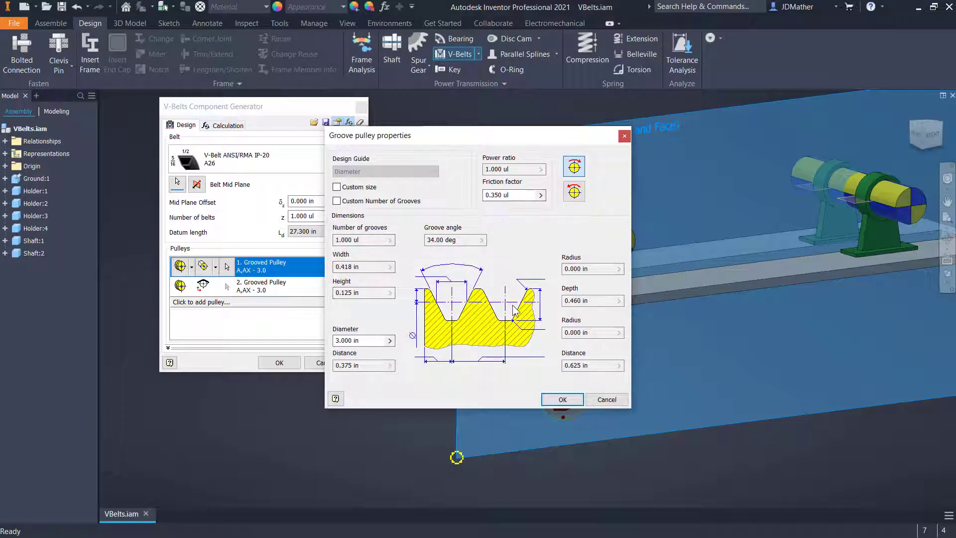
pyautogui.click(560, 400)
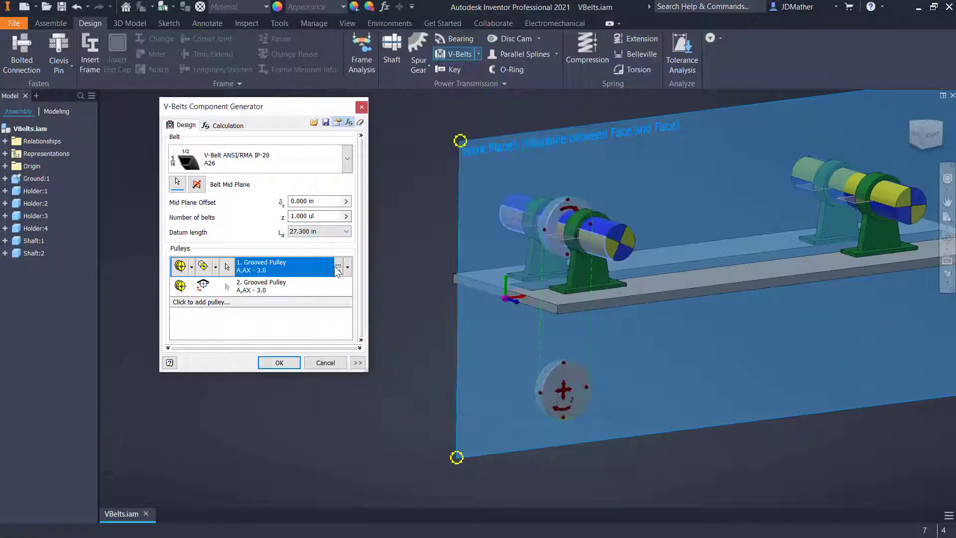
pyautogui.click(337, 267)
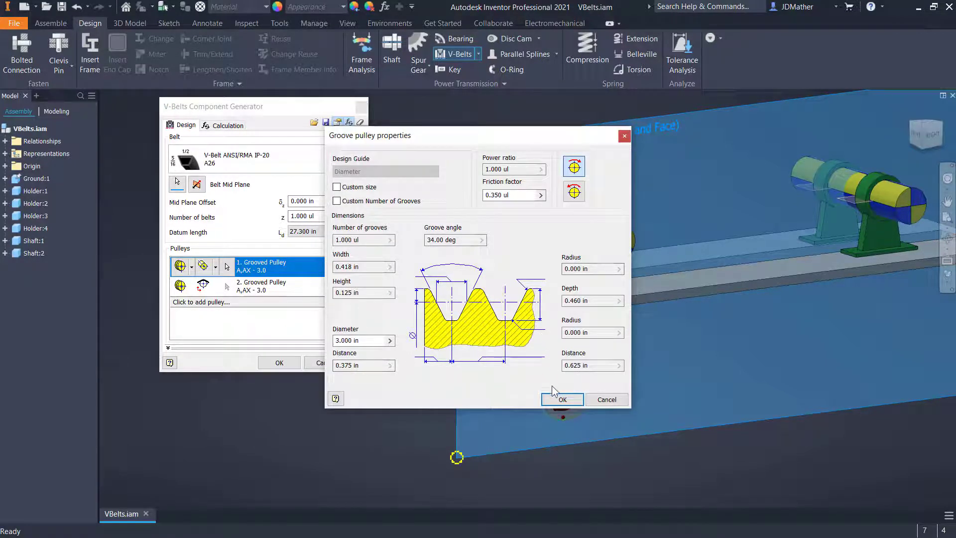
pyautogui.click(562, 400)
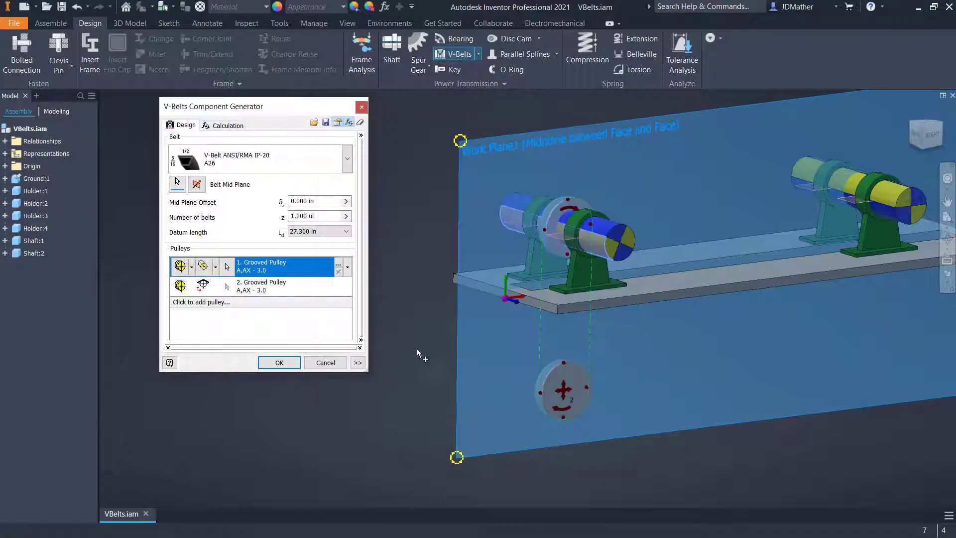
# - Review the pulley types available for the drive's grooved pulleys
pyautogui.click(348, 269)
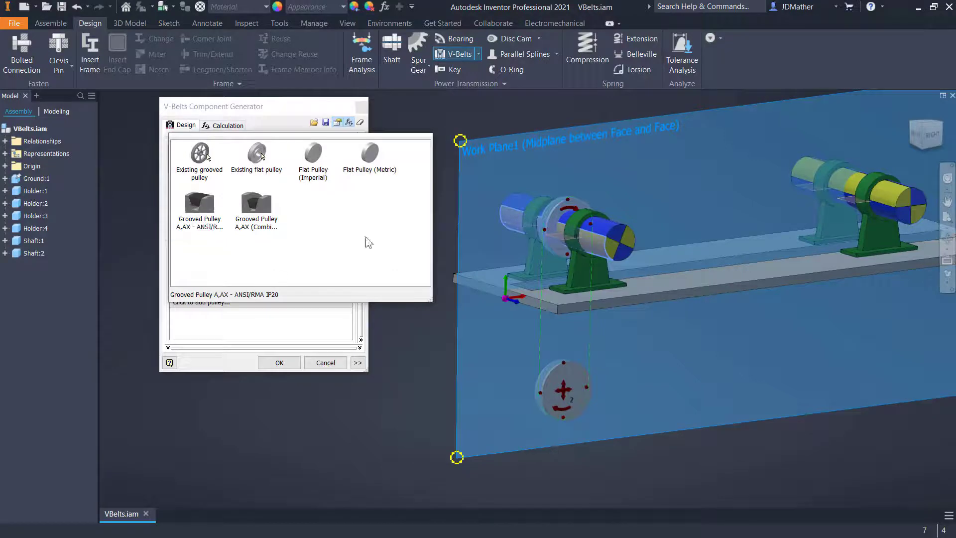
pyautogui.click(201, 167)
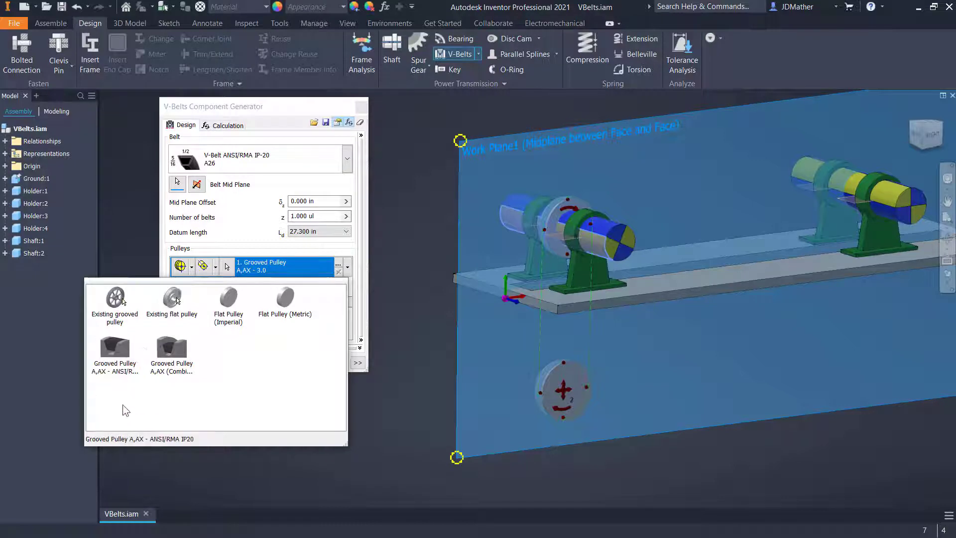
pyautogui.click(114, 360)
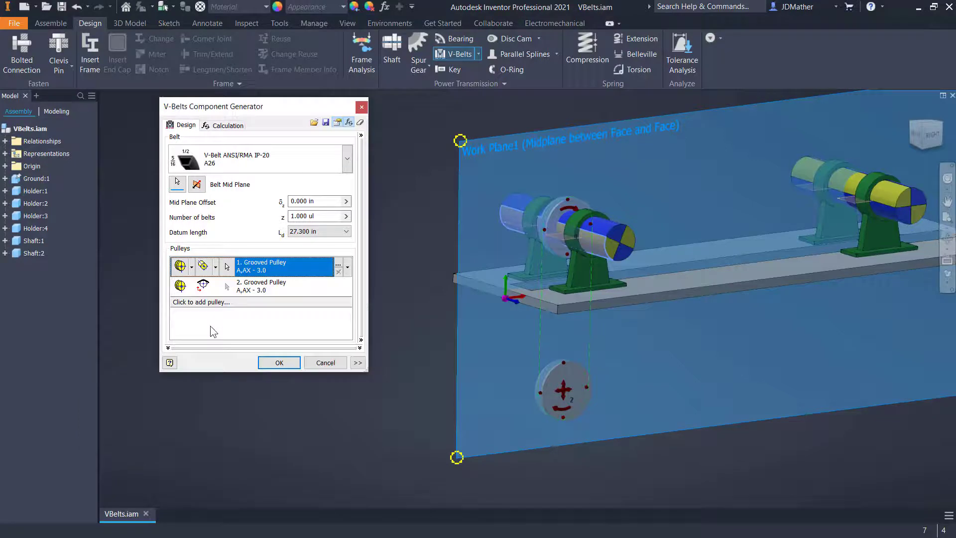
# - Move the free-sliding second grooved pulley up along the belt plane, close to the far shaft
pyautogui.click(206, 288)
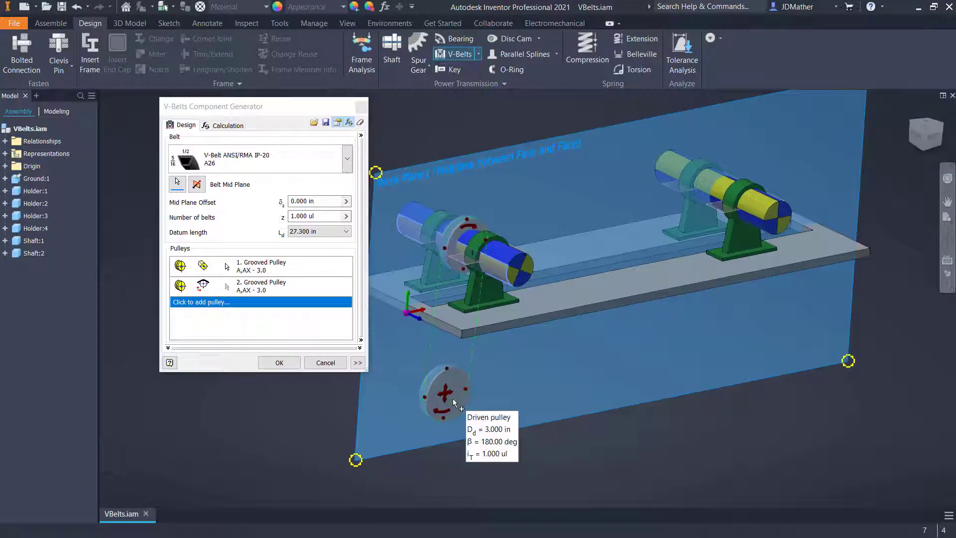
pyautogui.moveTo(447, 395); pyautogui.dragTo(649, 214)
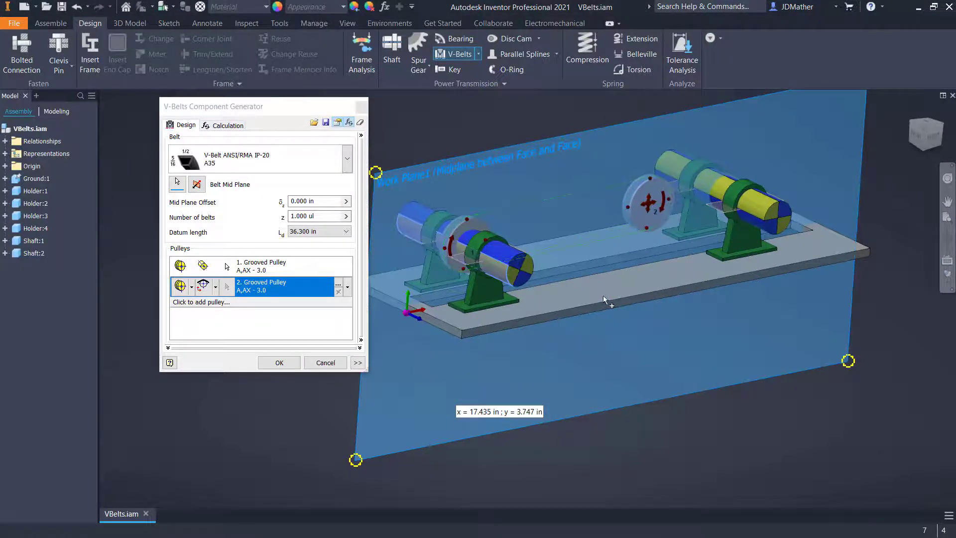
pyautogui.keyDown('shift'); pyautogui.moveTo(602, 295); pyautogui.dragTo(707, 229, button='middle'); pyautogui.keyUp('shift')
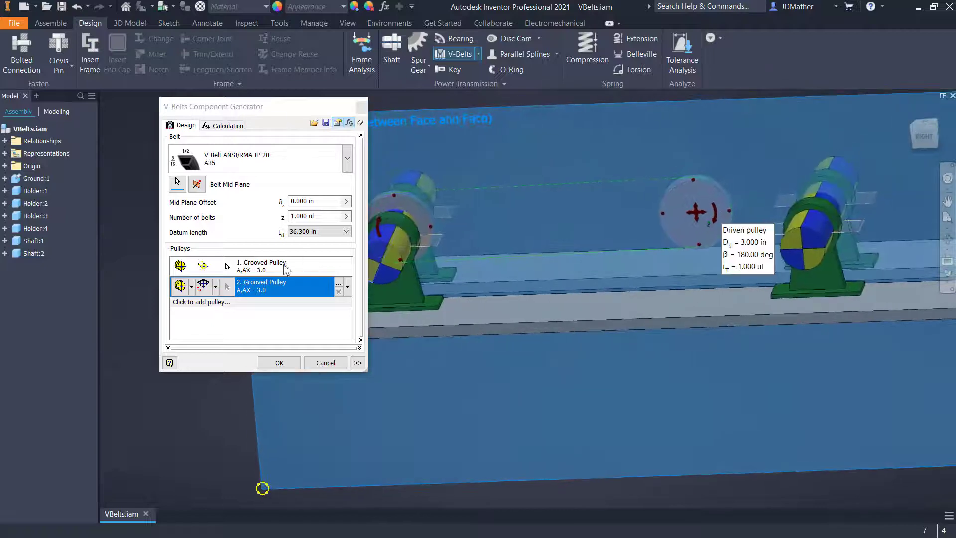
# - Set the second grooved pulley to Direction driven sliding position, using the horizontal work plane at the far shaft as its sliding plane
pyautogui.click(216, 291)
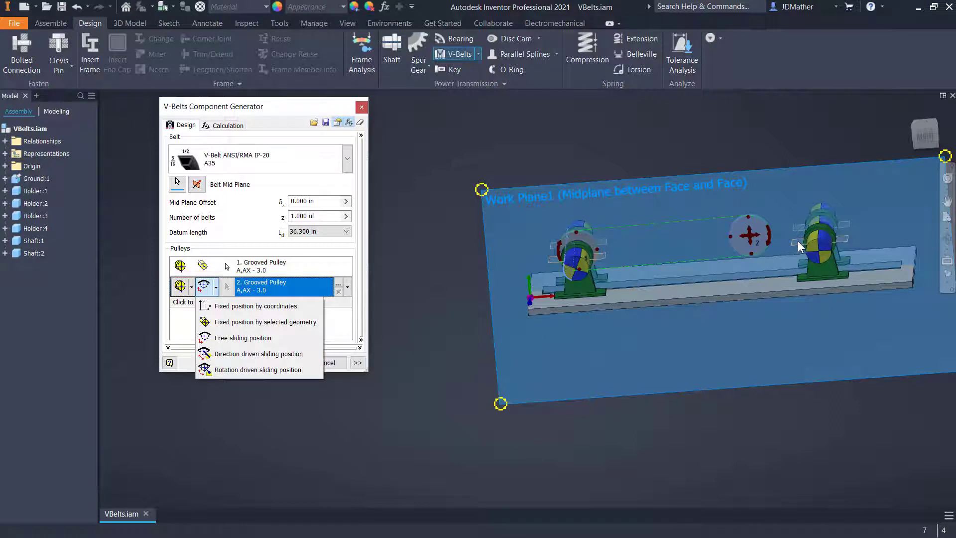
pyautogui.click(253, 356)
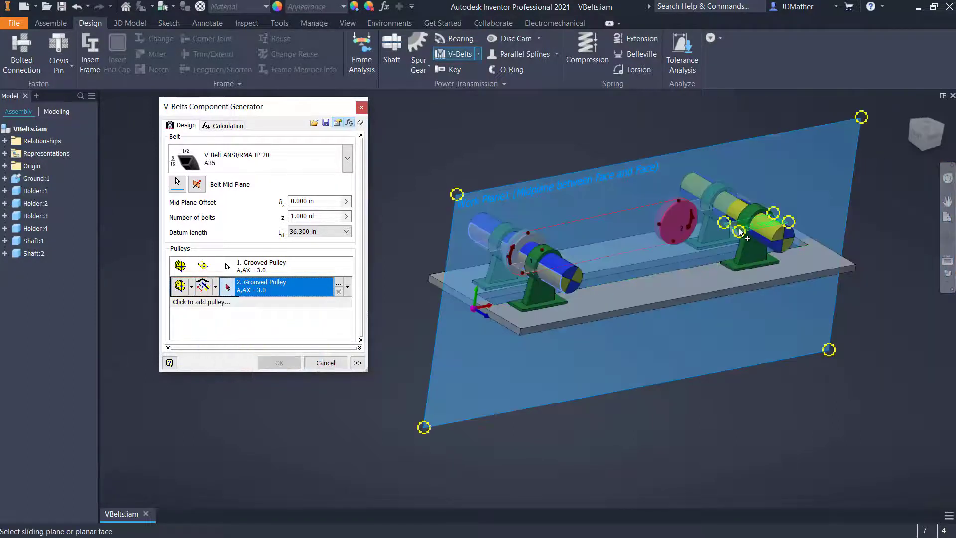
pyautogui.scroll(-4, 742, 227)
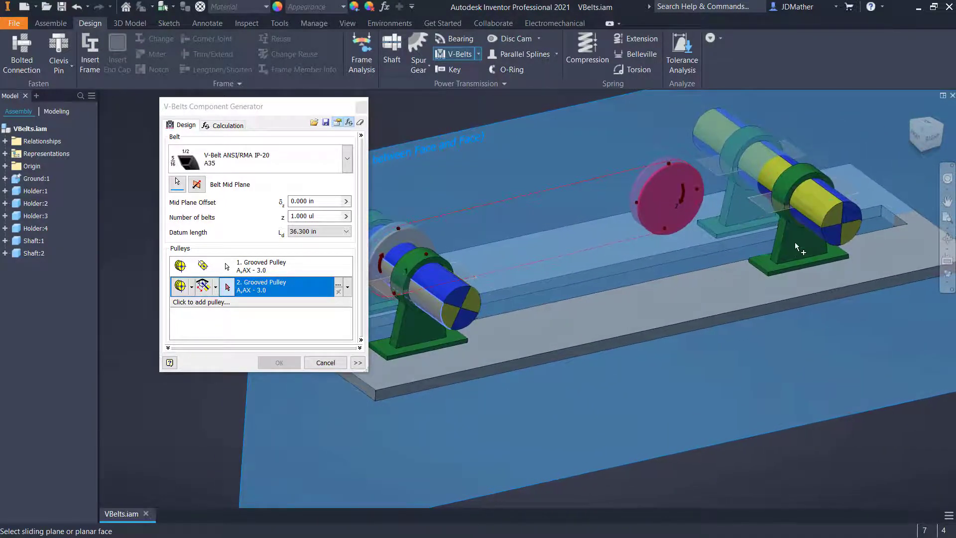
pyautogui.click(770, 213)
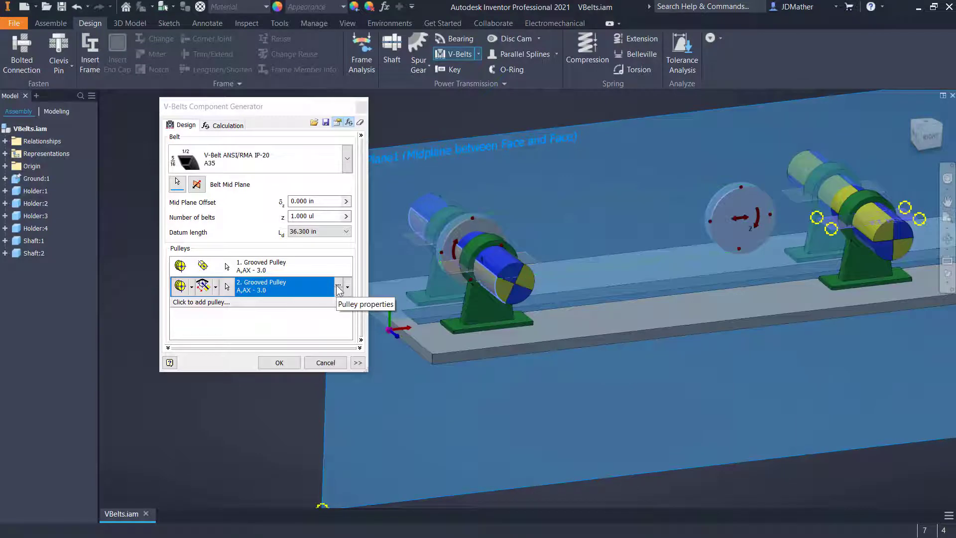
# - Enlarge the first grooved pulley to 5.2 in and the second to 7.6 in in the model view
pyautogui.moveTo(476, 214); pyautogui.dragTo(475, 194)
pyautogui.moveTo(711, 190); pyautogui.dragTo(718, 142)
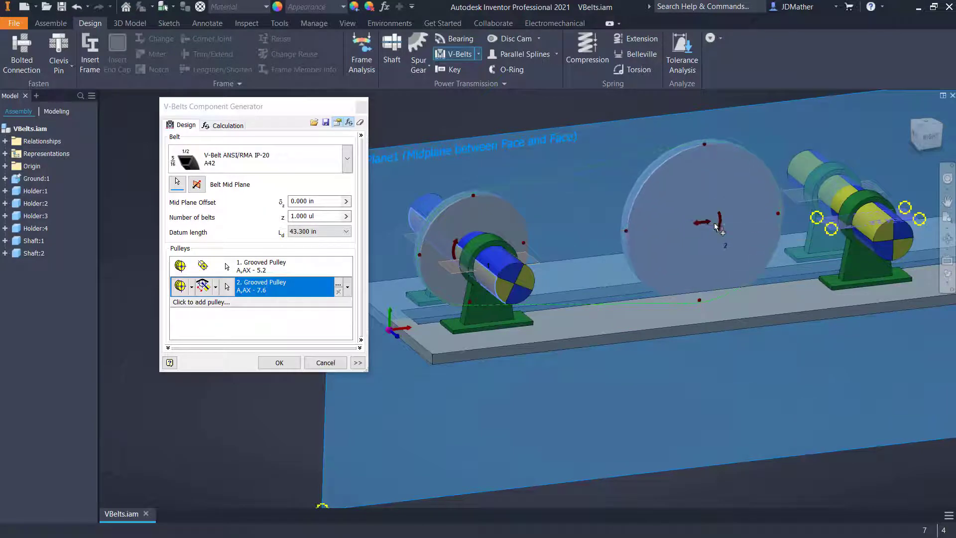
# - Slide the second grooved pulley onto the far shaft using belt size A60, and enlarge the pulley to 9 in
pyautogui.moveTo(714, 223); pyautogui.dragTo(831, 212)
pyautogui.moveTo(783, 221); pyautogui.dragTo(628, 246, button='middle')
pyautogui.moveTo(683, 246); pyautogui.dragTo(742, 251)
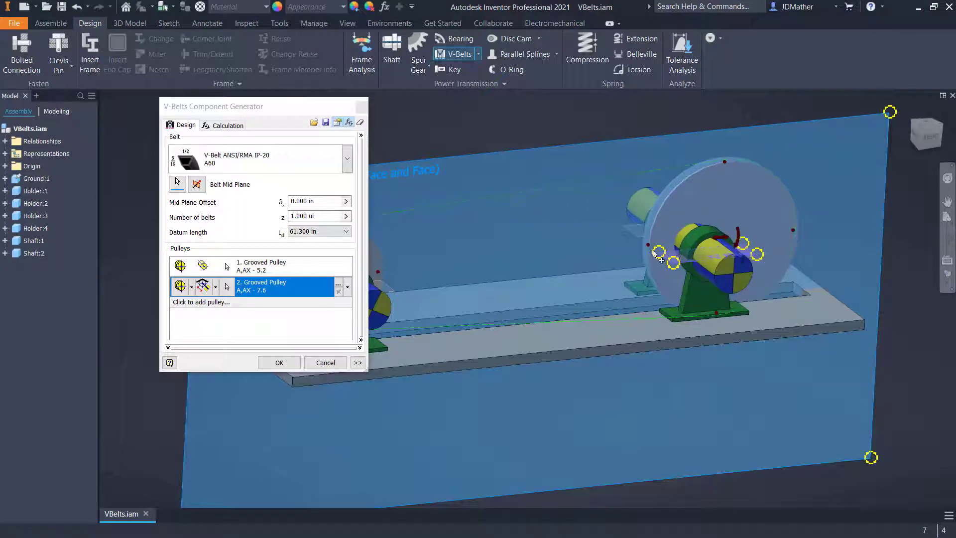
pyautogui.moveTo(725, 163); pyautogui.dragTo(724, 148)
pyautogui.keyDown('shift'); pyautogui.moveTo(687, 344); pyautogui.dragTo(711, 369, button='middle'); pyautogui.keyUp('shift')
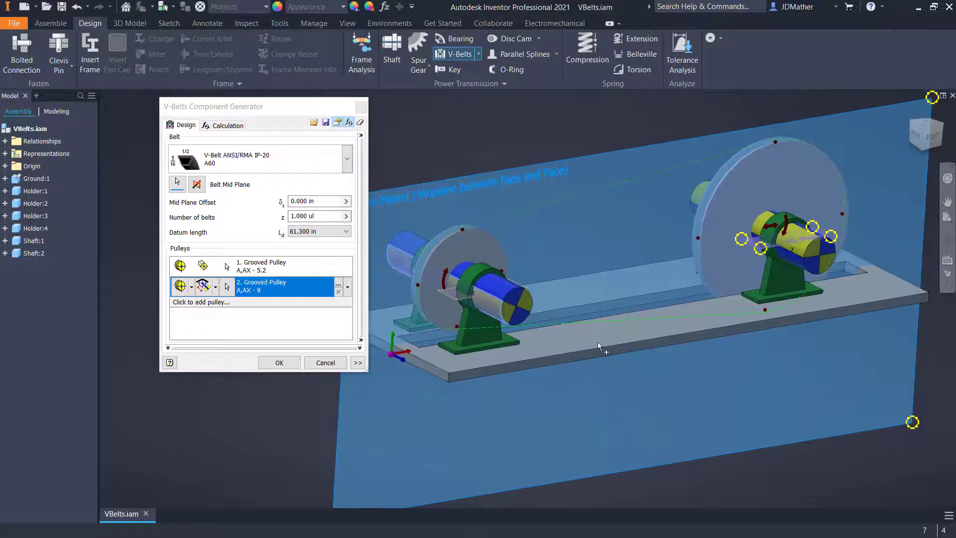
pyautogui.keyDown('shift'); pyautogui.moveTo(564, 324); pyautogui.dragTo(564, 325, button='middle'); pyautogui.keyUp('shift')
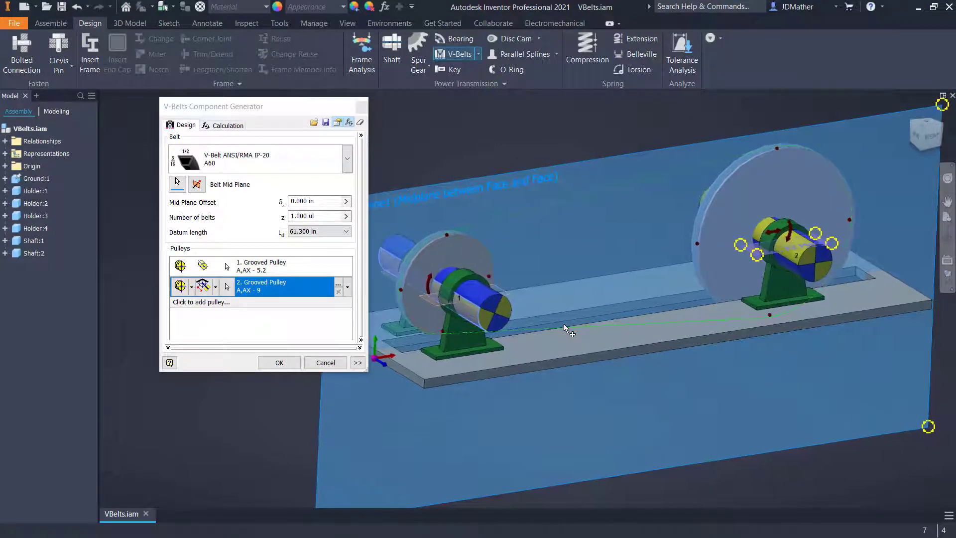
# - Add a third ANSI/RMA grooved pulley to the belt drive and remove it again
pyautogui.click(214, 302)
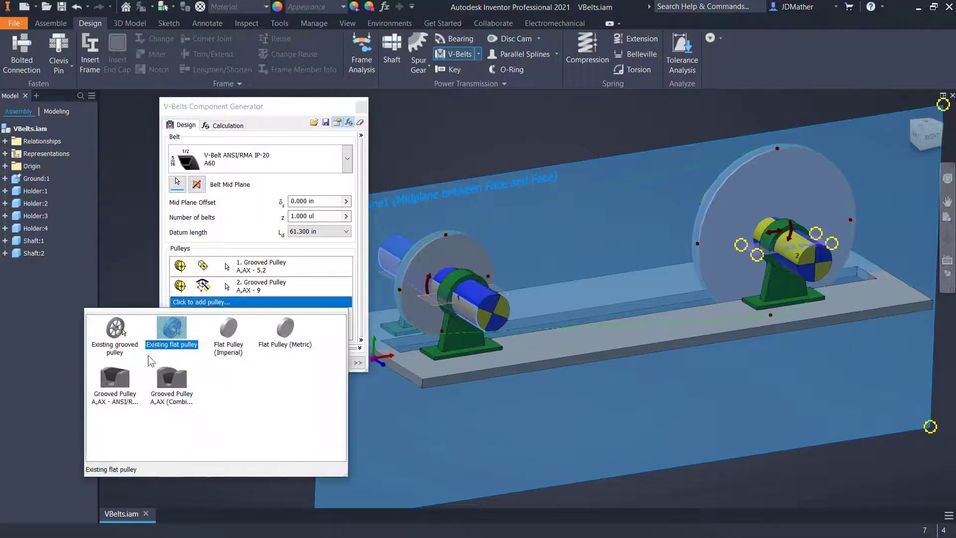
pyautogui.click(115, 383)
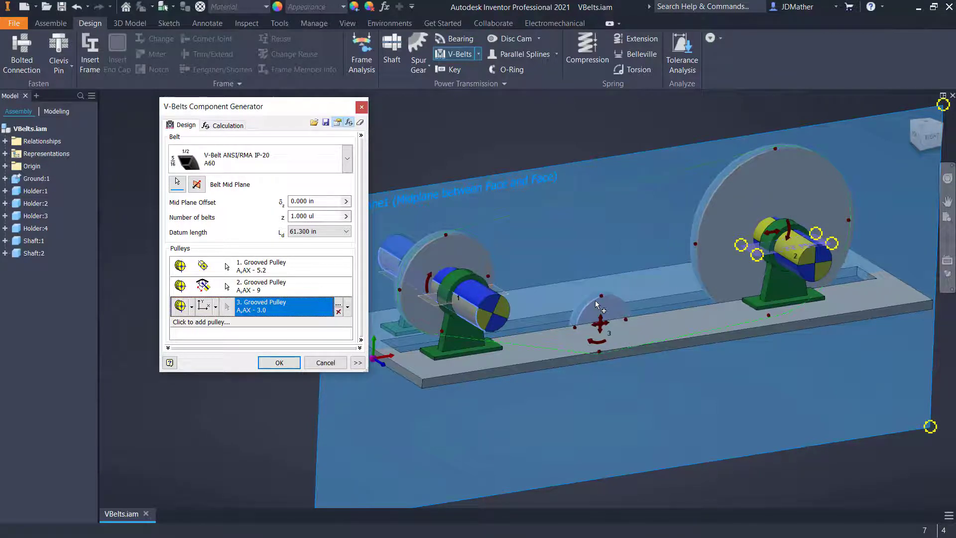
pyautogui.click(339, 312)
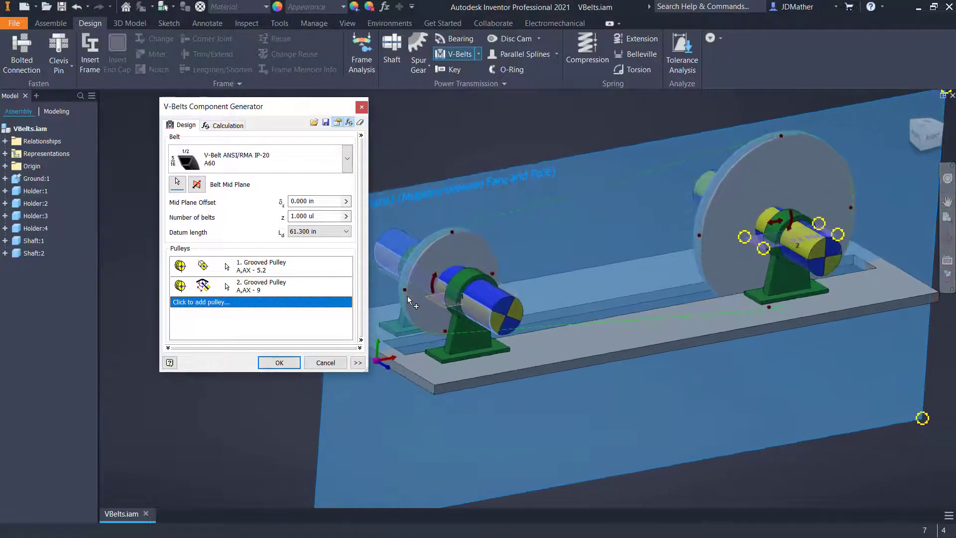
# - Generate the V-belt transmission with its two grooved pulleys, accepting the proposed file names
pyautogui.click(433, 282)
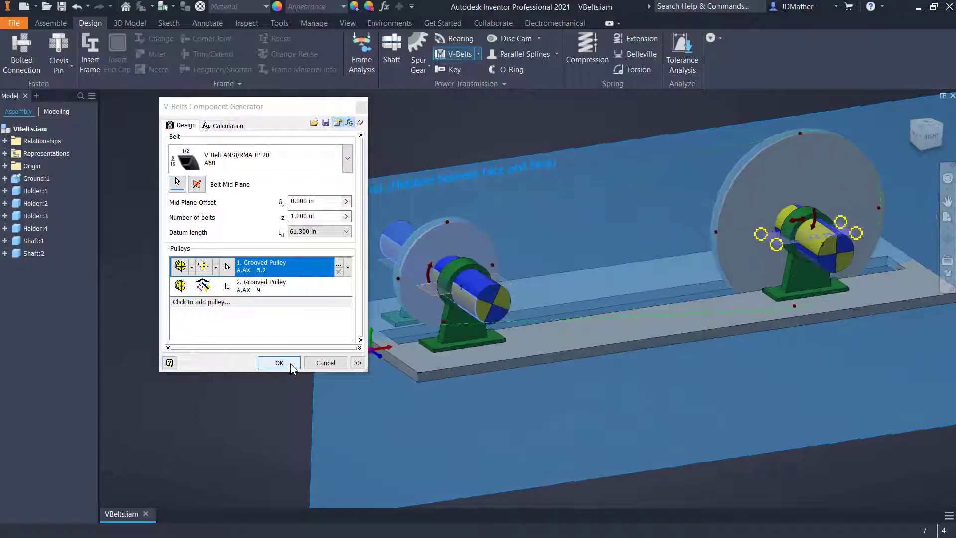
pyautogui.click(290, 363)
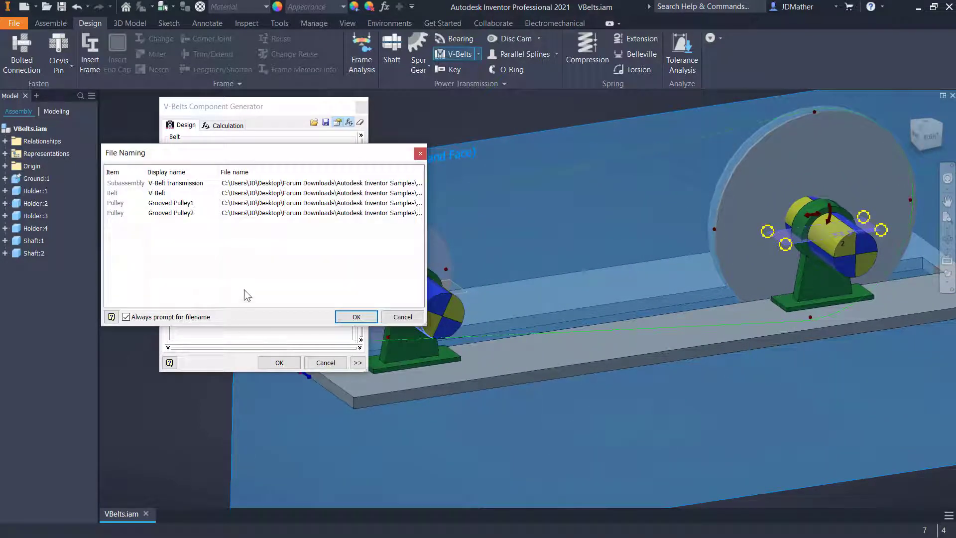
pyautogui.click(352, 316)
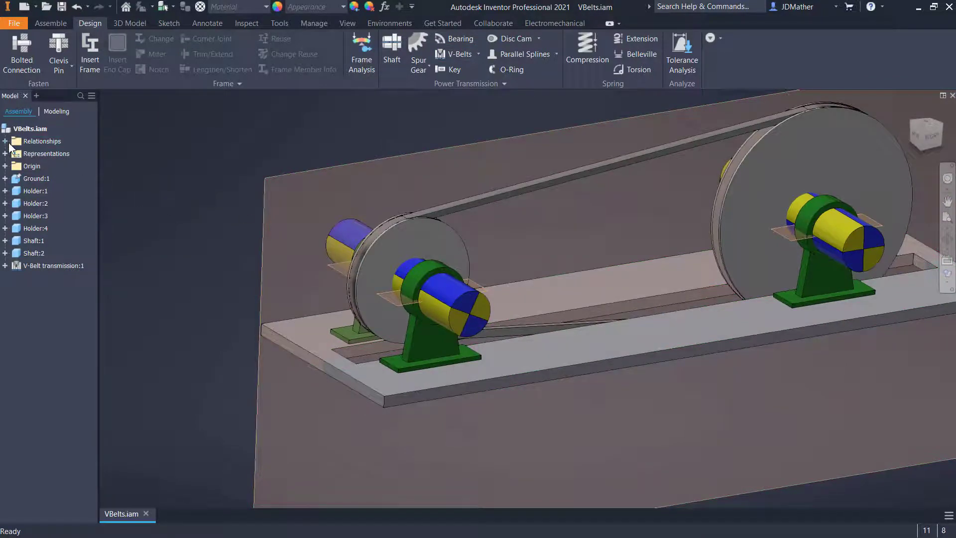
# - Set the selection filter to Feature Priority and turn off the visibility of Work Plane1
pyautogui.click(5, 166)
pyautogui.rightClick(222, 223)
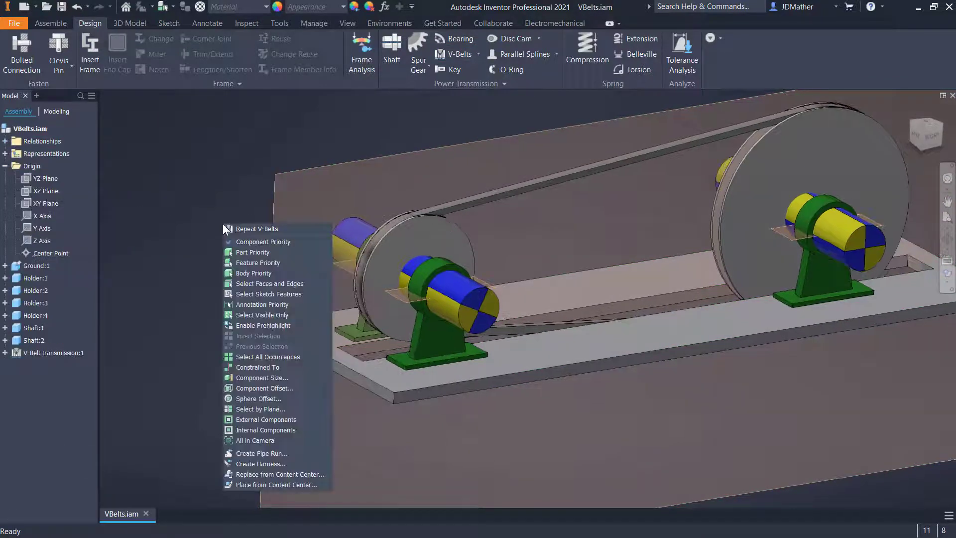
pyautogui.click(242, 262)
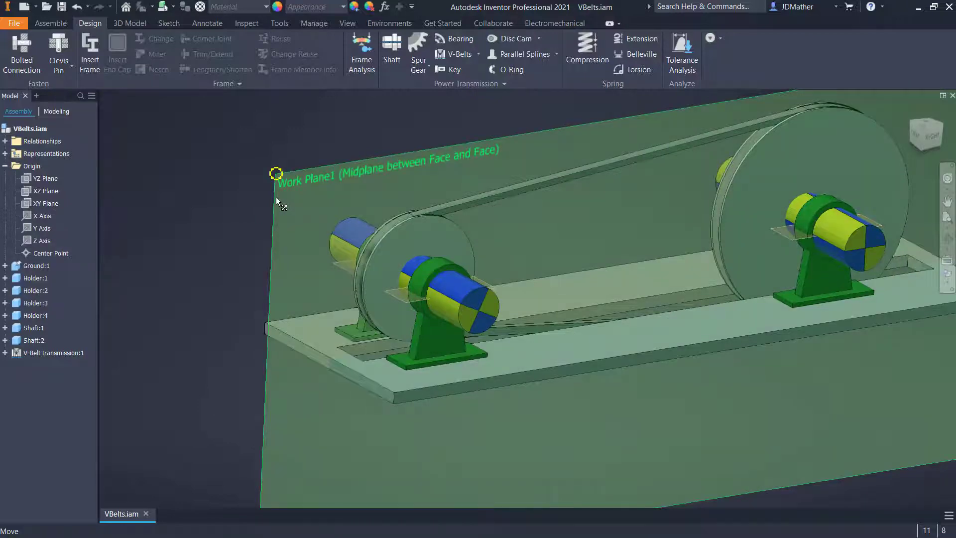
pyautogui.rightClick(276, 173)
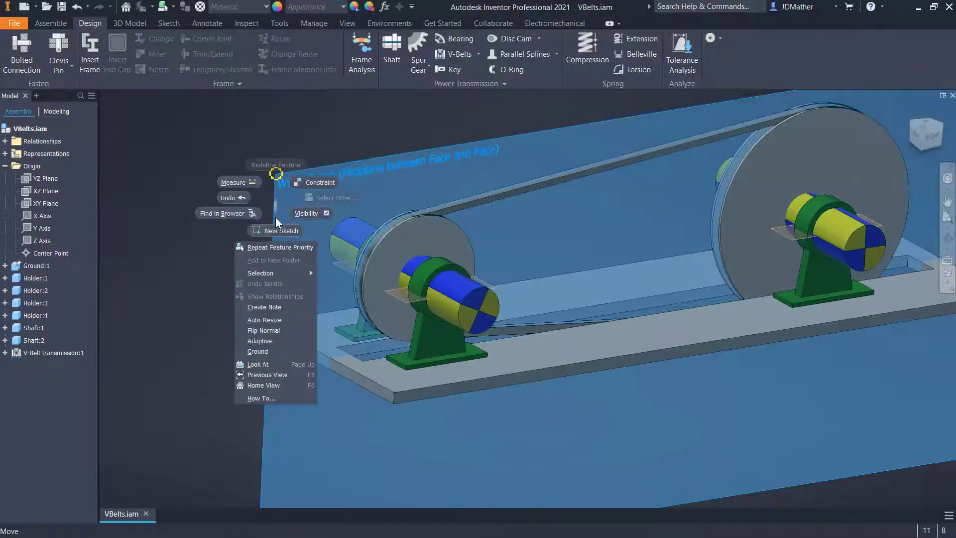
pyautogui.click(302, 214)
# - Switch the selection filter to Part Priority
pyautogui.scroll(-2, 249, 191)
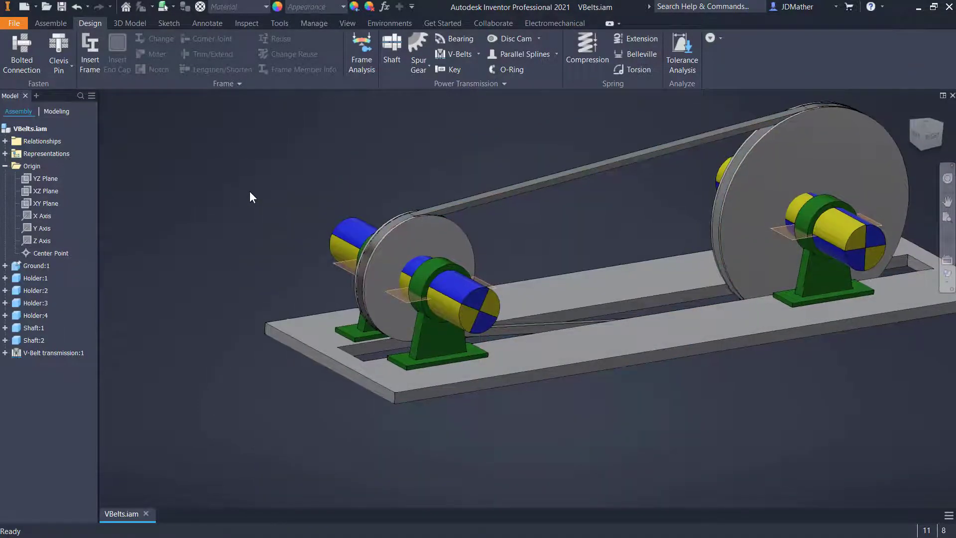
pyautogui.keyDown('shift'); pyautogui.rightClick(257, 179); pyautogui.keyUp('shift')
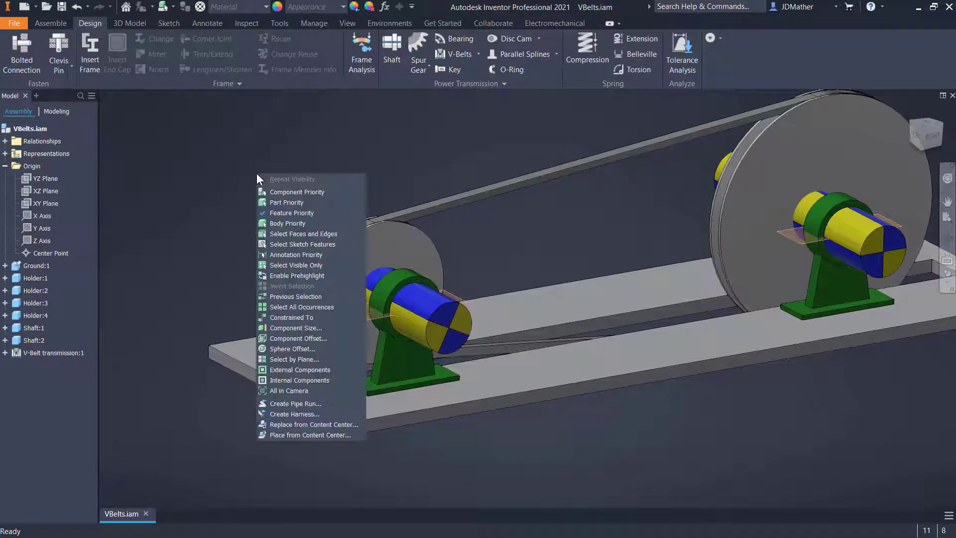
pyautogui.click(271, 202)
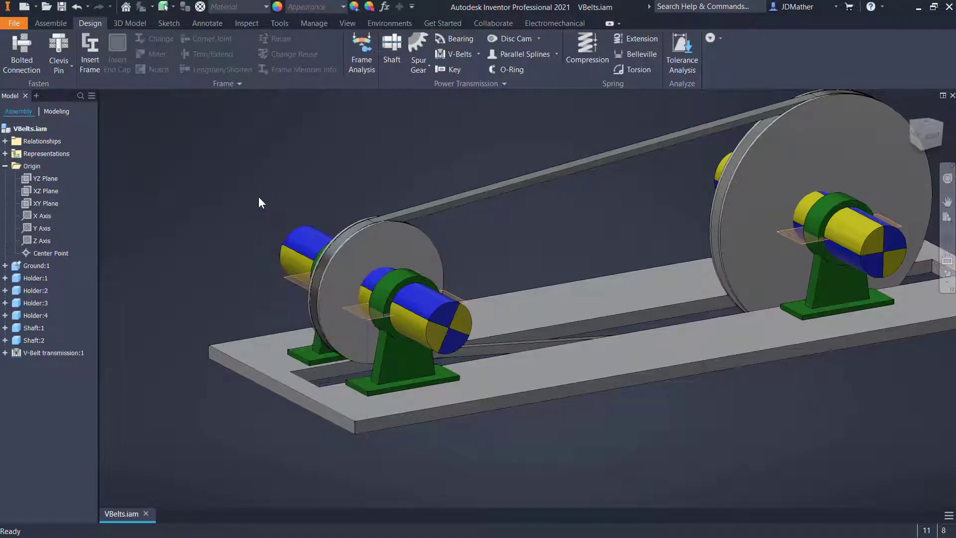
# - Slide Shaft:2 with its holders along the base toward Shaft:1 to test whether the large pulley follows
pyautogui.moveTo(787, 267); pyautogui.dragTo(662, 325)
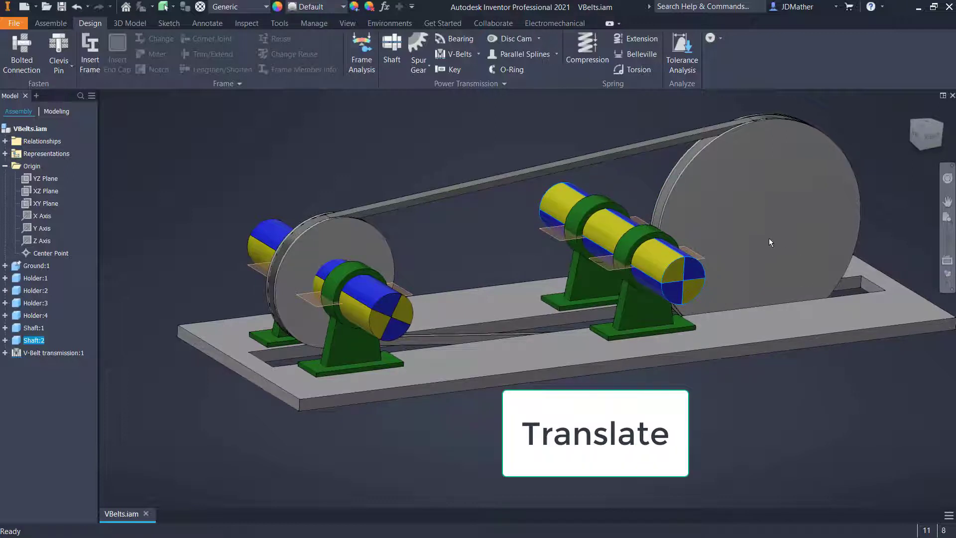
pyautogui.keyDown('shift'); pyautogui.moveTo(769, 238); pyautogui.dragTo(738, 237, button='middle'); pyautogui.keyUp('shift')
pyautogui.click(645, 419)
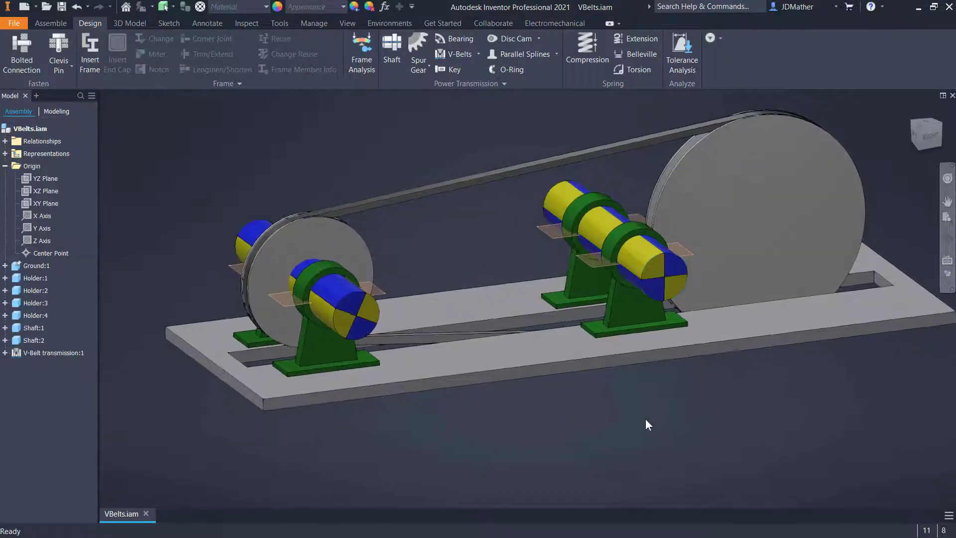
# - Mate the axis of Shaft:2 to the axis of the large pulley with a 0.000 in offset
pyautogui.press('c')
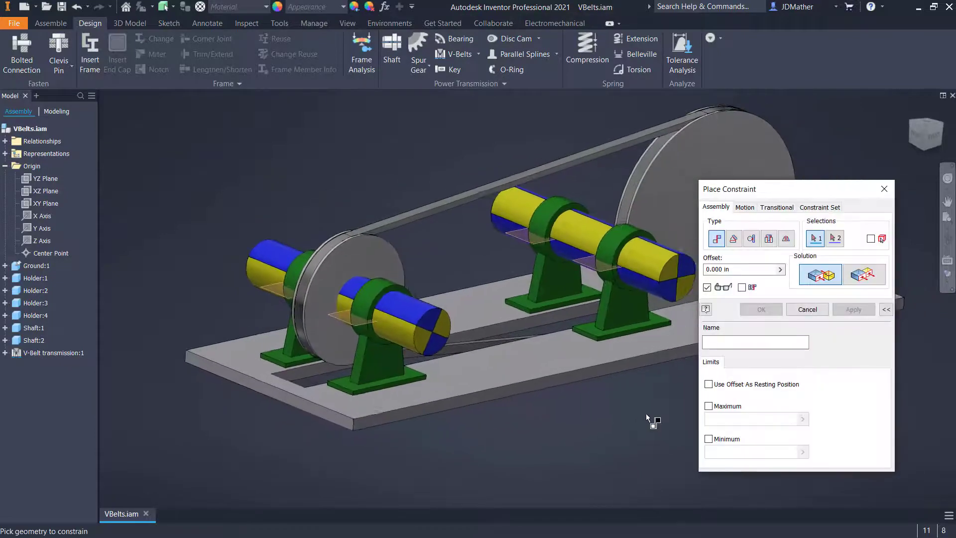
pyautogui.click(576, 255)
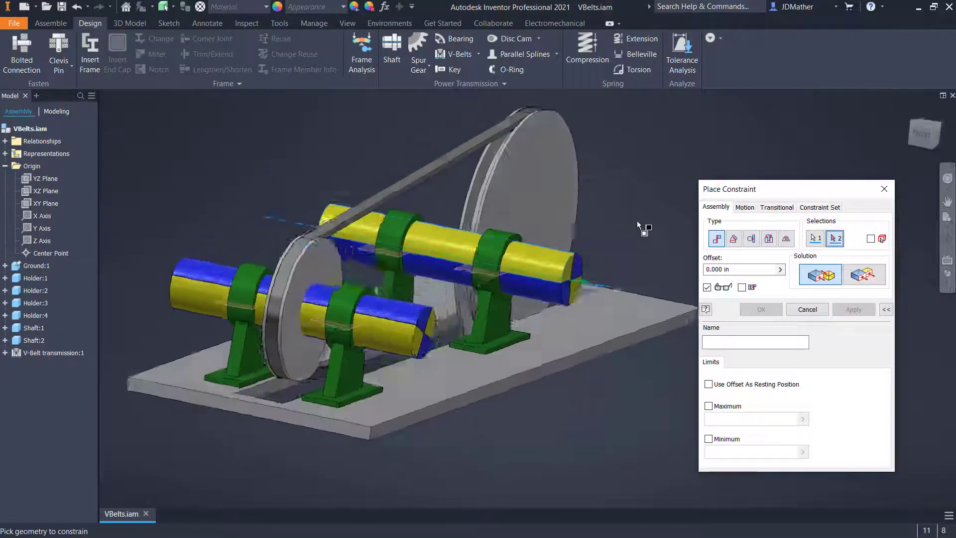
pyautogui.click(574, 213)
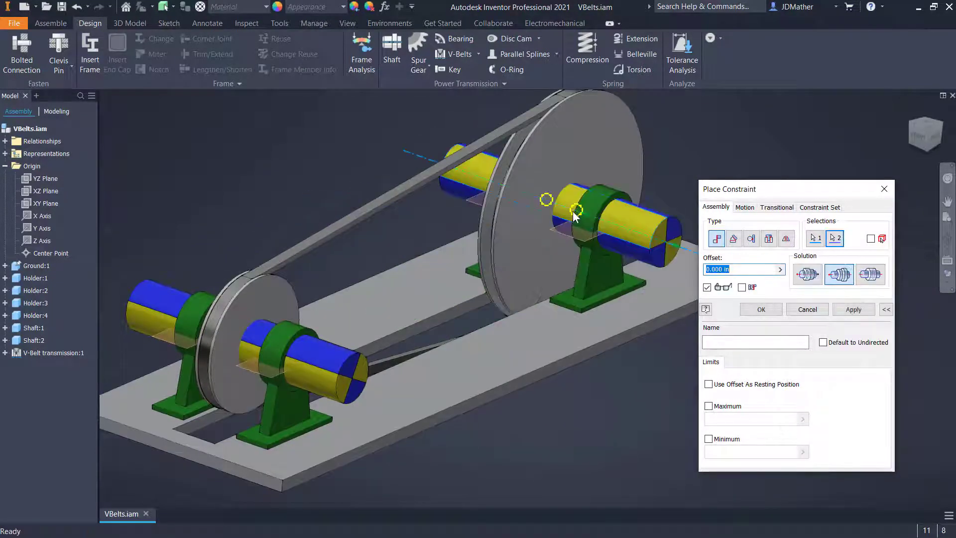
pyautogui.click(761, 309)
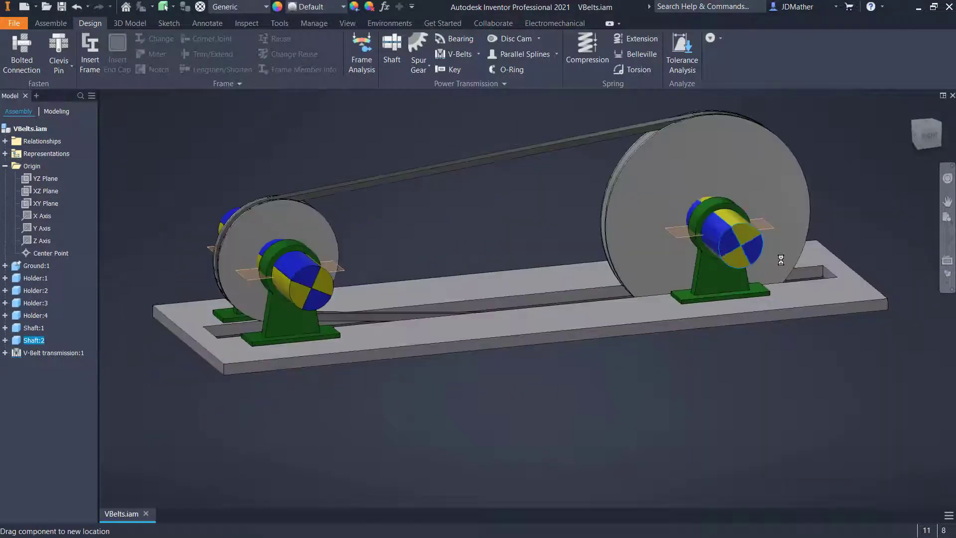
# - Rotate Shaft:2 and Shaft:1 in their holders to check how the belt drive moves
pyautogui.moveTo(727, 265); pyautogui.dragTo(680, 241)
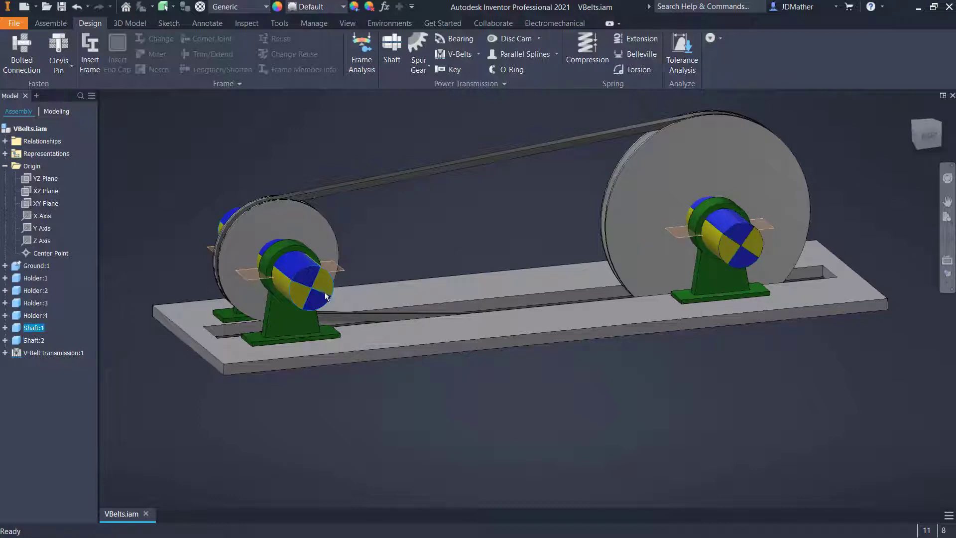
pyautogui.moveTo(334, 279)
pyautogui.mouseDown()
pyautogui.moveTo(323, 261)
pyautogui.moveTo(318, 272)
pyautogui.moveTo(331, 266)
pyautogui.mouseUp()
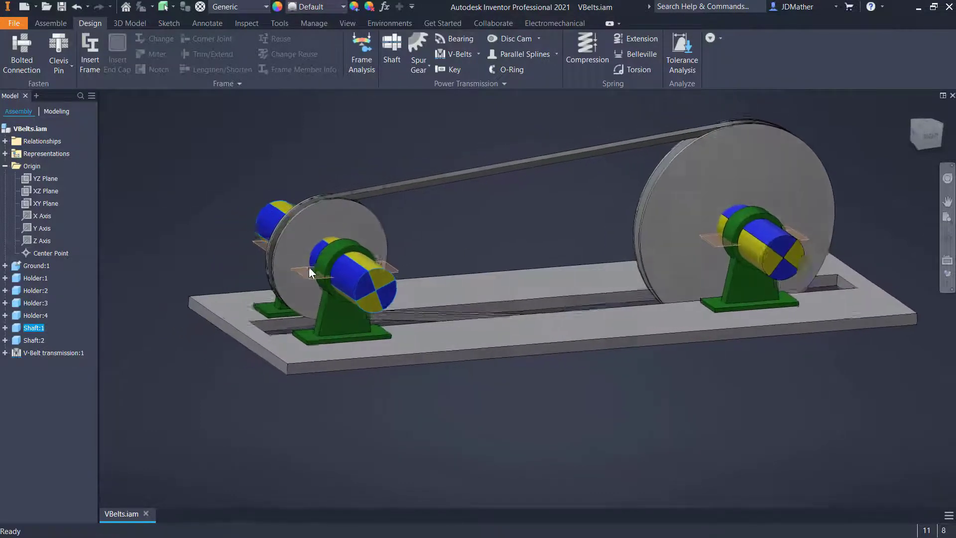
pyautogui.moveTo(787, 288)
pyautogui.mouseDown()
pyautogui.moveTo(837, 294)
pyautogui.moveTo(783, 286)
pyautogui.mouseUp()
pyautogui.click(672, 411)
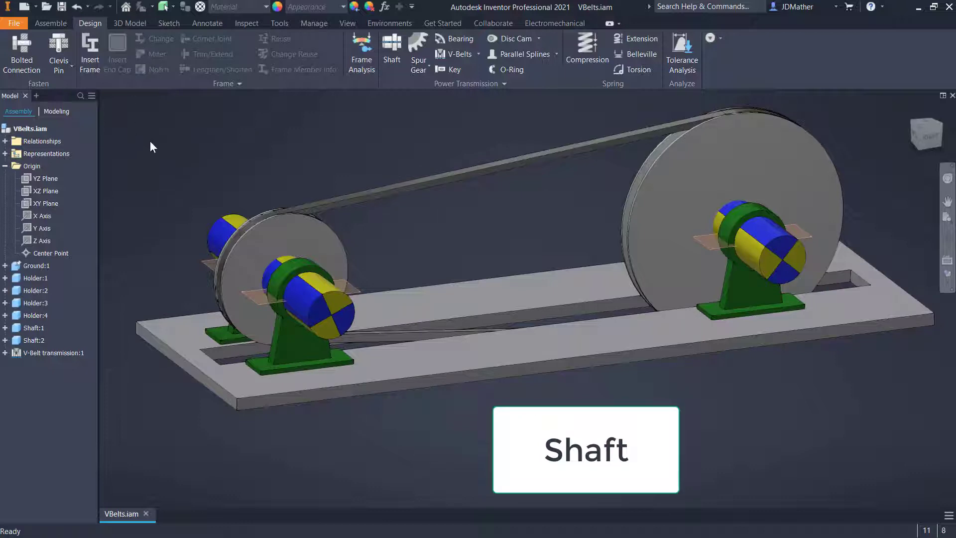
# - Measure the circular end edge of the shaft through the large pulley
pyautogui.click(239, 23)
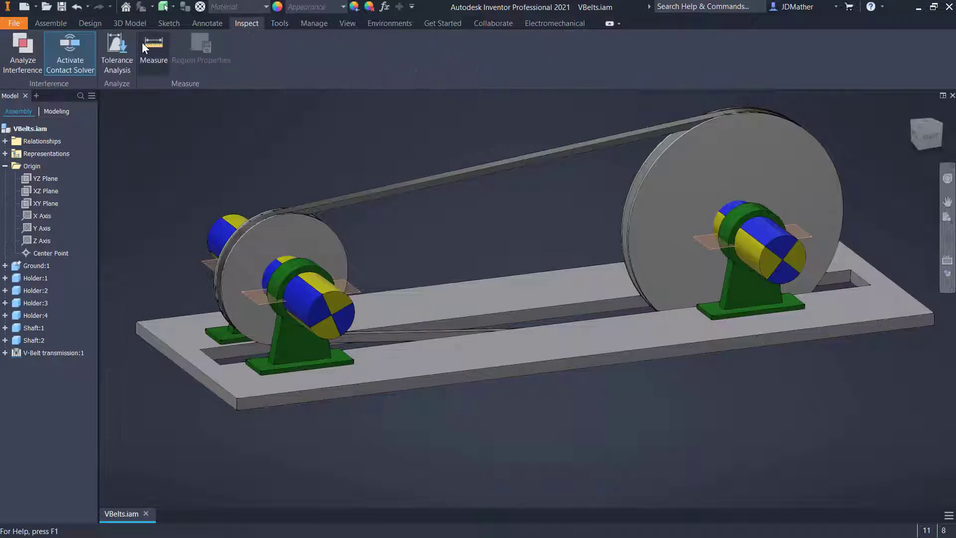
pyautogui.click(153, 47)
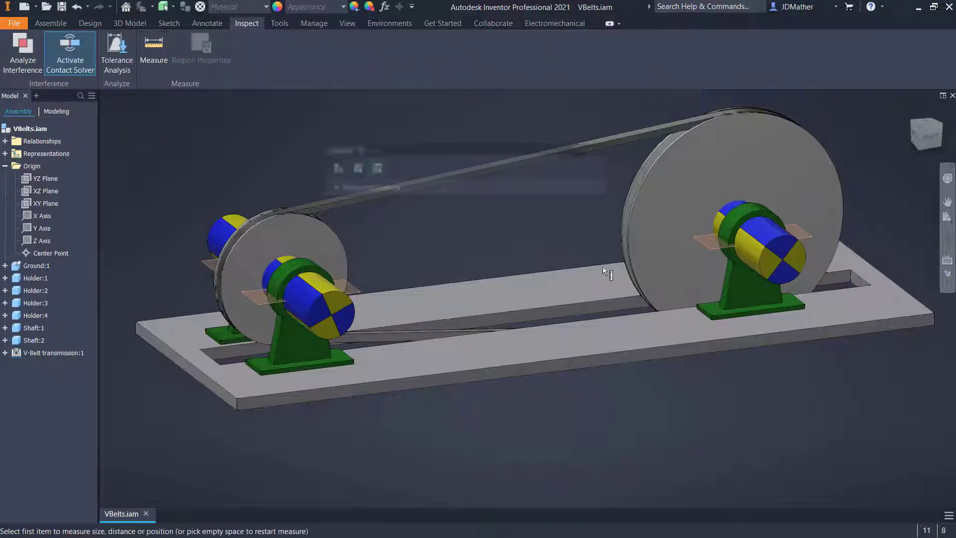
pyautogui.click(761, 273)
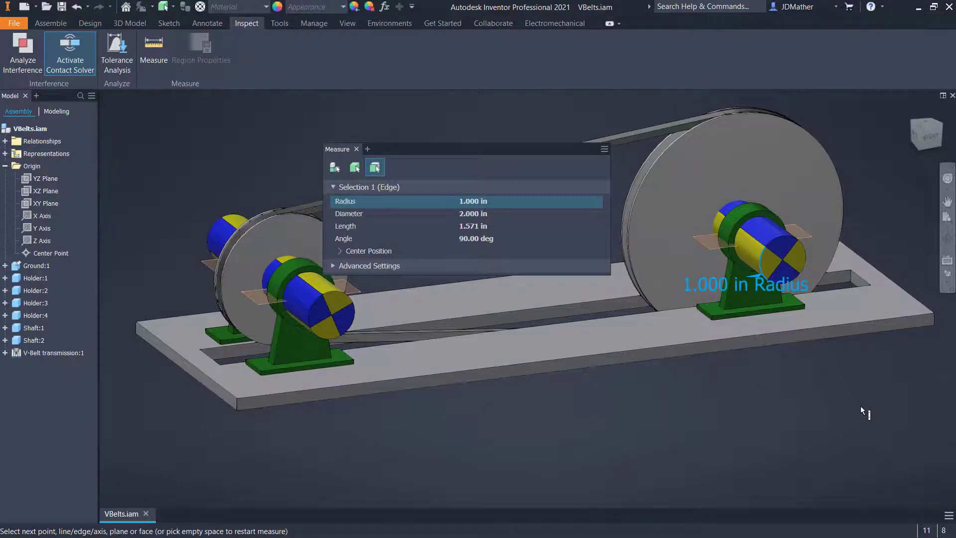
pyautogui.press('Escape')
# - Open the small grooved pulley as a part and start a new sketch on its XY plane
pyautogui.rightClick(313, 237)
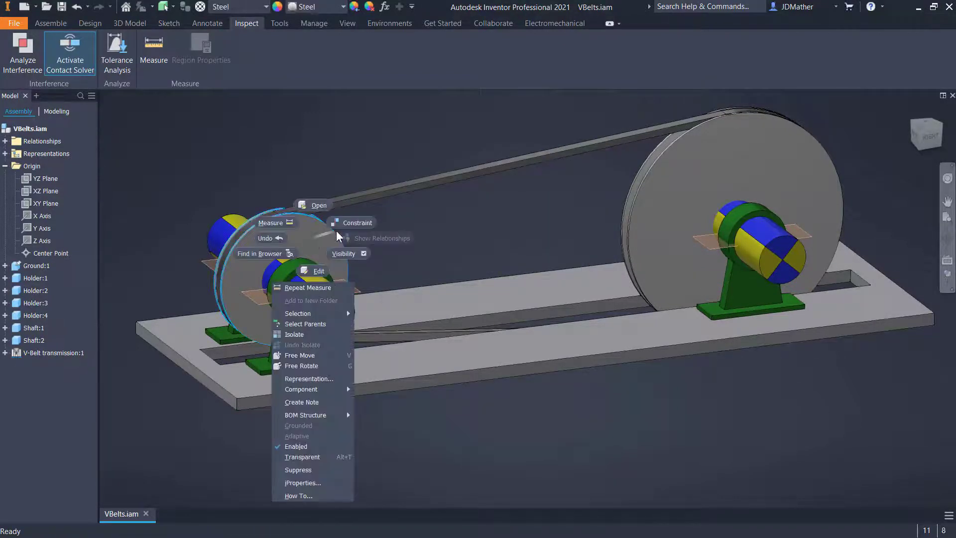
pyautogui.click(319, 205)
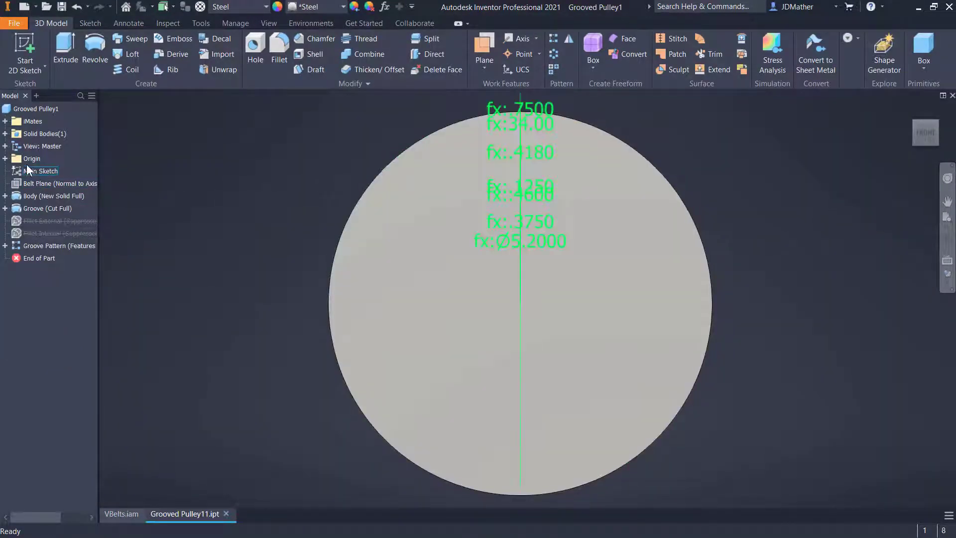
pyautogui.click(5, 158)
pyautogui.rightClick(41, 196)
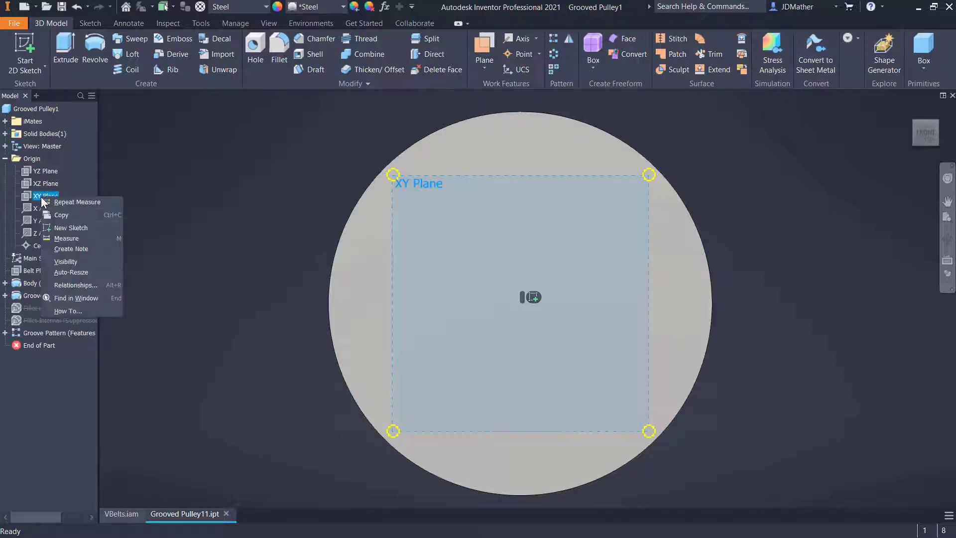
pyautogui.click(71, 228)
# - Sketch a vertical line up from the pulley centre, a circle on its upper end and a circle about 1.16 in across at the centre
pyautogui.click(65, 50)
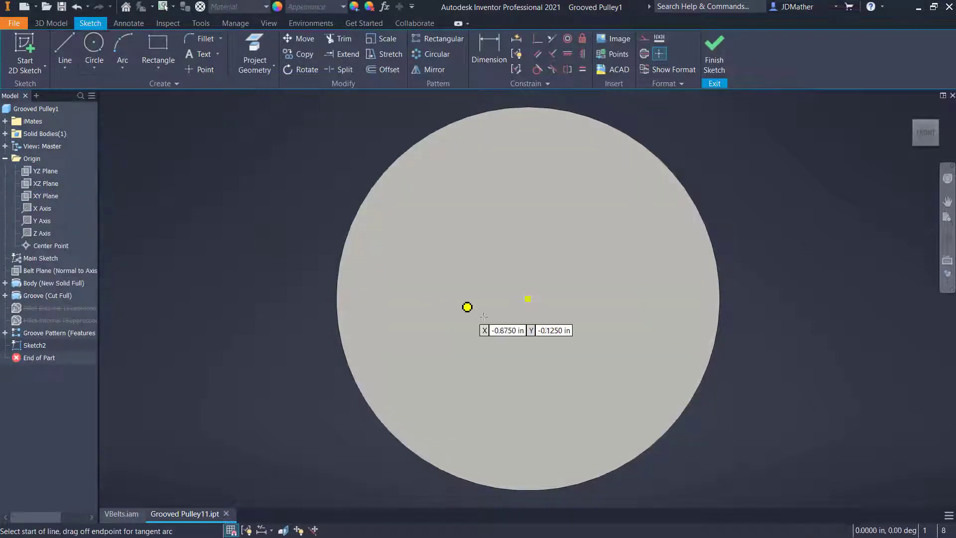
pyautogui.click(528, 297)
pyautogui.click(529, 216)
pyautogui.press('c')
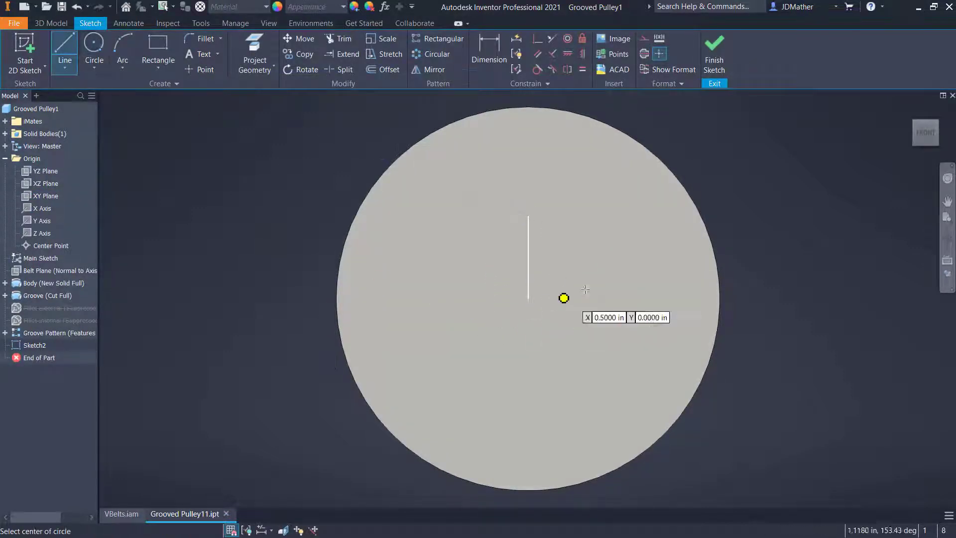
pyautogui.click(528, 215)
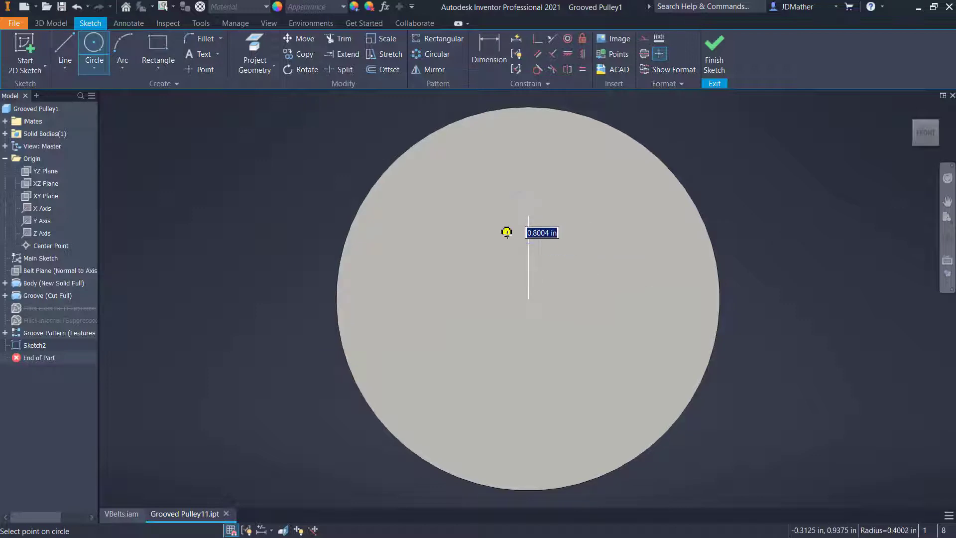
pyautogui.click(505, 233)
pyautogui.click(528, 297)
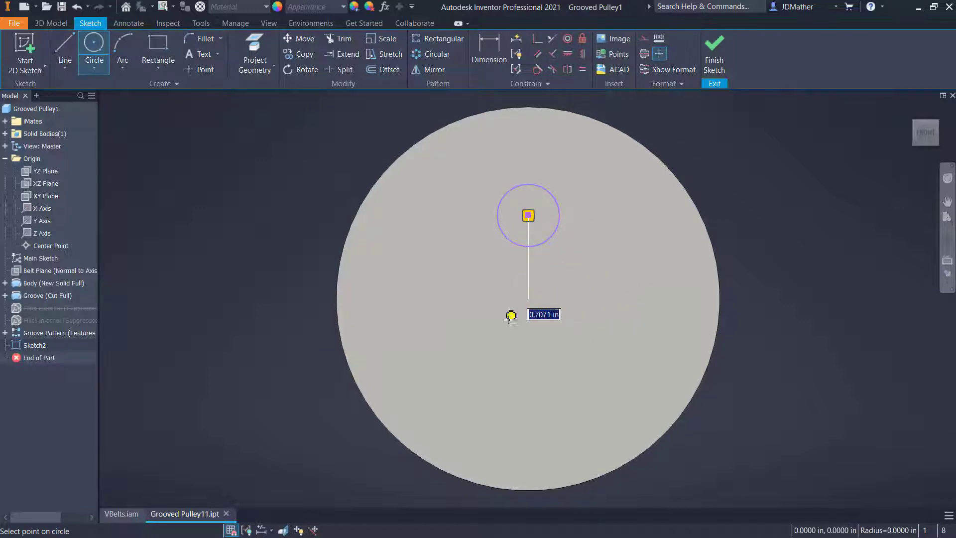
pyautogui.click(498, 326)
pyautogui.press('Escape')
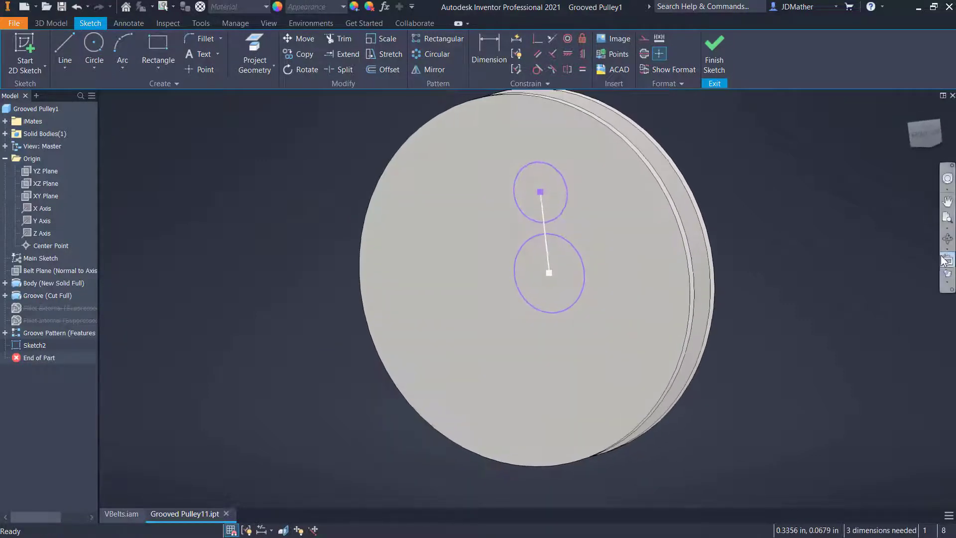
# - Set the visual style to Shaded with hidden edges and look at the sketch from the front
pyautogui.click(948, 281)
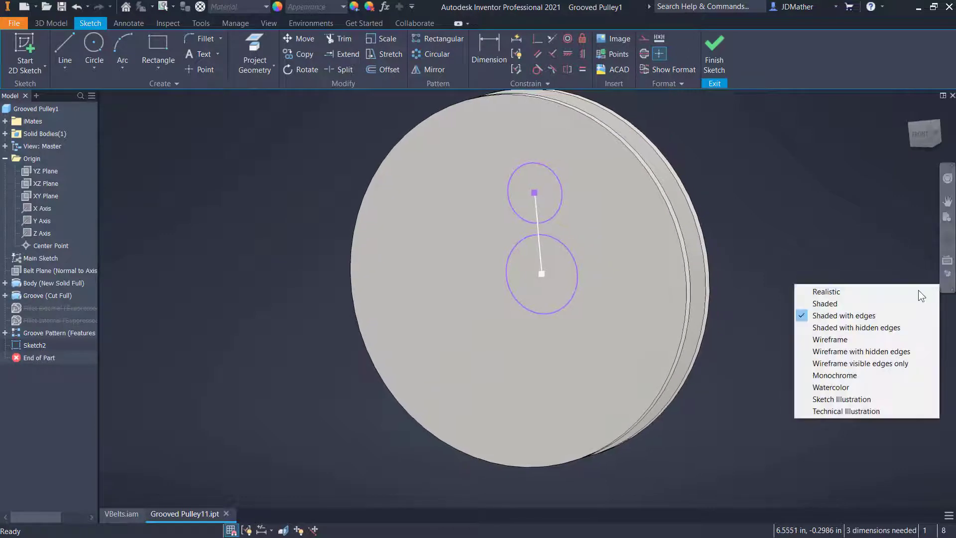
pyautogui.click(849, 328)
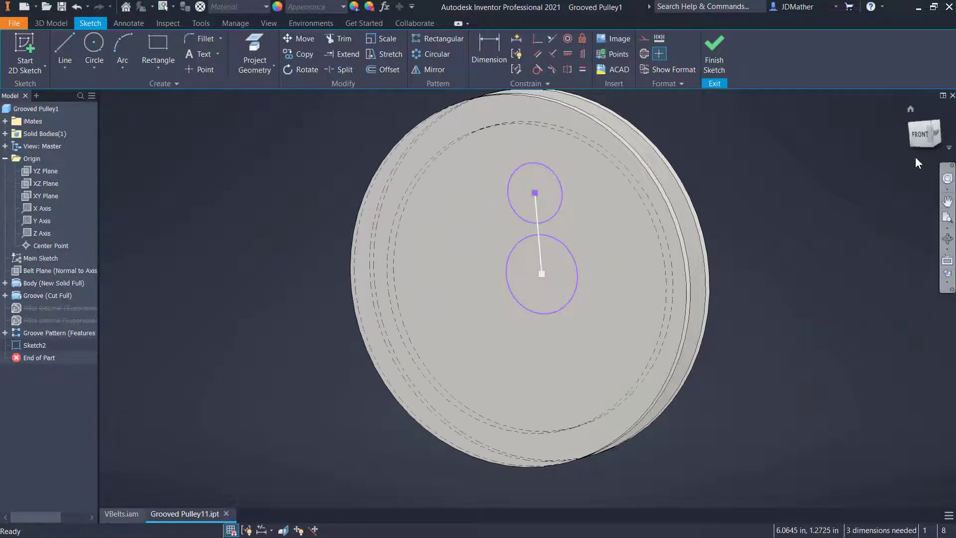
pyautogui.click(924, 133)
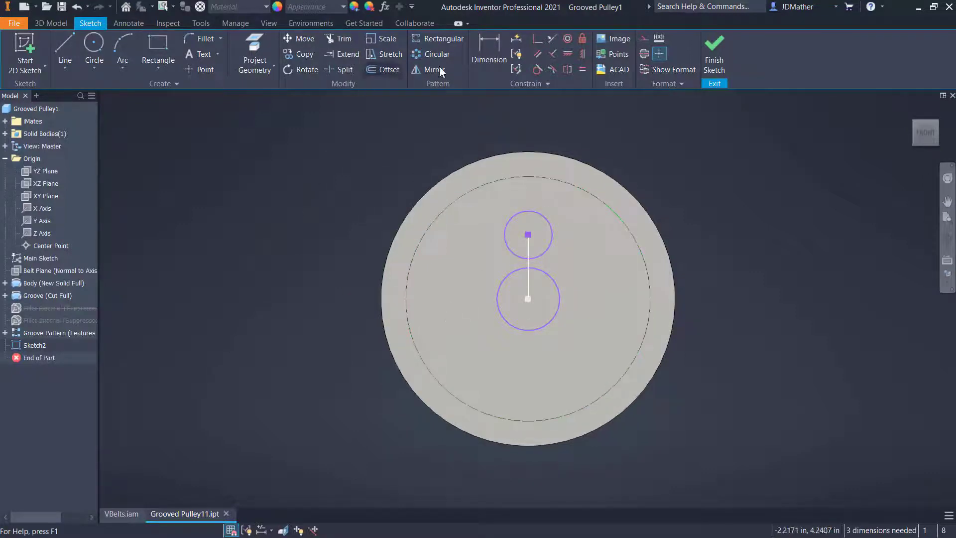
# - Dimension the centre circle's diameter at 2 in
pyautogui.click(489, 53)
pyautogui.click(559, 321)
pyautogui.click(704, 406)
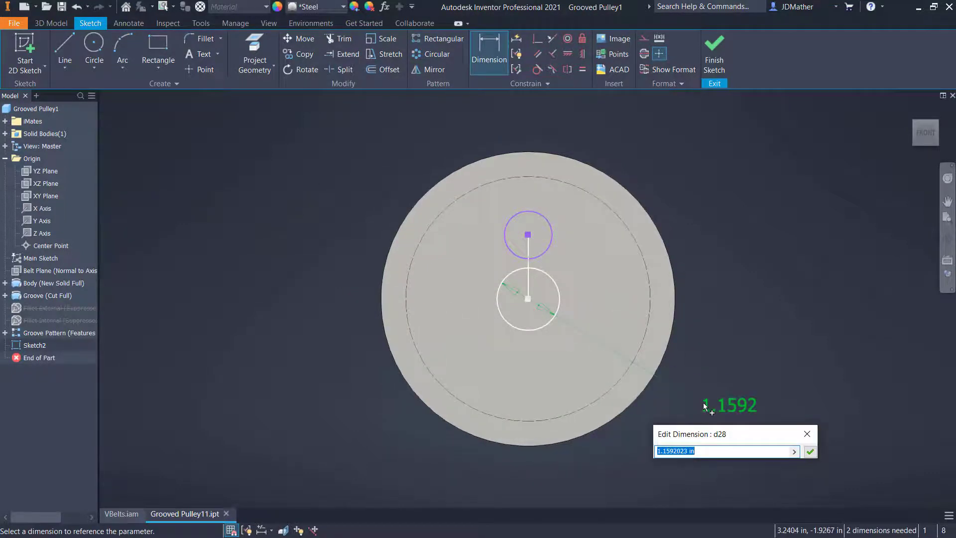
pyautogui.write('2')
pyautogui.press('Return')
# - Dimension the upper circle's diameter at 0.375 in
pyautogui.click(564, 212)
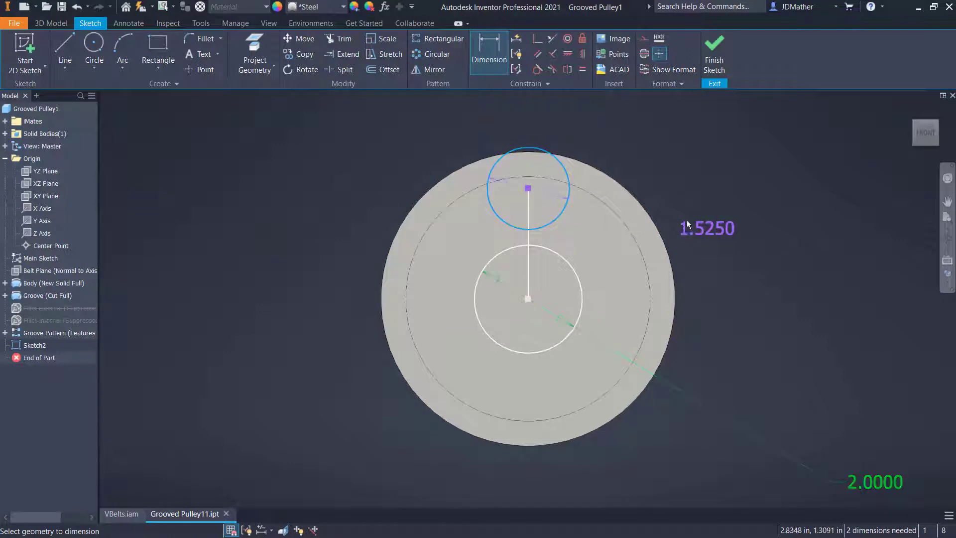
pyautogui.click(624, 149)
pyautogui.write('.')
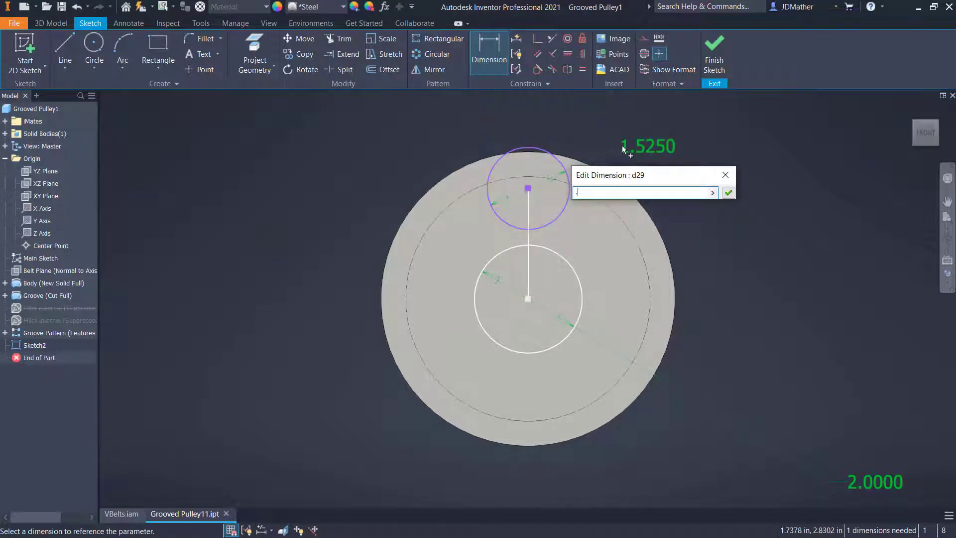
pyautogui.write('375')
pyautogui.press('Return')
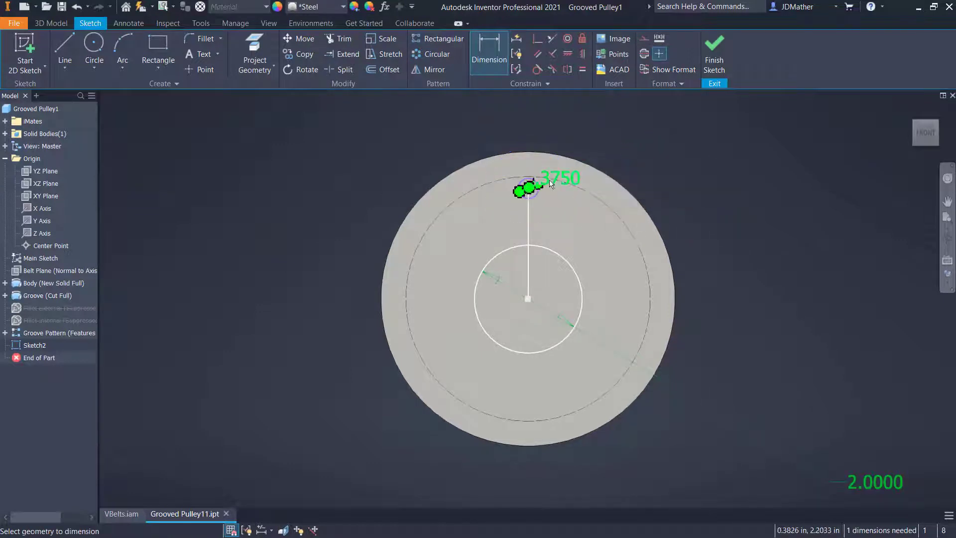
# - Set the upper circle's diameter to 0.5 in
pyautogui.doubleClick(557, 178)
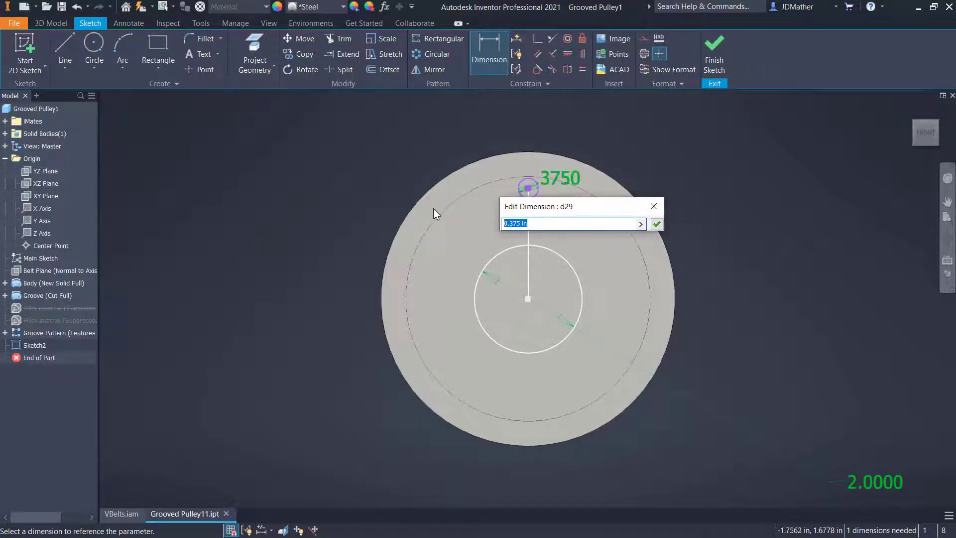
pyautogui.write('.5')
pyautogui.press('Return')
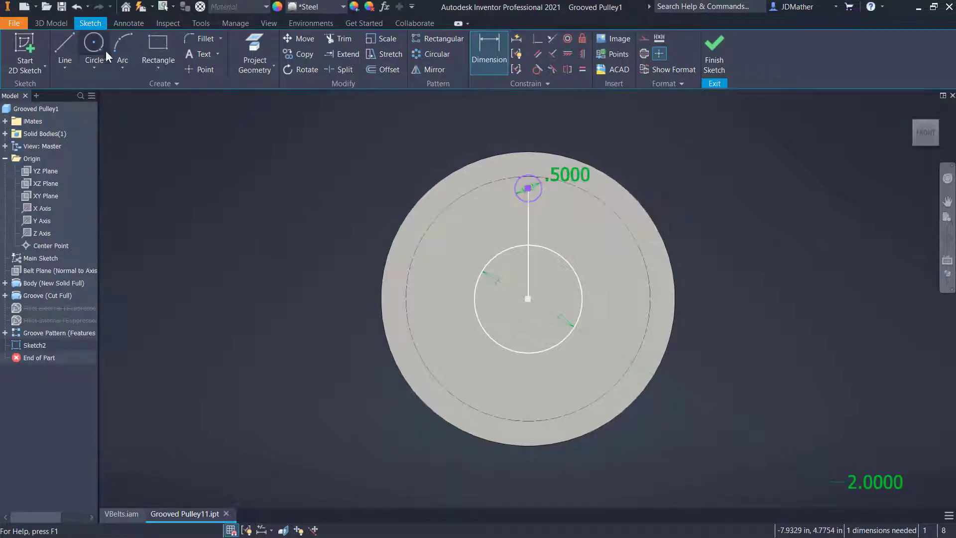
# - Draw a circle centred on the pulley that passes through the centre of the 0.5 in circle
pyautogui.click(102, 50)
pyautogui.click(528, 298)
pyautogui.click(528, 188)
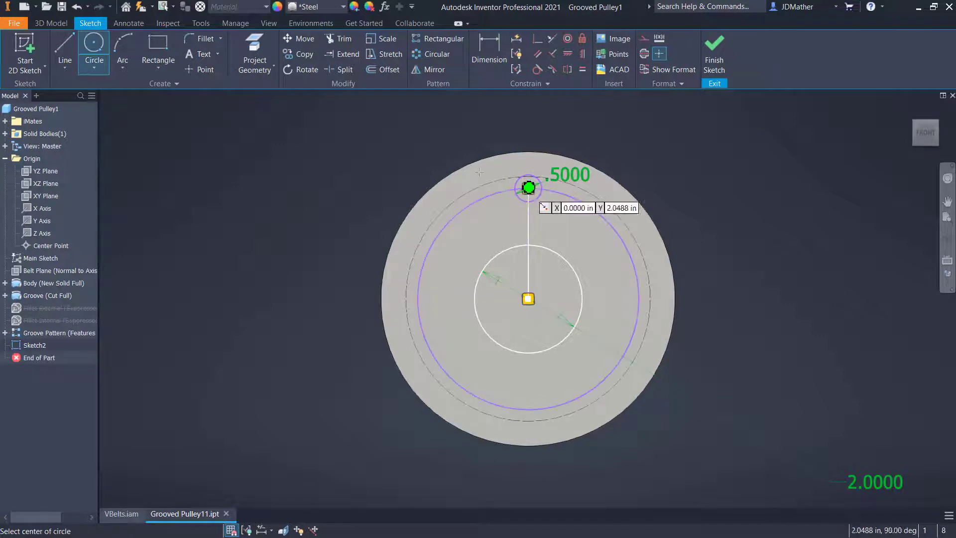
pyautogui.rightClick(405, 146)
pyautogui.click(438, 174)
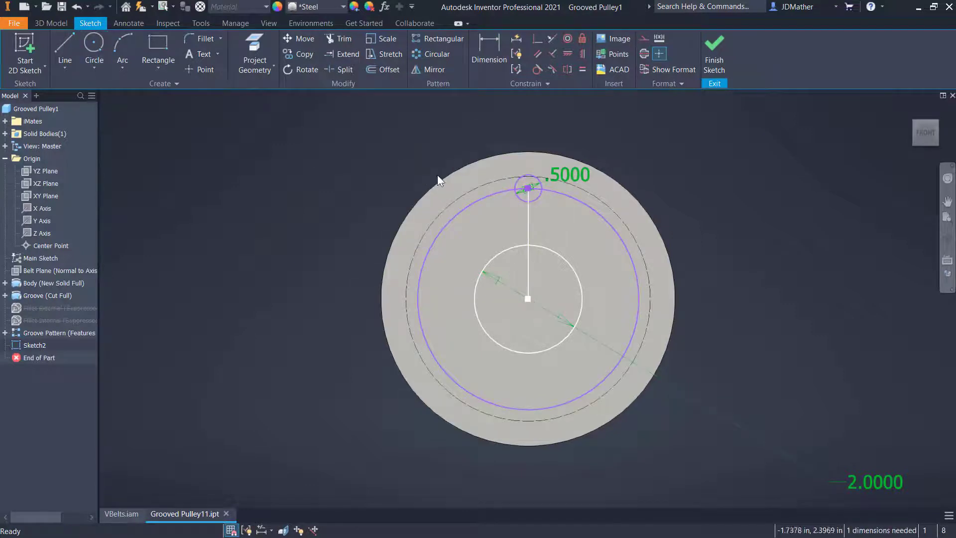
# - Convert the circle through the small circle's centre and the vertical line to construction geometry
pyautogui.rightClick(604, 223)
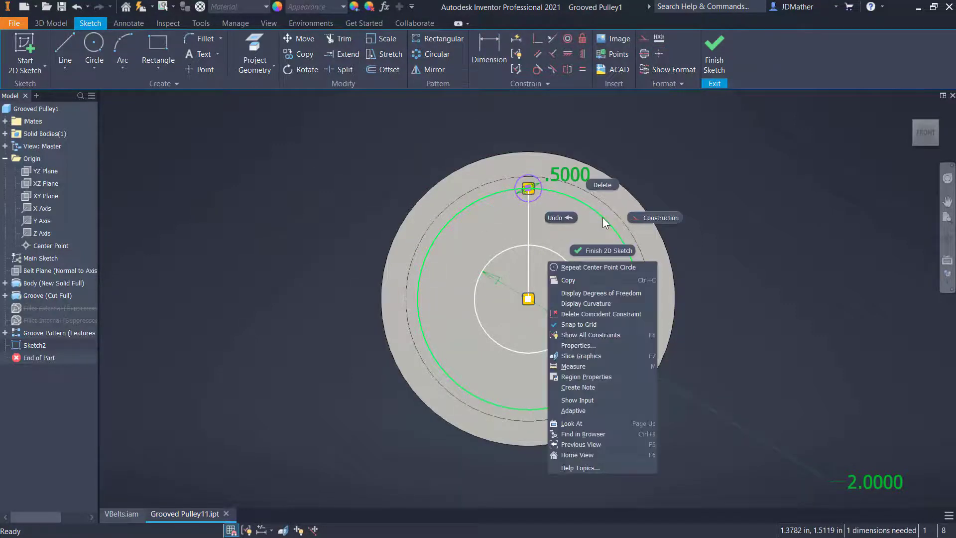
pyautogui.click(647, 219)
pyautogui.click(528, 217)
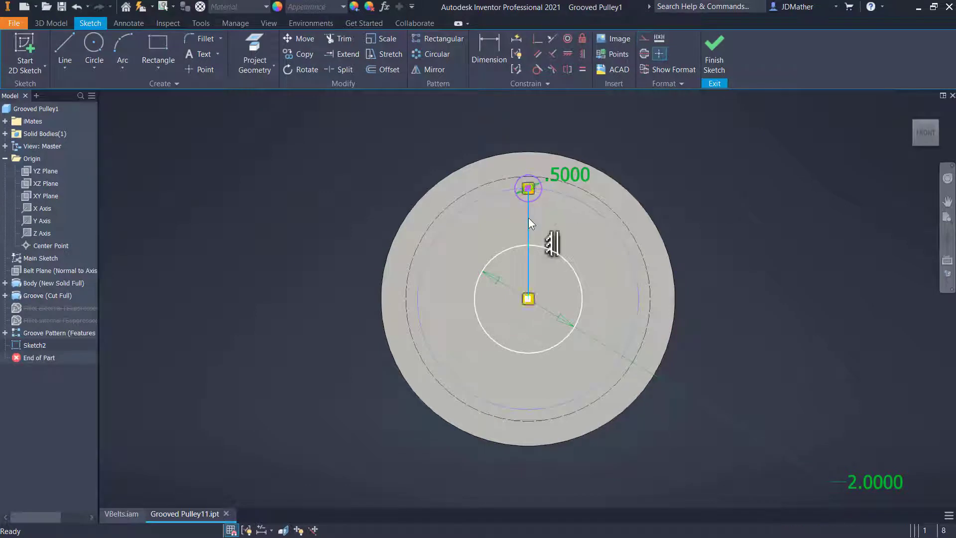
pyautogui.rightClick(528, 217)
pyautogui.click(575, 219)
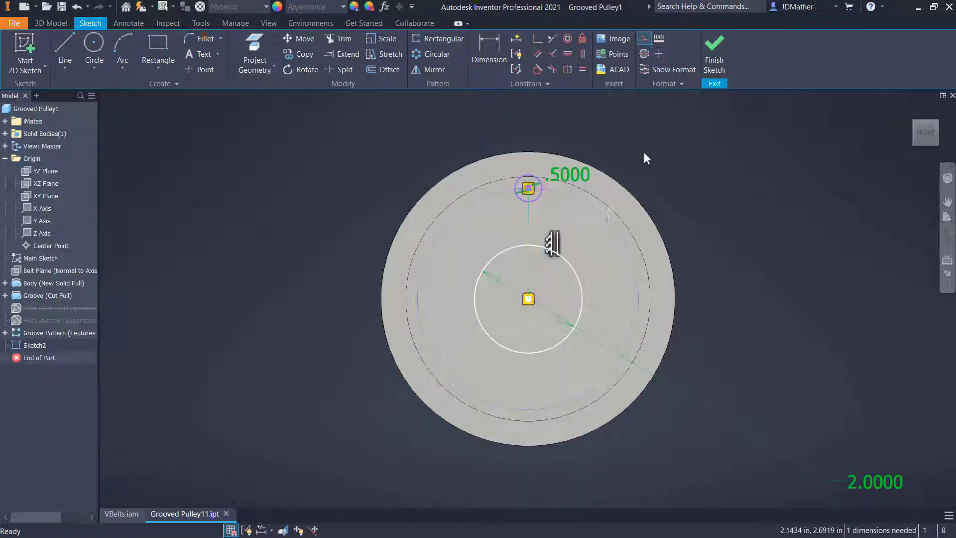
# - Dimension the construction circle's diameter at 3.75 in
pyautogui.click(502, 53)
pyautogui.click(605, 219)
pyautogui.click(703, 190)
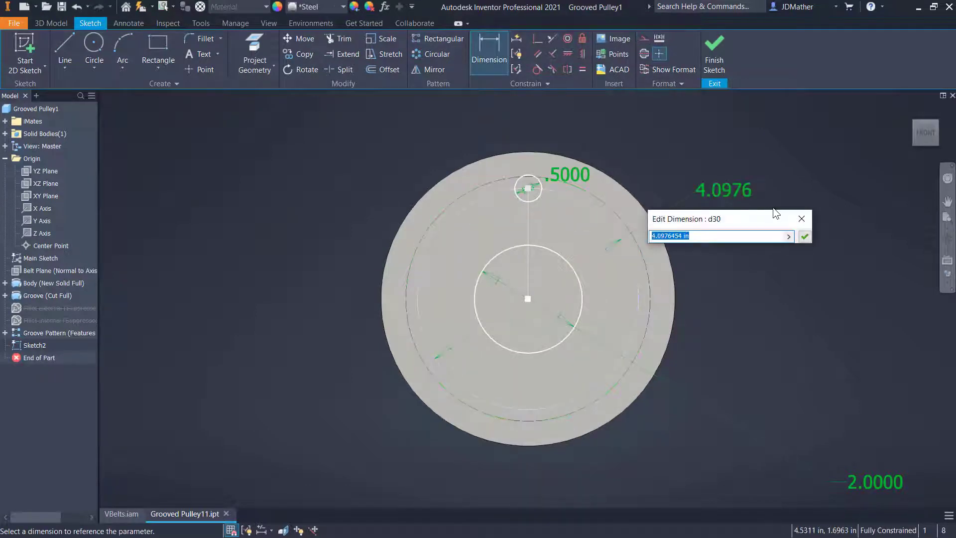
pyautogui.write('3.75')
pyautogui.press('Return')
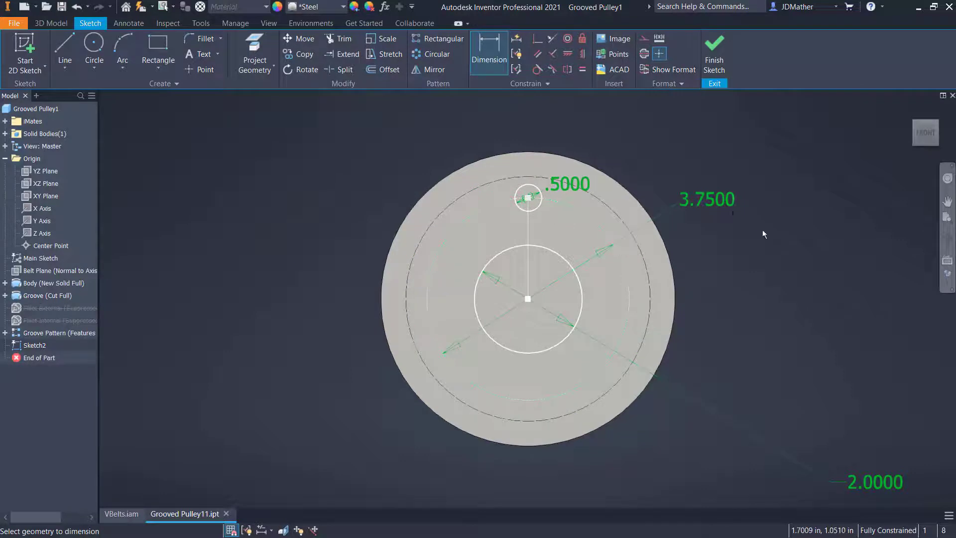
# - Set the construction circle's diameter to 3.5 in, finish the sketch and return to the home view
pyautogui.doubleClick(718, 202)
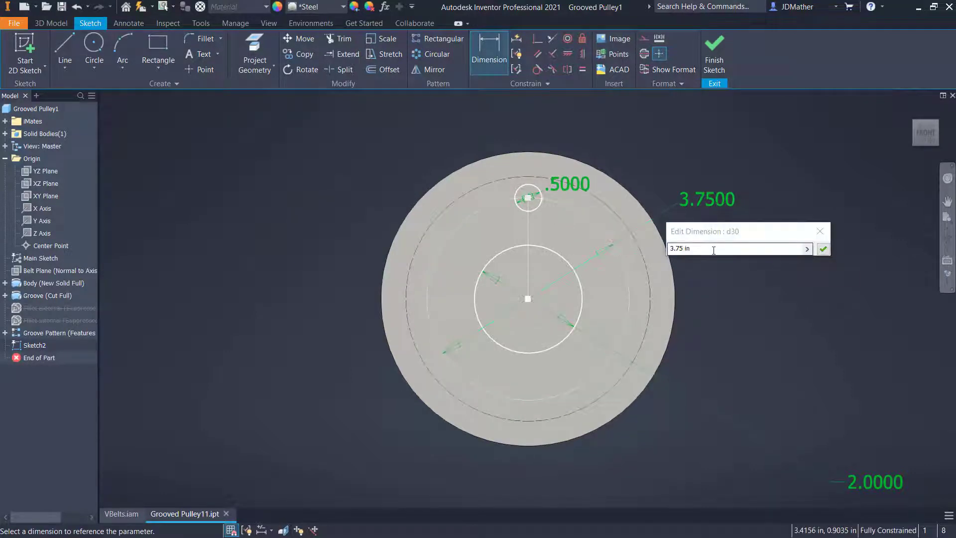
pyautogui.write('3.5')
pyautogui.press('Return')
pyautogui.press('s')
pyautogui.press('F6')
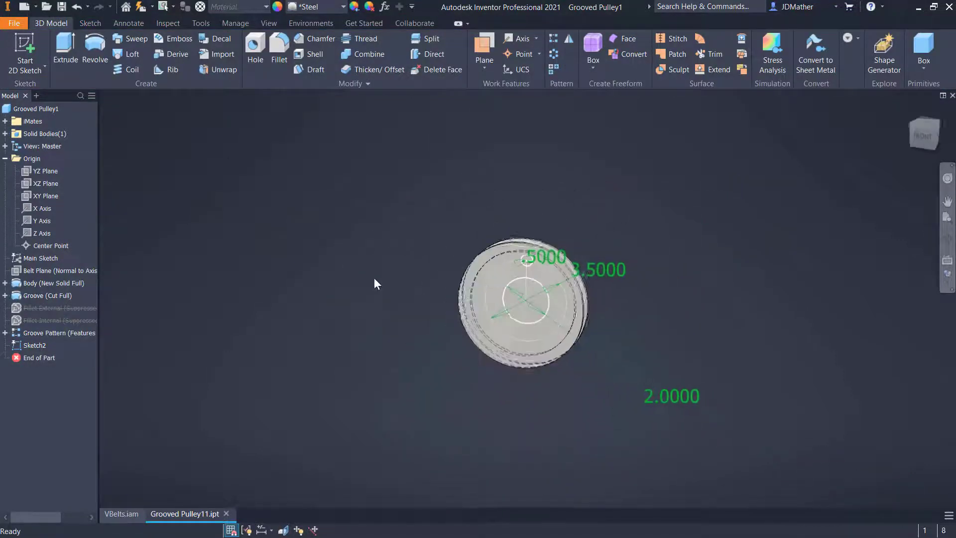
# - Cut the 2 in centre circle through all of the pulley with an extrusion to form the shaft bore
pyautogui.click(69, 50)
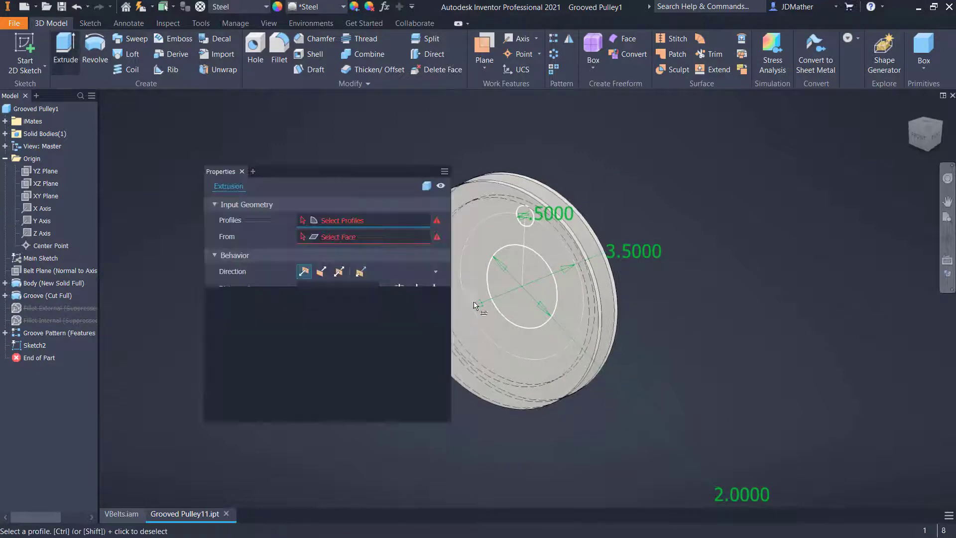
pyautogui.click(521, 306)
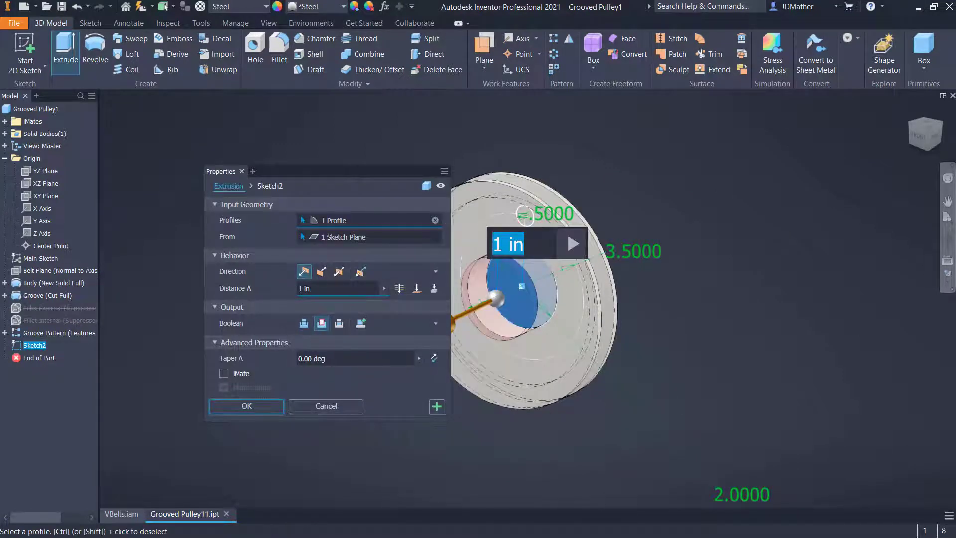
pyautogui.click(400, 288)
pyautogui.press('Return')
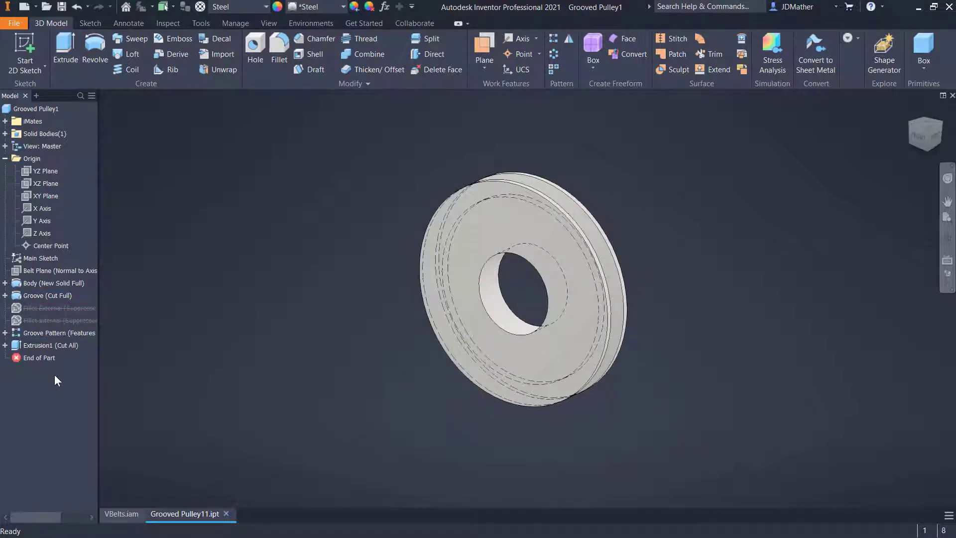
# - Reuse the bore sketch to cut its 0.5 in circle through all of the pulley with an extrusion
pyautogui.click(5, 345)
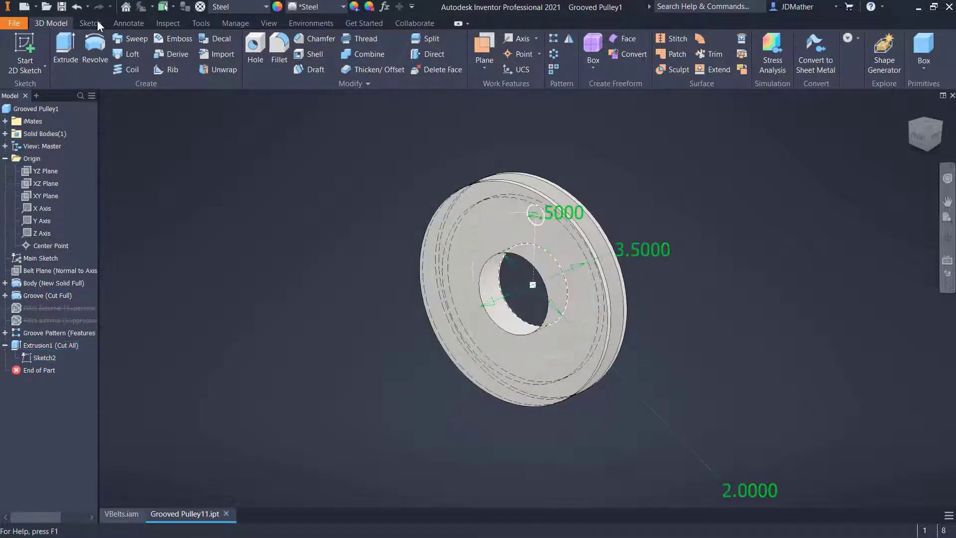
pyautogui.click(67, 44)
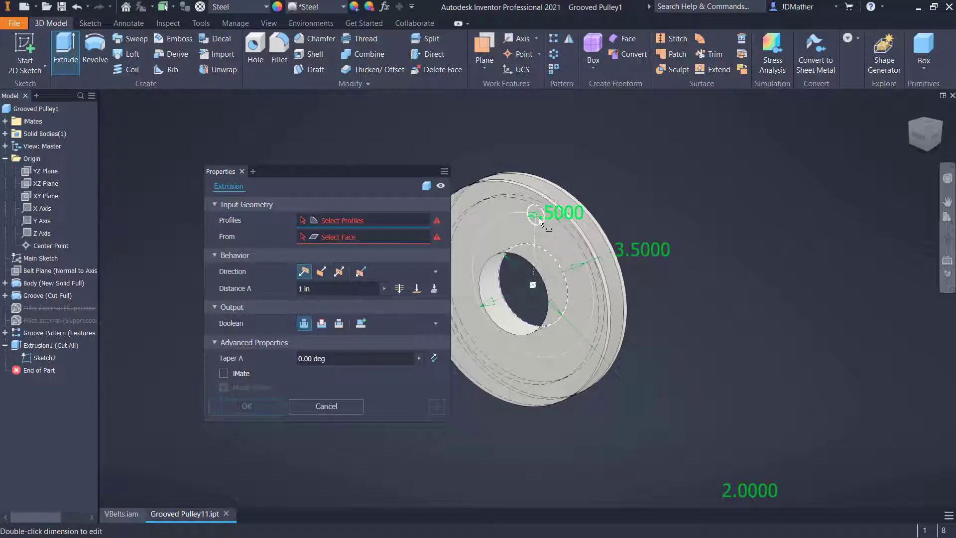
pyautogui.click(541, 228)
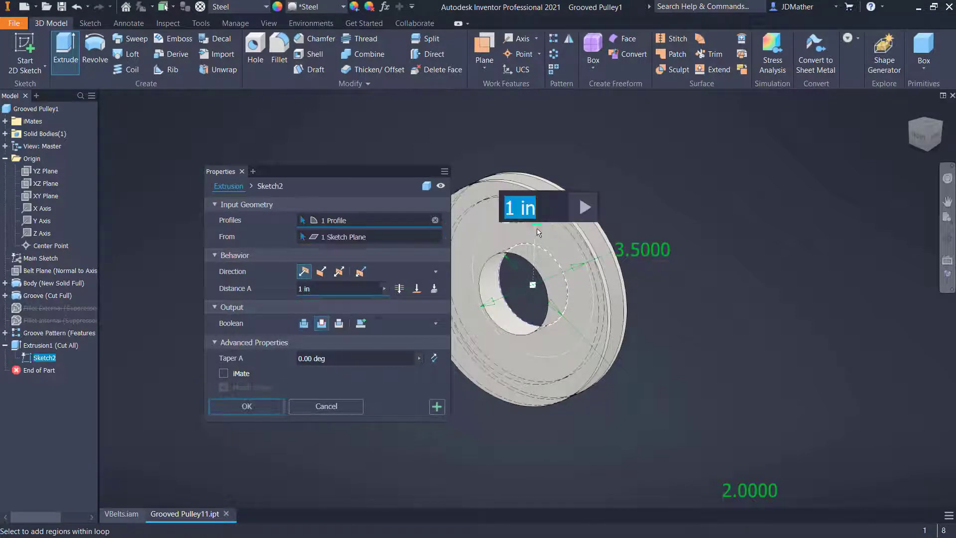
pyautogui.click(397, 290)
pyautogui.press('Return')
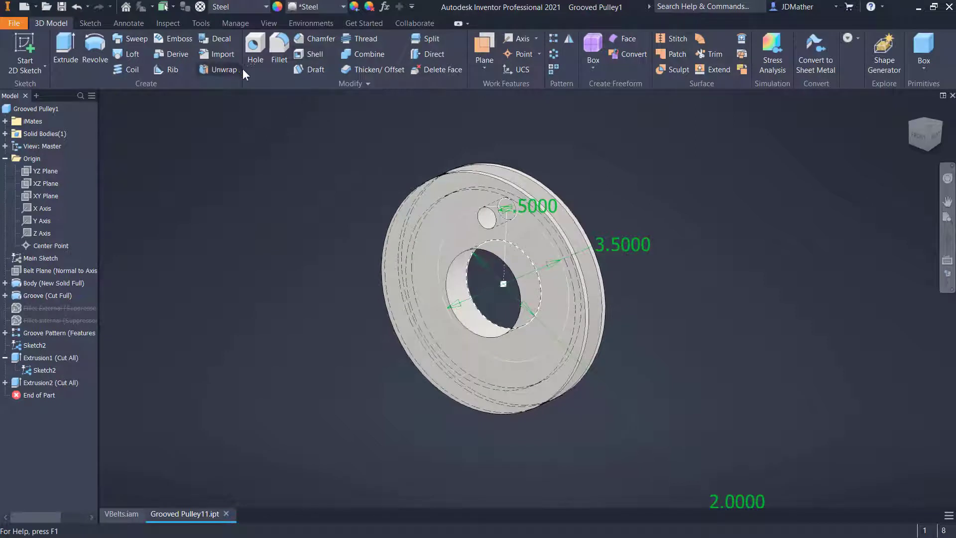
# - Circular-pattern the 0.5 in hole cut around the Z axis with 6 occurrences over 360 degrees
pyautogui.click(553, 53)
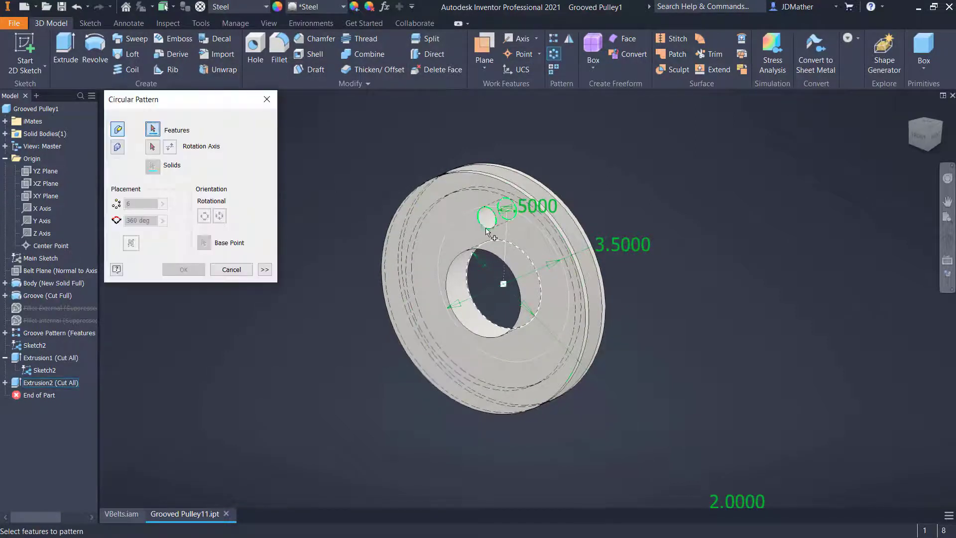
pyautogui.click(490, 227)
pyautogui.click(152, 147)
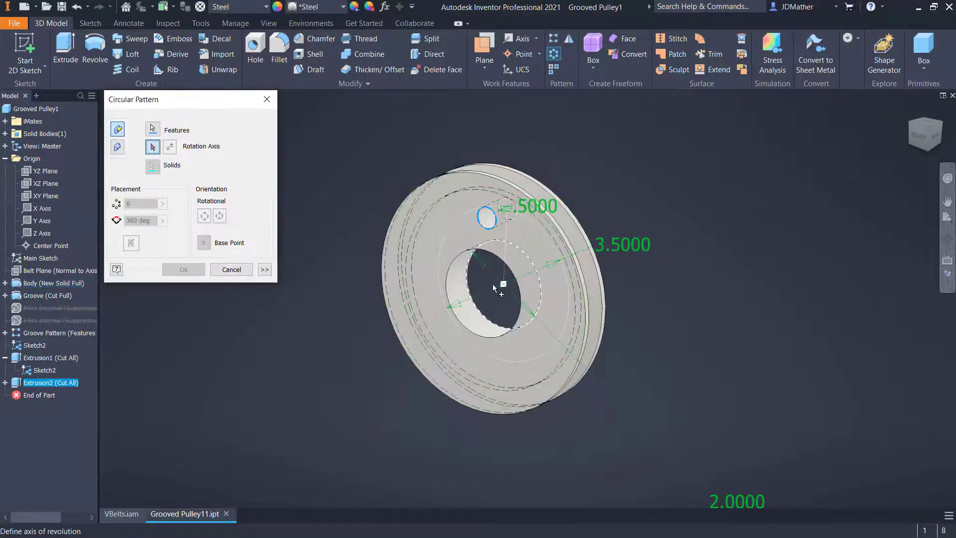
pyautogui.click(44, 233)
pyautogui.click(189, 270)
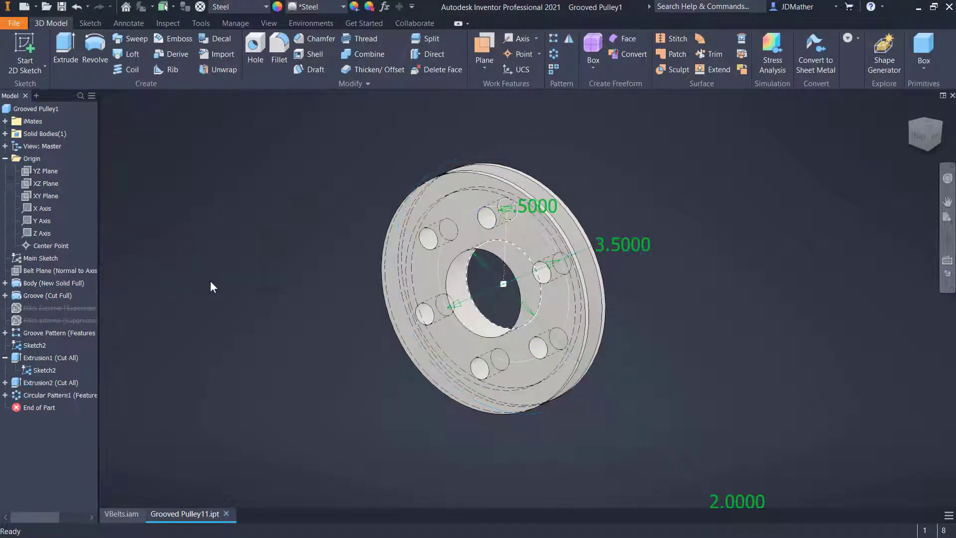
# - Hide the hole sketch and give the pulley a Violet appearance, displayed as Shaded with edges
pyautogui.moveTo(210, 281)
pyautogui.keyDown('shift'); pyautogui.mouseDown(button='middle')
pyautogui.moveTo(236, 256)
pyautogui.moveTo(204, 284)
pyautogui.mouseUp(button='middle'); pyautogui.keyUp('shift')
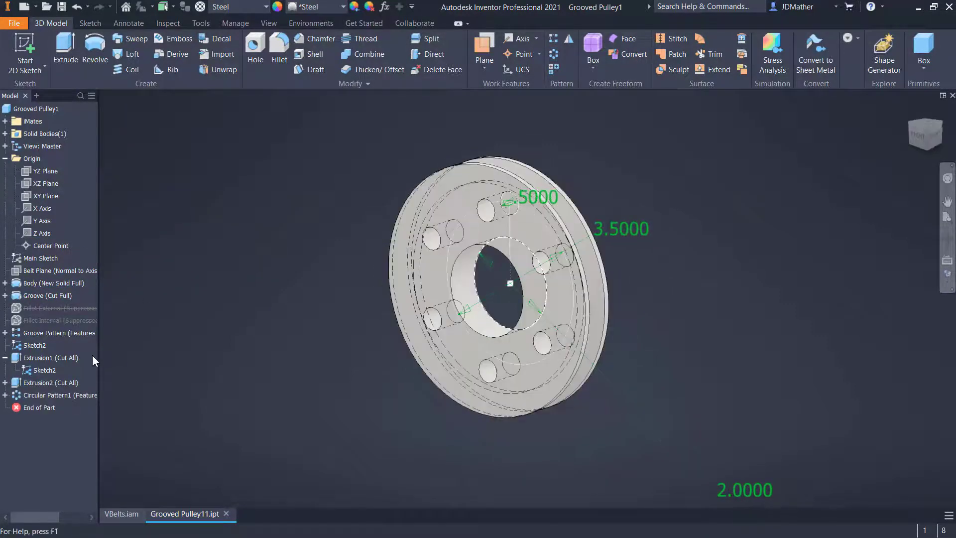
pyautogui.rightClick(42, 368)
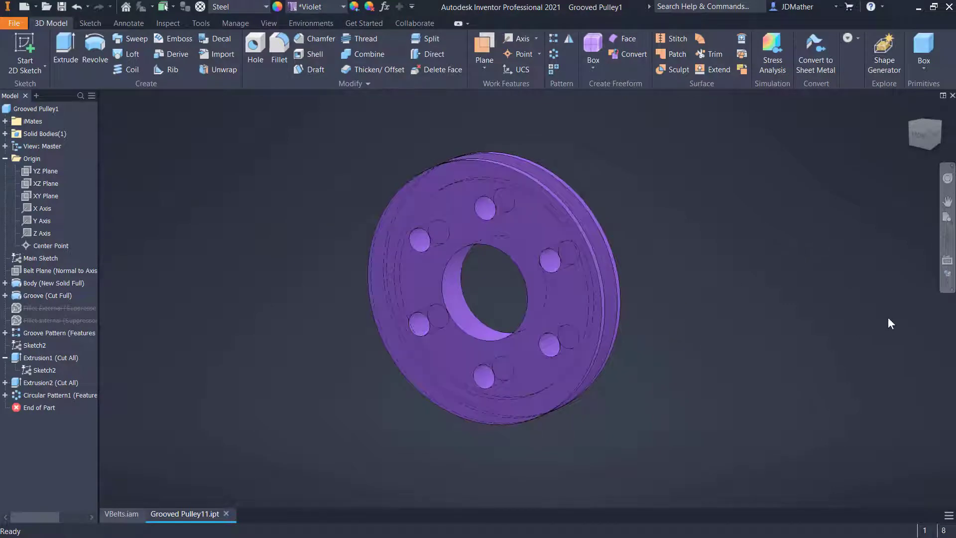
pyautogui.click(948, 277)
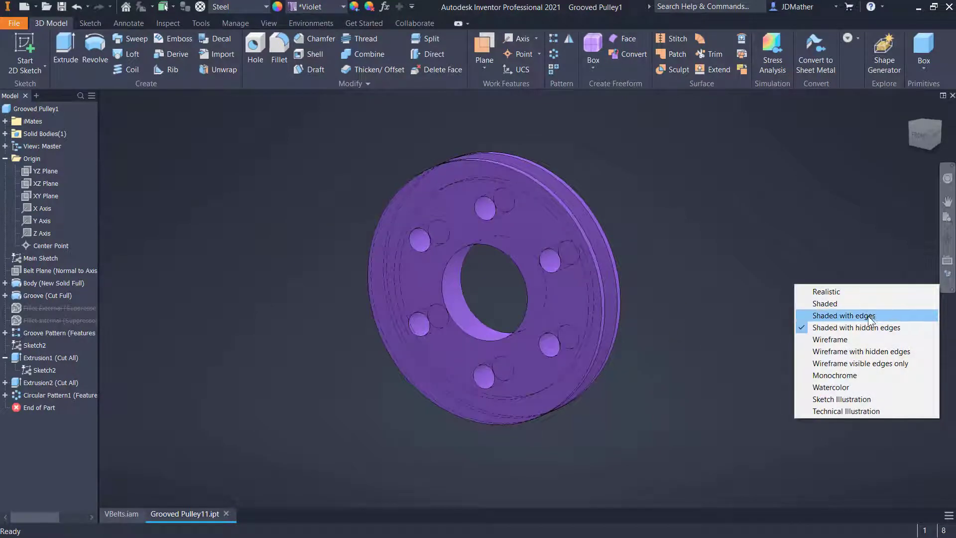
pyautogui.click(868, 316)
# - Return to the VBelts assembly, view the small pulley's holes and open the large pulley part for editing
pyautogui.click(128, 513)
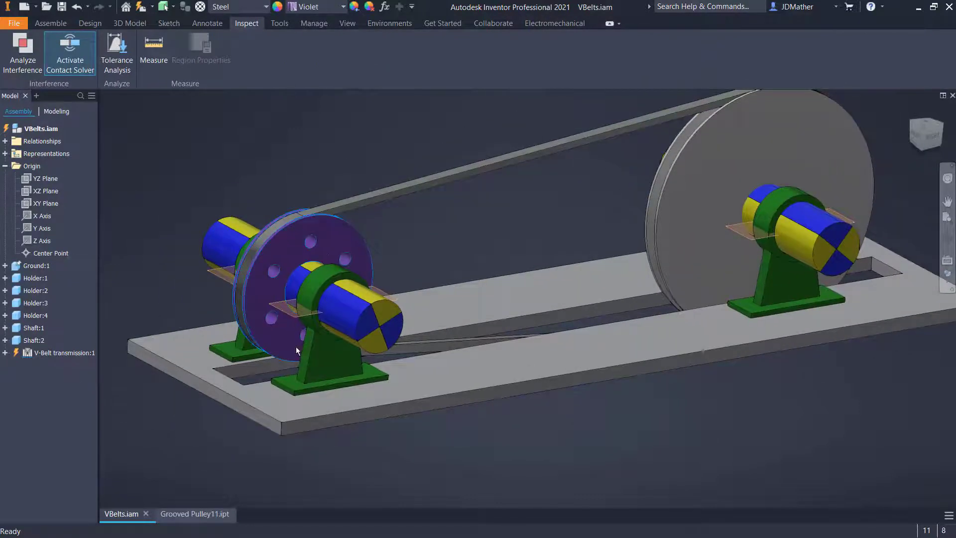
pyautogui.scroll(3, 296, 347)
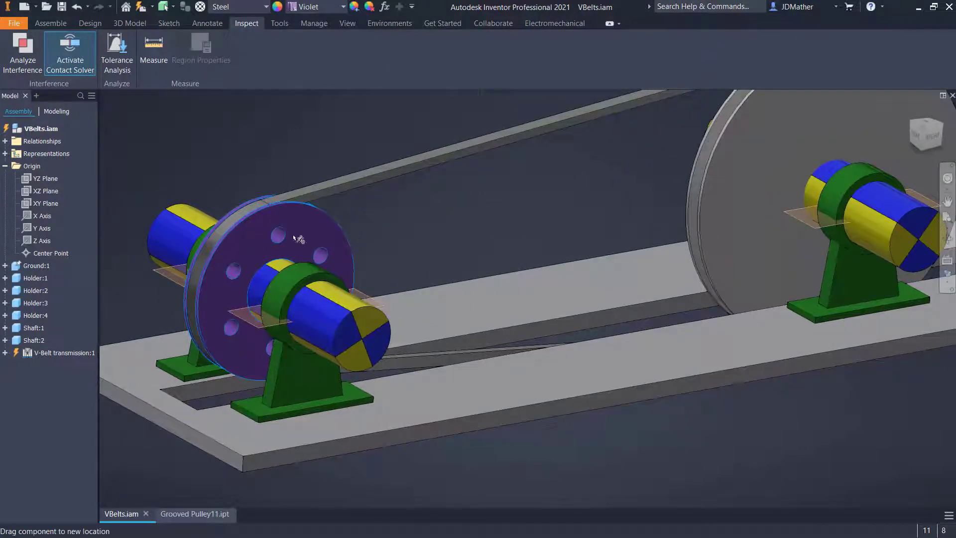
pyautogui.scroll(-3, 464, 472)
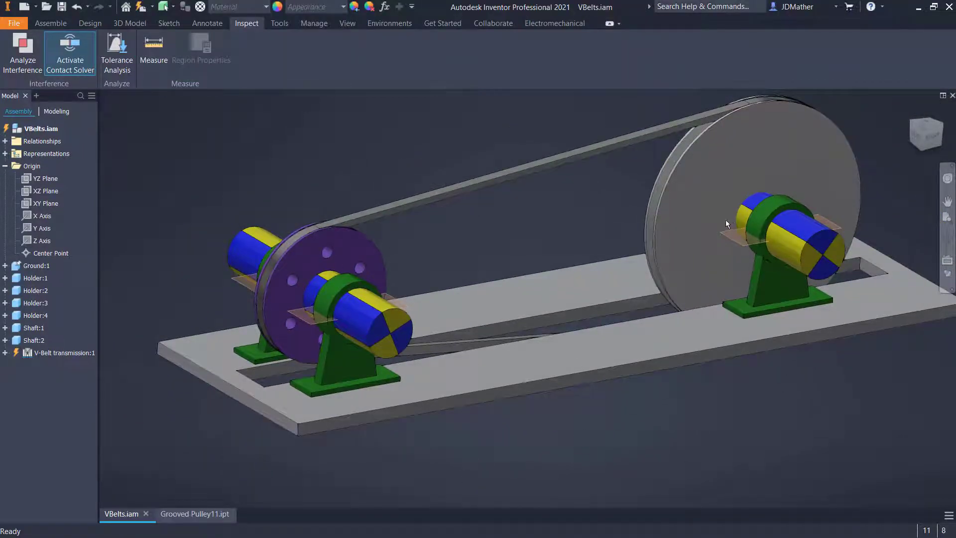
pyautogui.rightClick(695, 213)
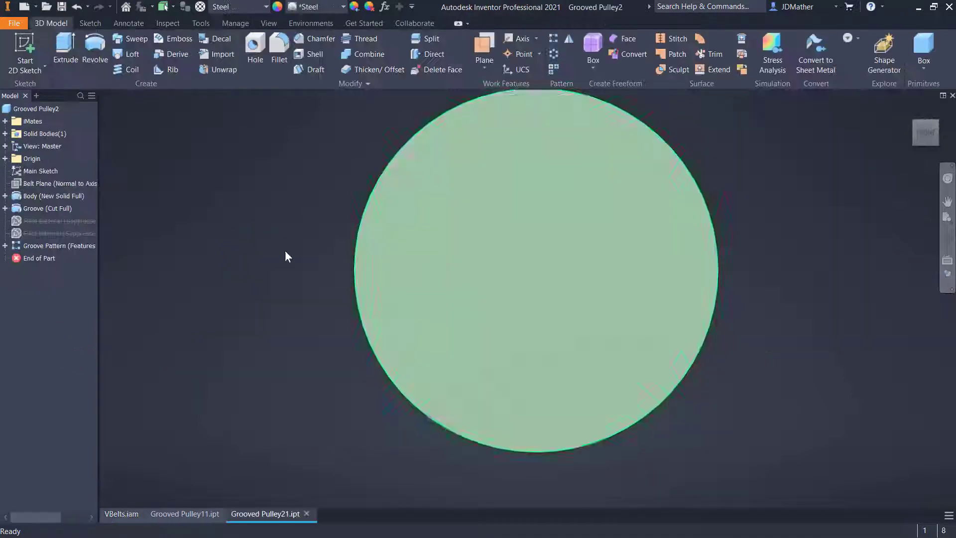
# - Start a sketch on the large pulley's XY plane and draw a 2 in diameter circle centred on the origin
pyautogui.click(5, 158)
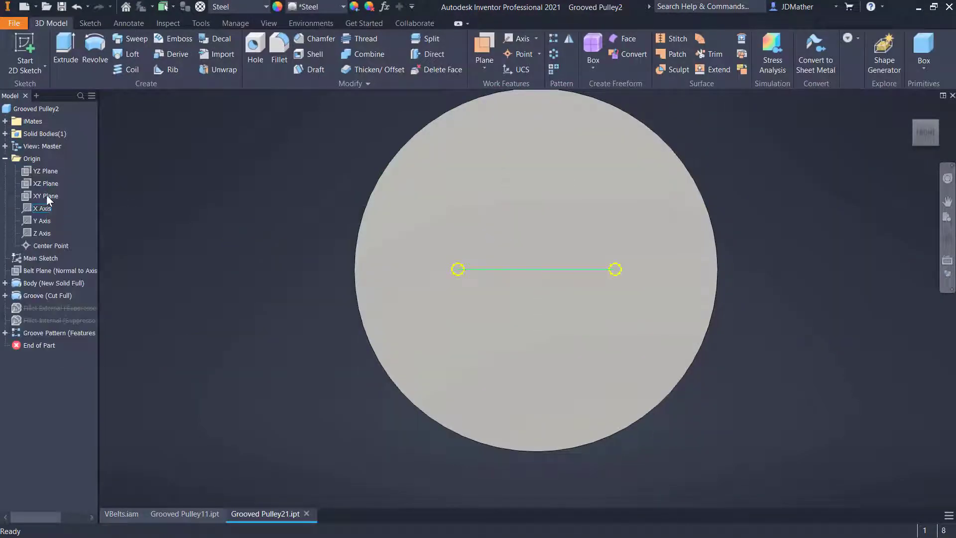
pyautogui.rightClick(47, 195)
pyautogui.click(69, 209)
pyautogui.click(92, 48)
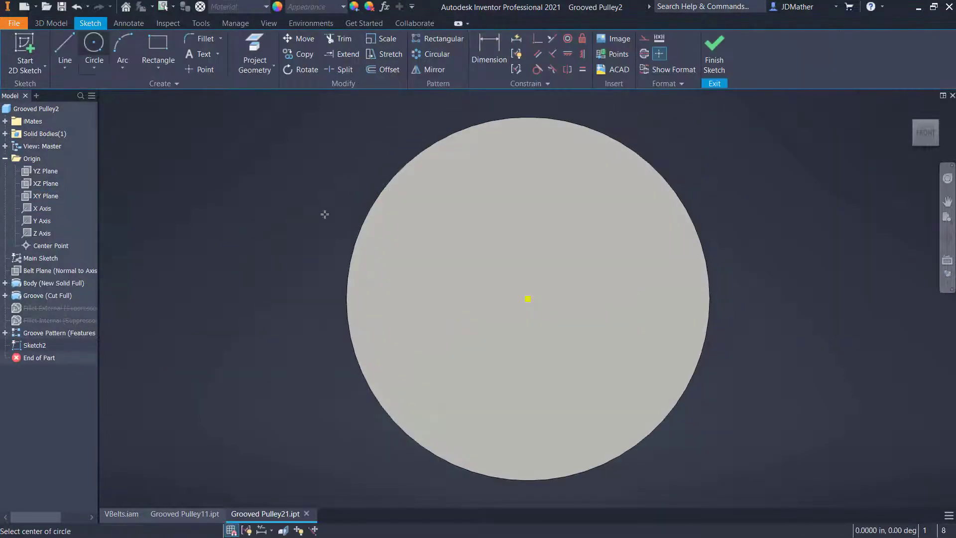
pyautogui.click(528, 298)
pyautogui.write('2')
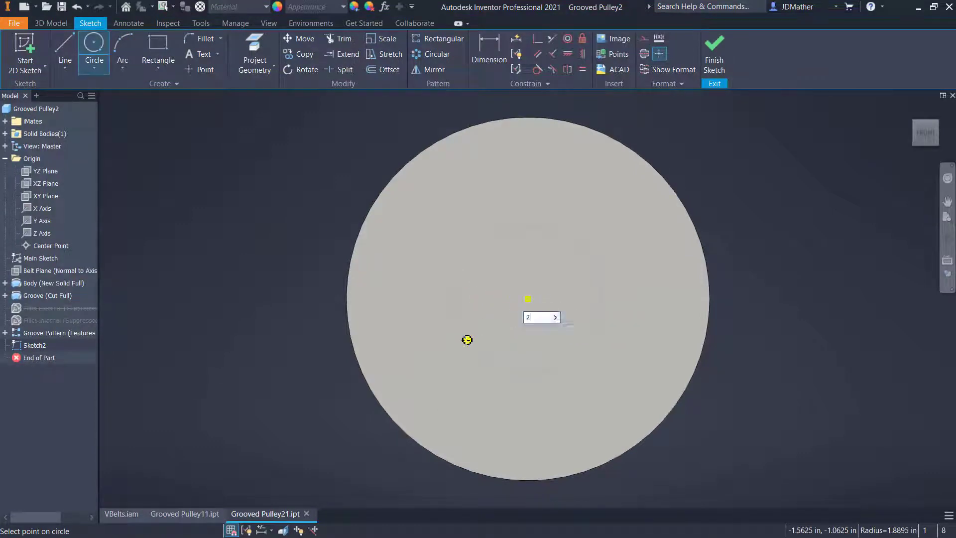
pyautogui.press('Return')
pyautogui.press('Escape')
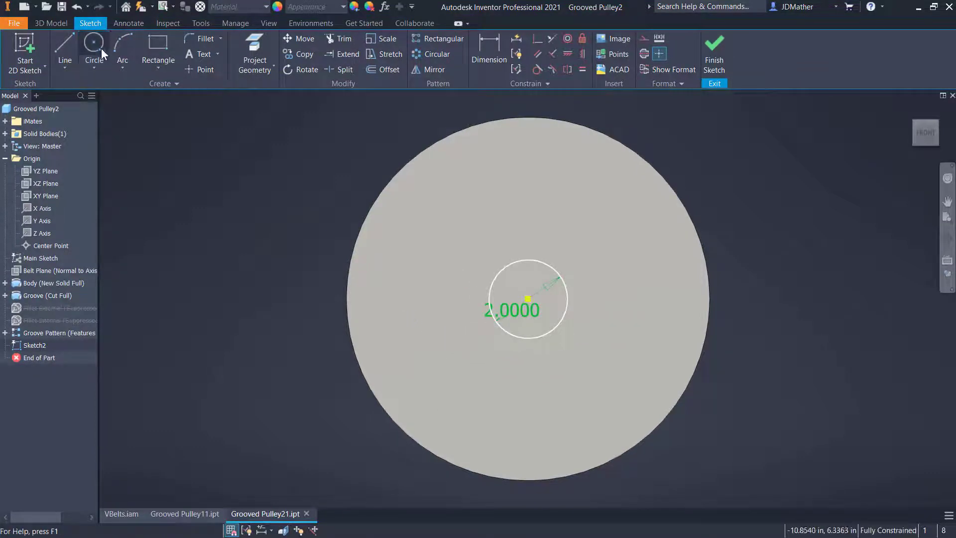
# - Draw a vertical line about 2.6 in long up from the origin and a concentric circle through its upper end
pyautogui.click(64, 48)
pyautogui.click(528, 299)
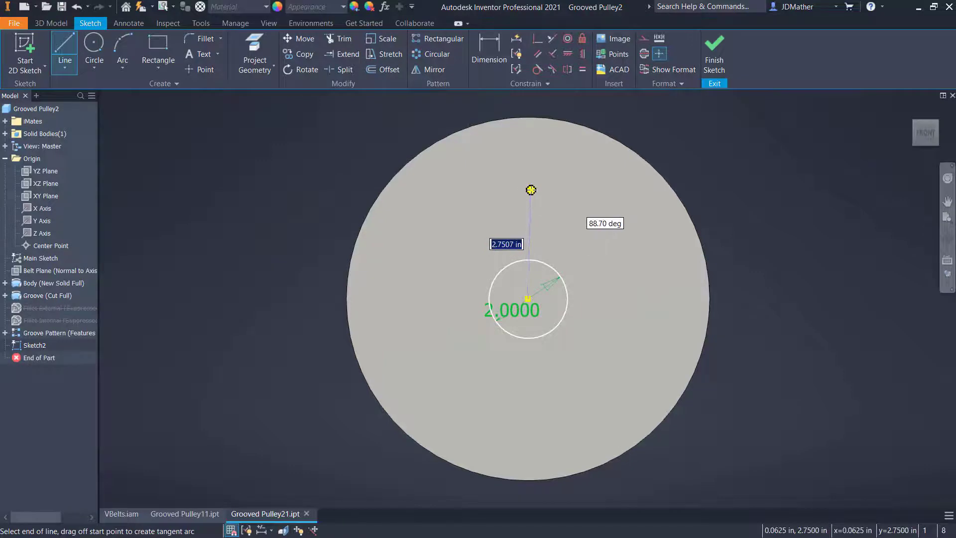
pyautogui.click(528, 196)
pyautogui.press('Escape')
pyautogui.press('c')
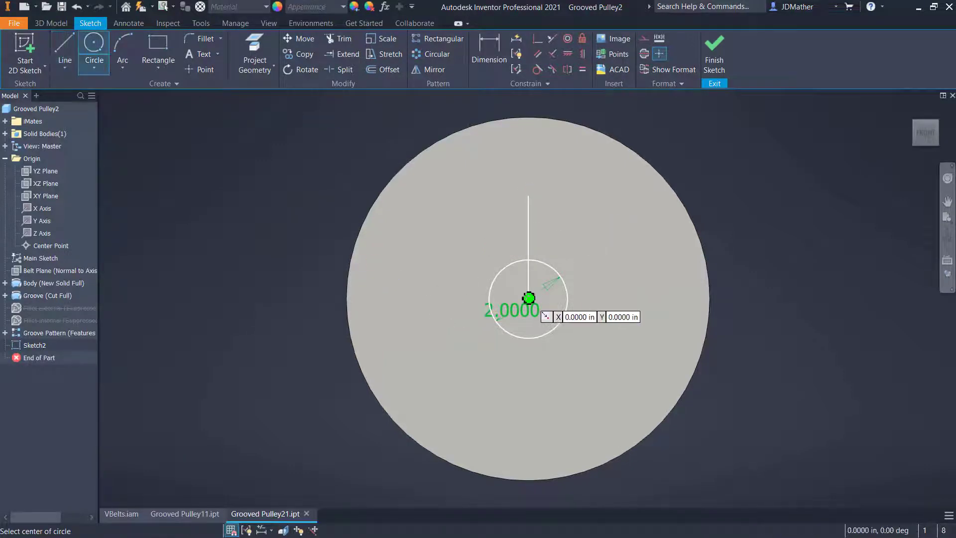
pyautogui.click(529, 298)
pyautogui.click(528, 195)
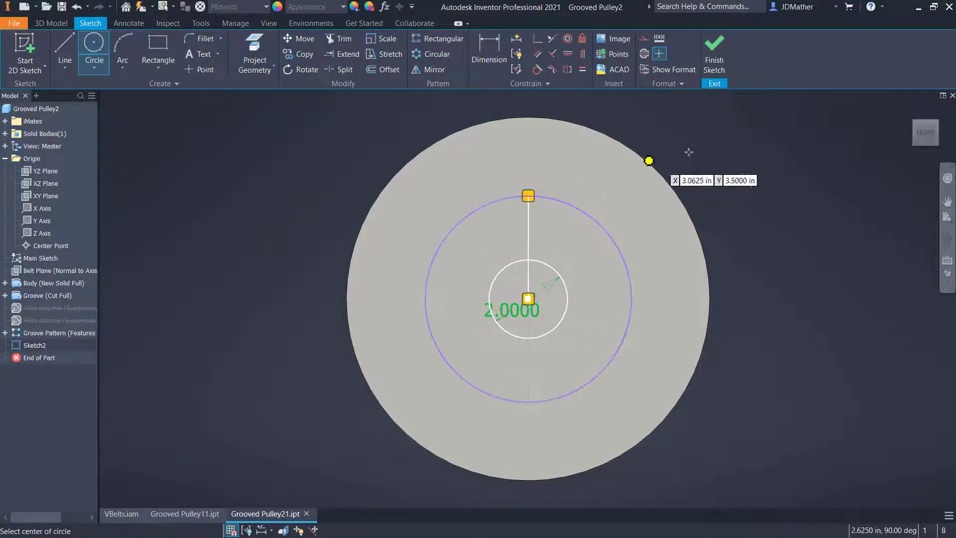
pyautogui.press('Escape')
# - Convert the vertical line and the circle through its upper end to construction geometry
pyautogui.moveTo(578, 235); pyautogui.dragTo(495, 171)
pyautogui.rightClick(756, 151)
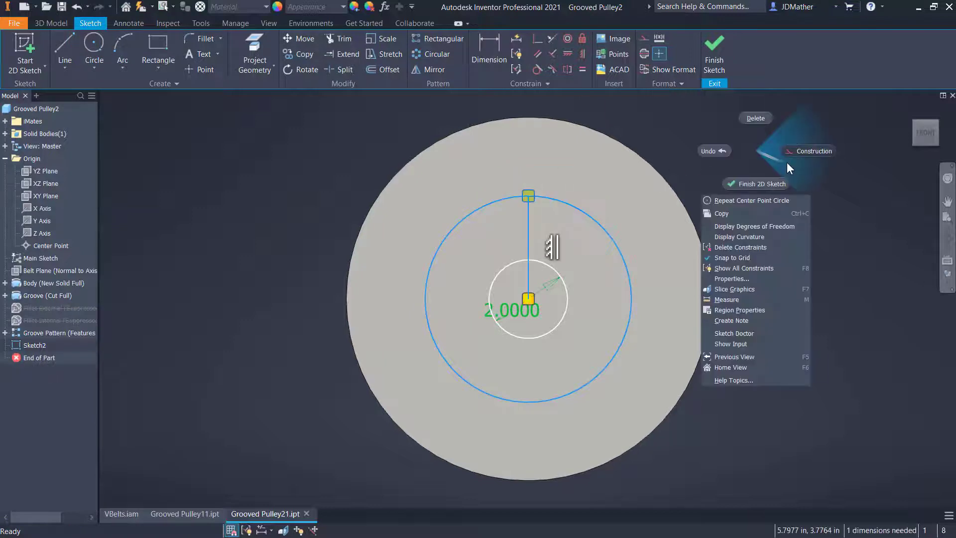
pyautogui.click(787, 163)
# - Draw a 1.5 in diameter circle centred on the upper end of the construction line
pyautogui.press('c')
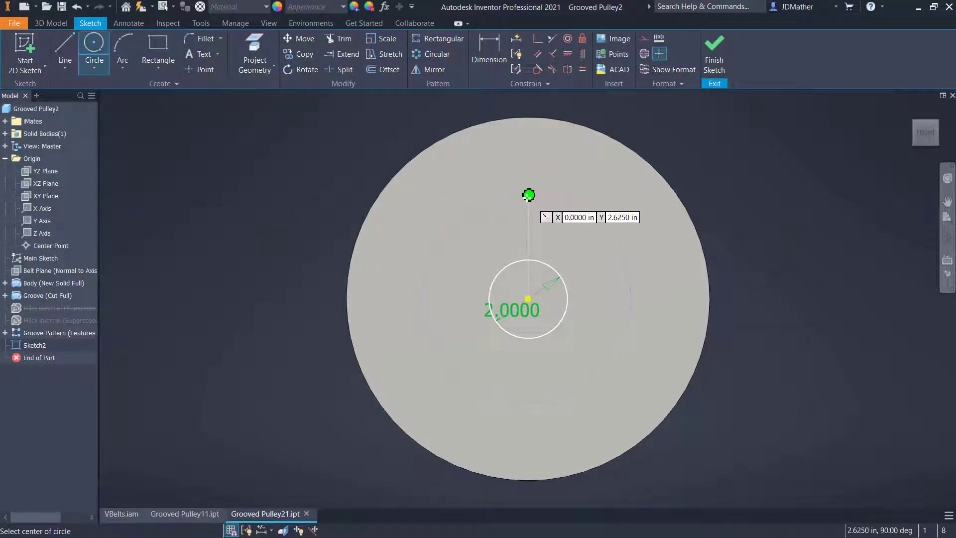
pyautogui.click(528, 195)
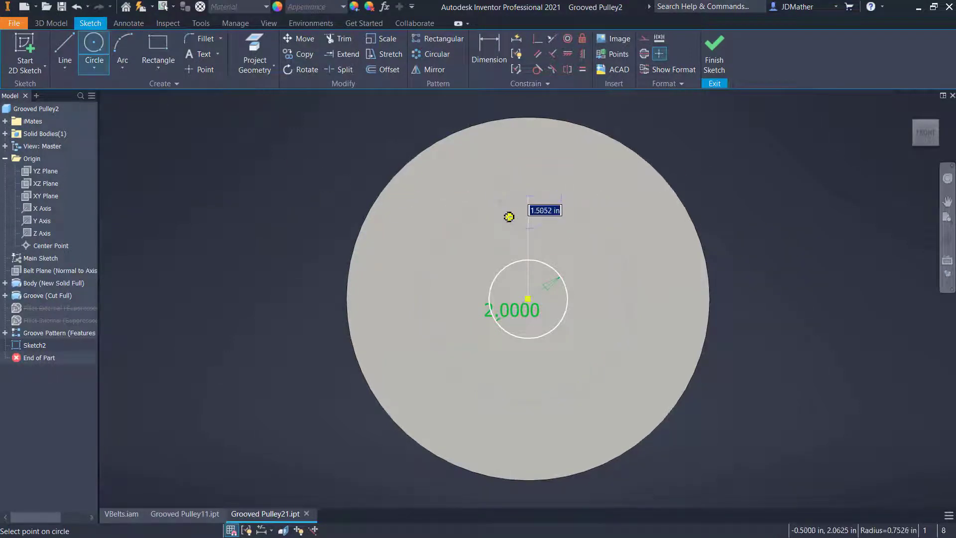
pyautogui.write('1.5')
pyautogui.press('Return')
# - Dimension the construction circle's diameter at 5 in
pyautogui.click(473, 55)
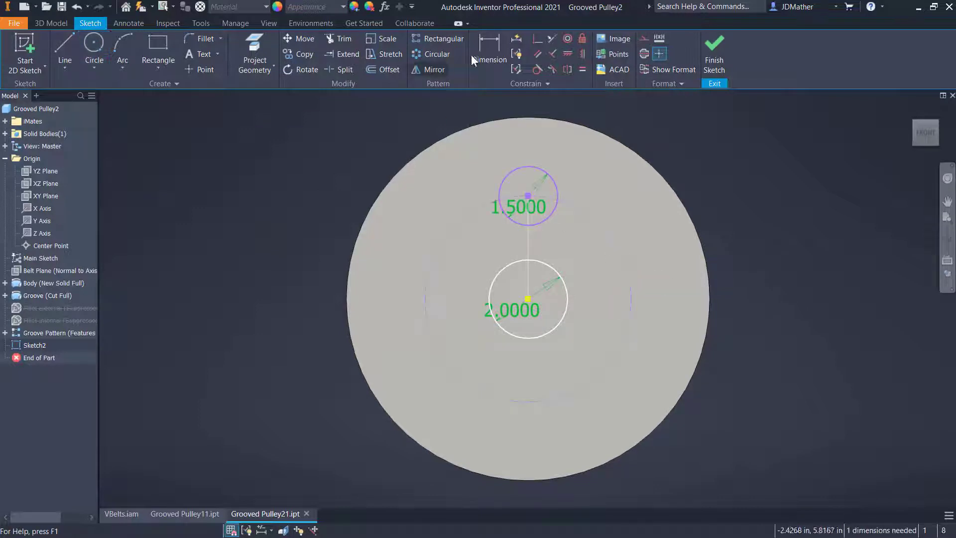
pyautogui.click(618, 247)
pyautogui.click(713, 193)
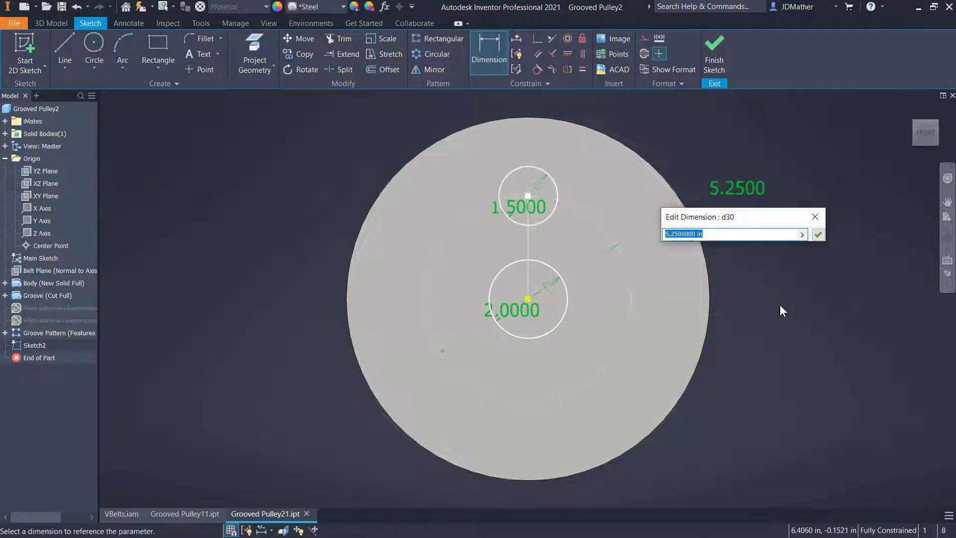
pyautogui.write('5')
pyautogui.press('Return')
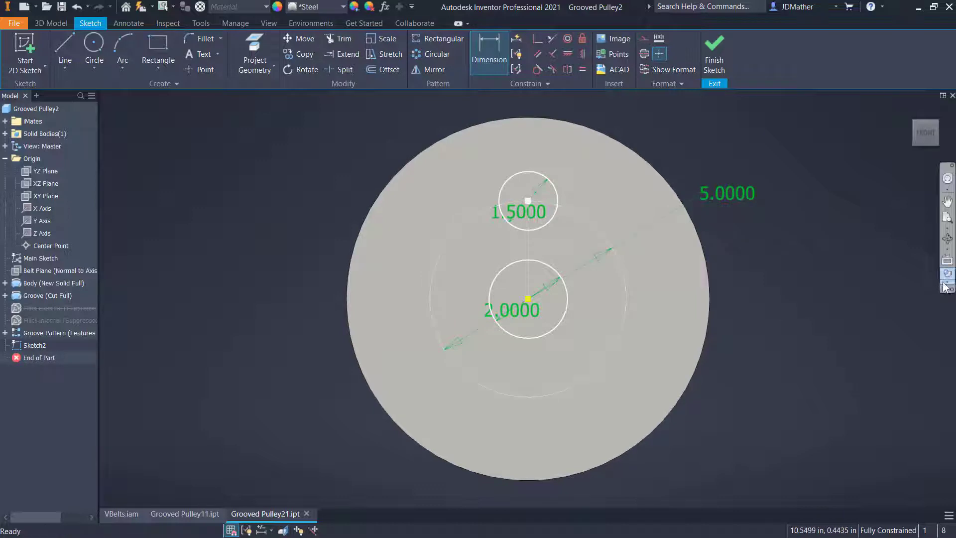
# - Display the pulley as Shaded with hidden edges and set the construction circle's diameter to 5.125 in
pyautogui.click(946, 287)
pyautogui.click(845, 327)
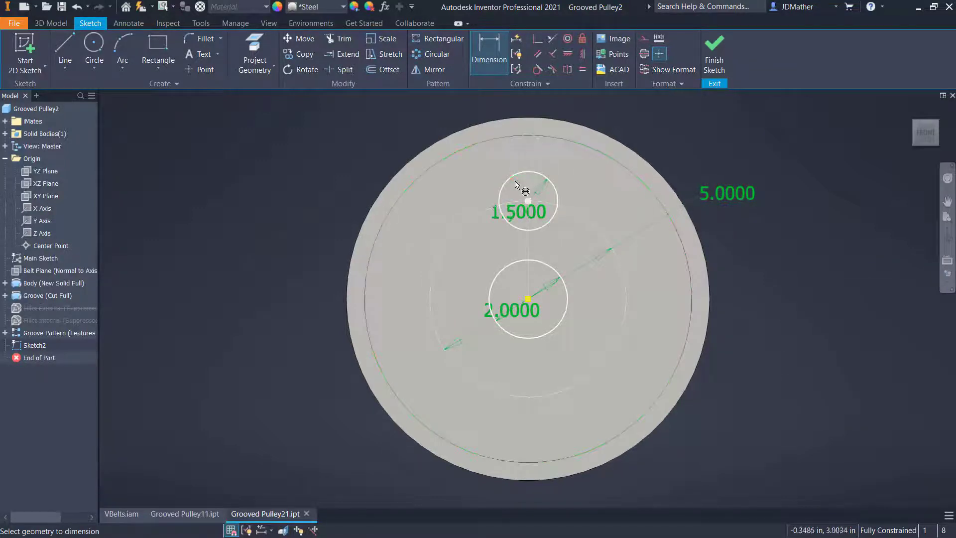
pyautogui.click(728, 199)
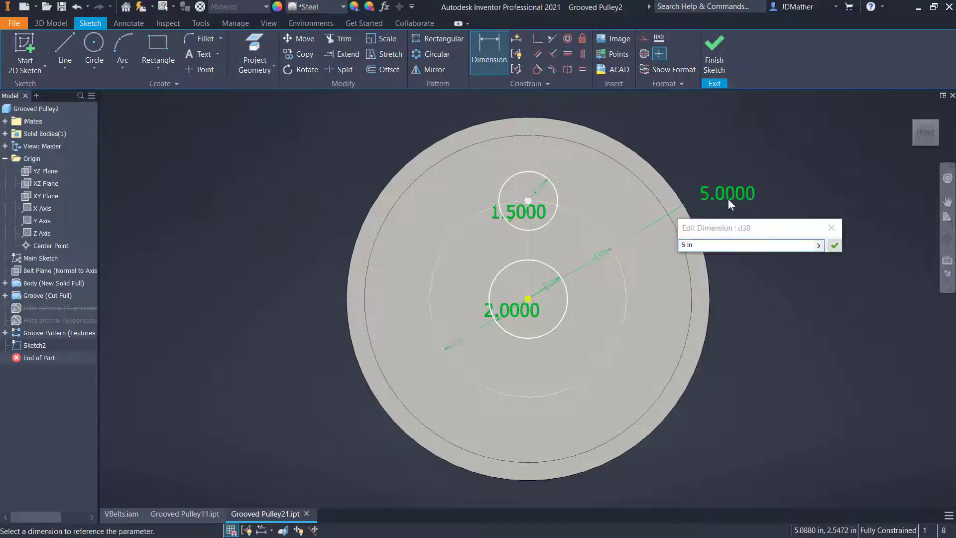
pyautogui.write('5.125')
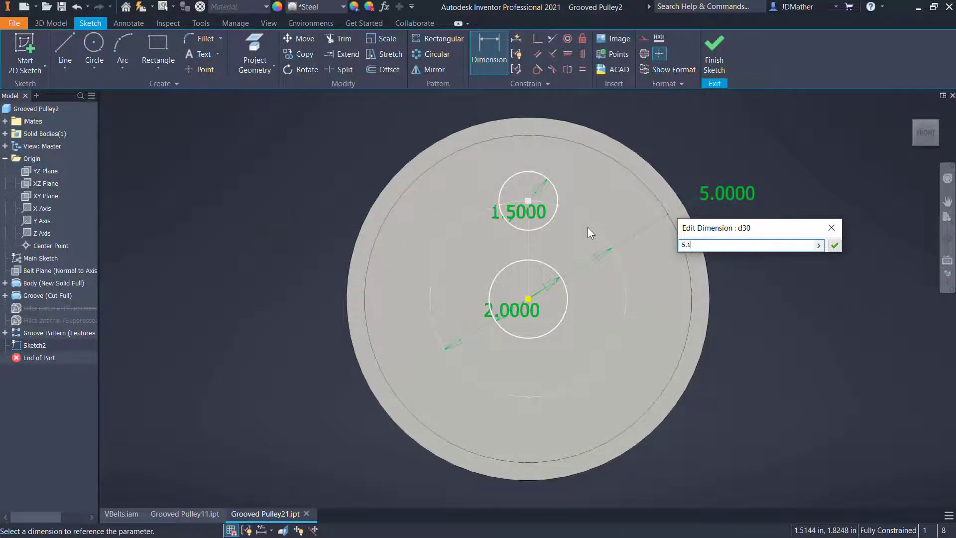
pyautogui.press('Return')
# - Finish the sketch and switch the display to Shaded with edges in the home view
pyautogui.click(945, 288)
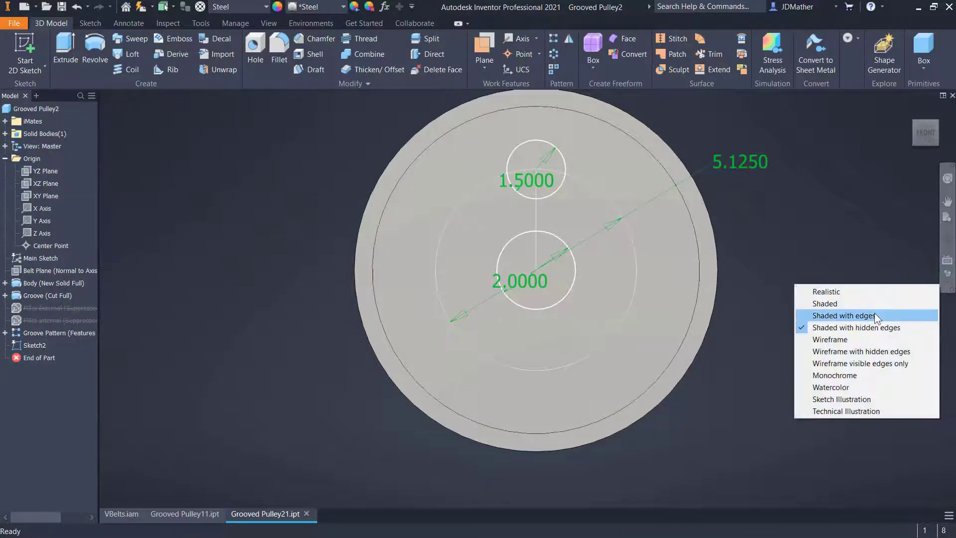
pyautogui.click(874, 313)
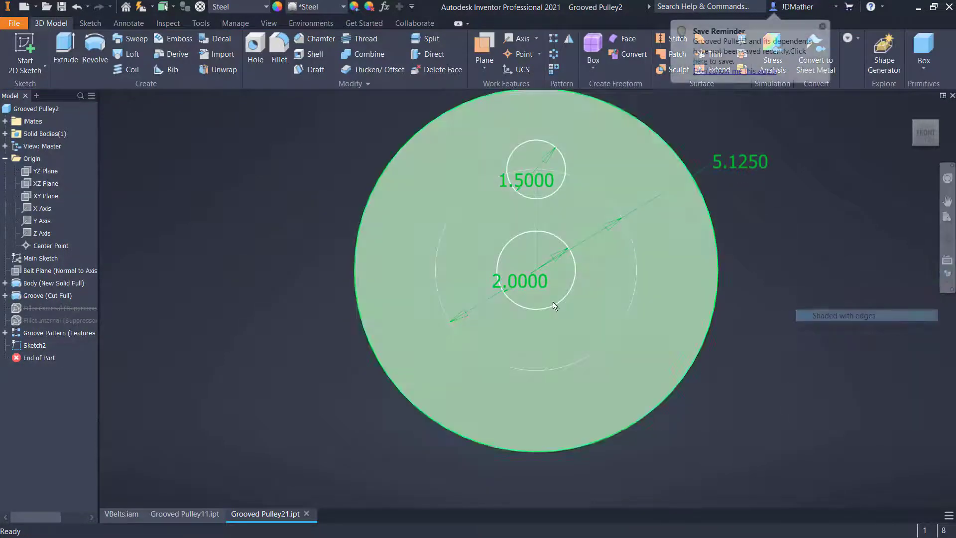
pyautogui.press('F6')
# - Cut the 2 in centre circle through all of the large pulley with an extrusion to form its shaft bore
pyautogui.press('e')
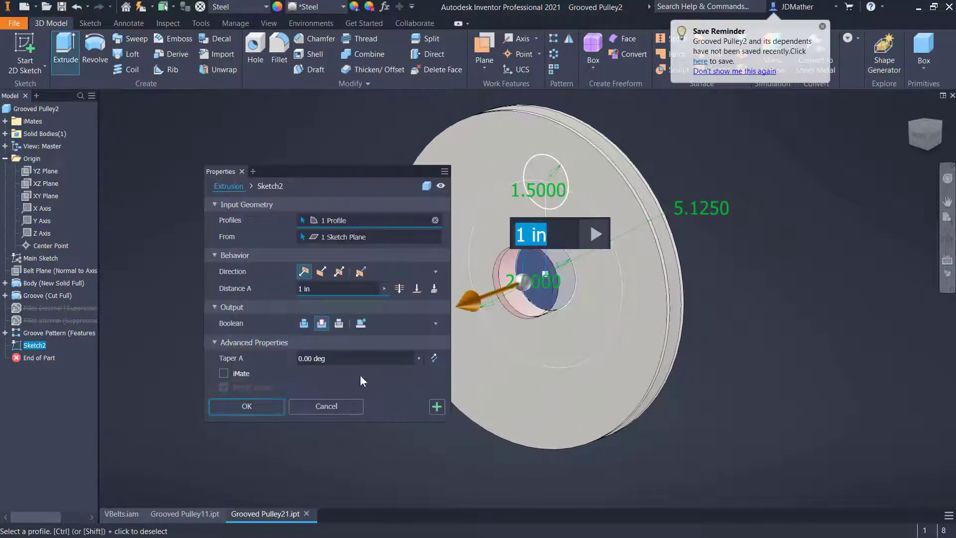
pyautogui.click(397, 289)
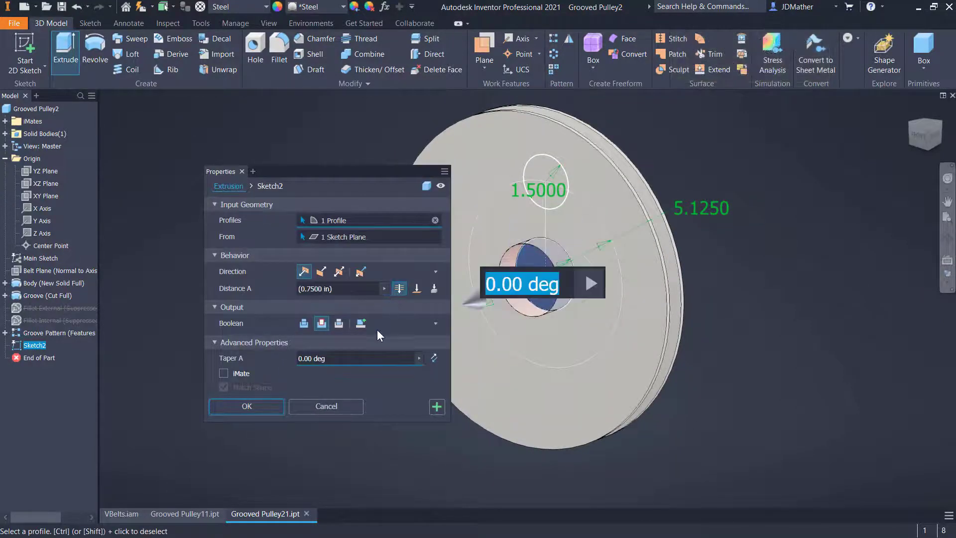
pyautogui.click(247, 406)
# - Cut the 1.5 in circle through all of the large pulley with a second extrusion from the same sketch
pyautogui.click(5, 345)
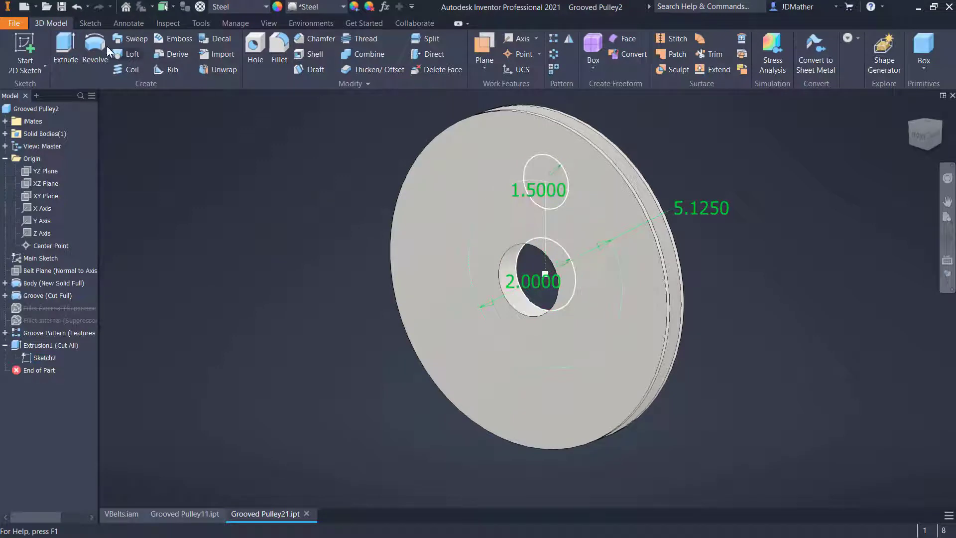
pyautogui.click(73, 47)
pyautogui.click(543, 170)
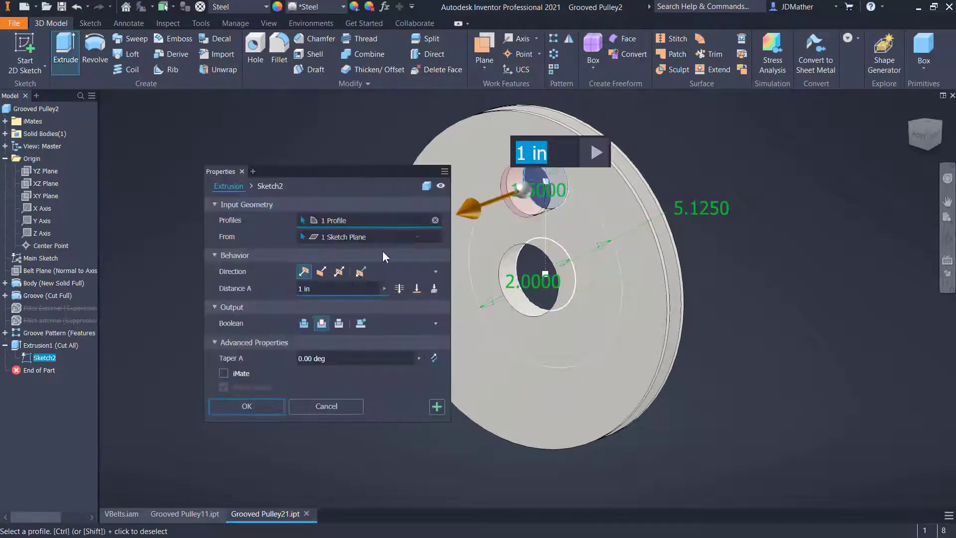
pyautogui.click(398, 289)
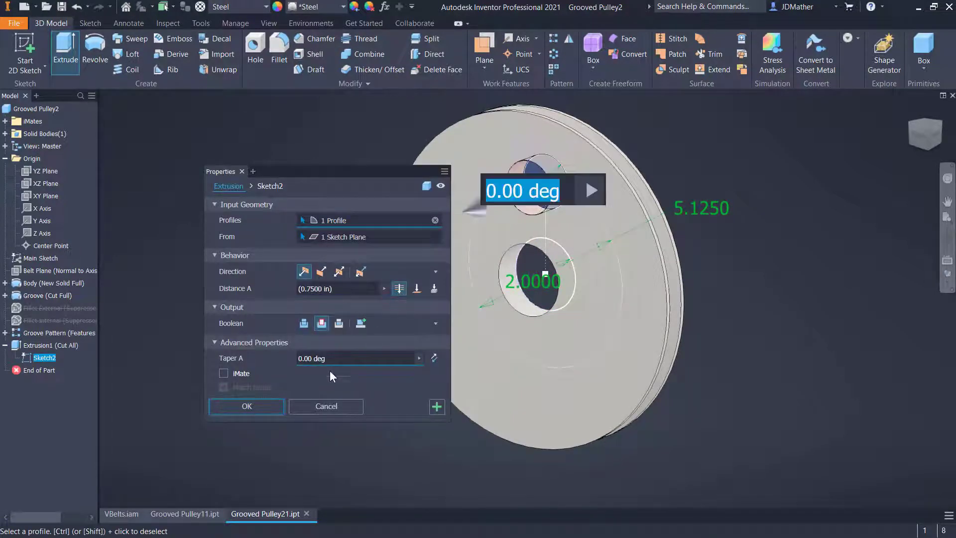
pyautogui.click(246, 406)
# - Create a circular pattern of the 1.5 in hole about the Z axis with 6 occurrences over 360 deg
pyautogui.click(553, 54)
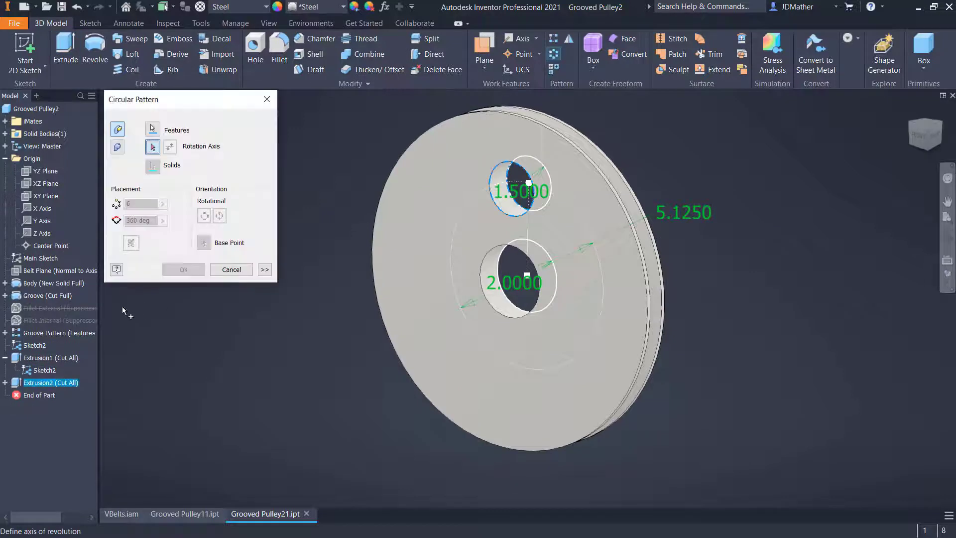
pyautogui.click(47, 233)
pyautogui.click(183, 269)
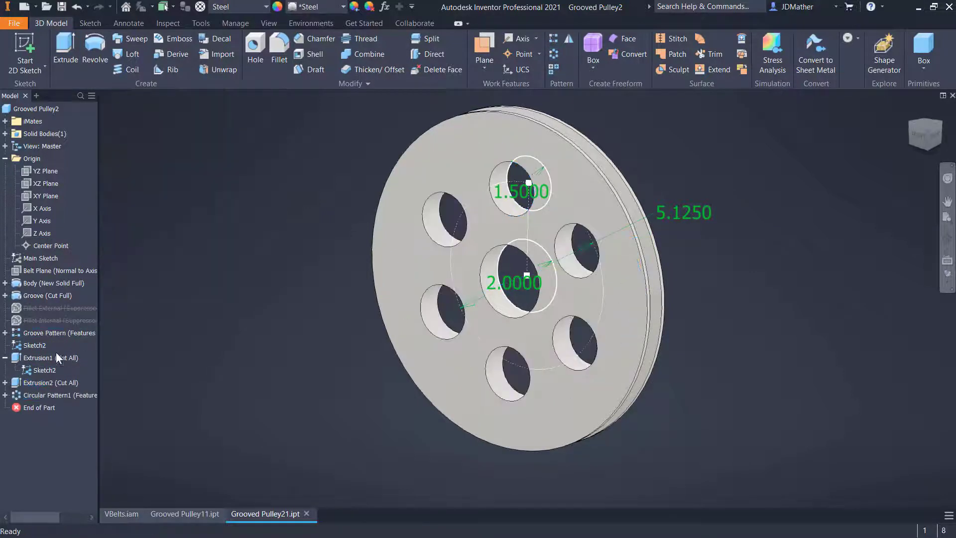
# - Hide the hole sketch and give the large pulley a magenta appearance
pyautogui.rightClick(44, 371)
pyautogui.click(54, 454)
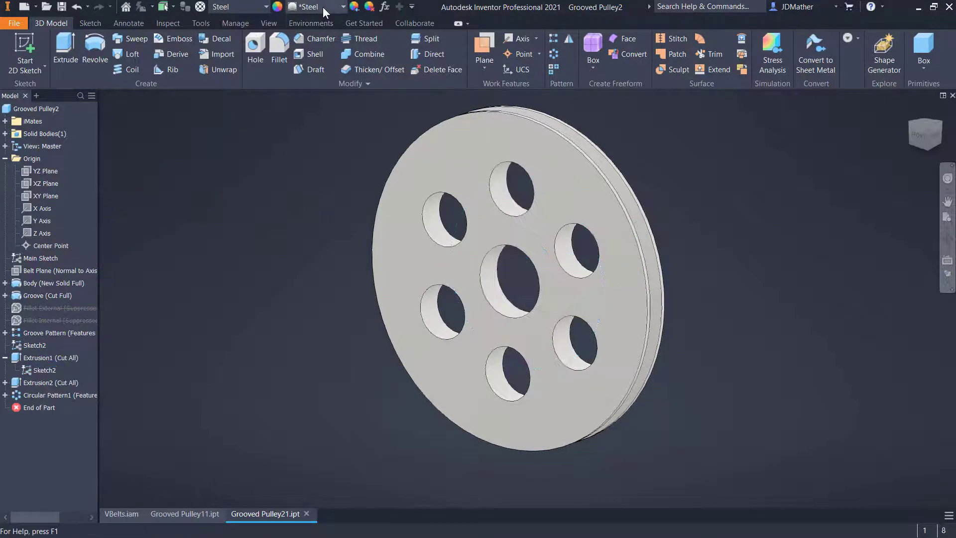
pyautogui.click(322, 7)
pyautogui.scroll(-5, 260, 244)
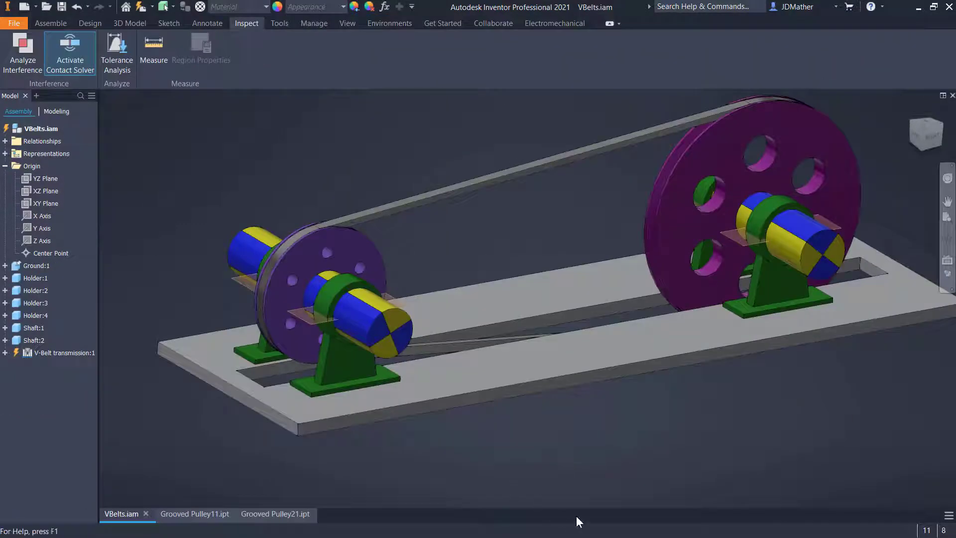
# - Make the V-Belt transmission subassembly flexible in the VBelts assembly
pyautogui.scroll(1, 615, 438)
pyautogui.moveTo(686, 298); pyautogui.dragTo(686, 298)
pyautogui.click(615, 391)
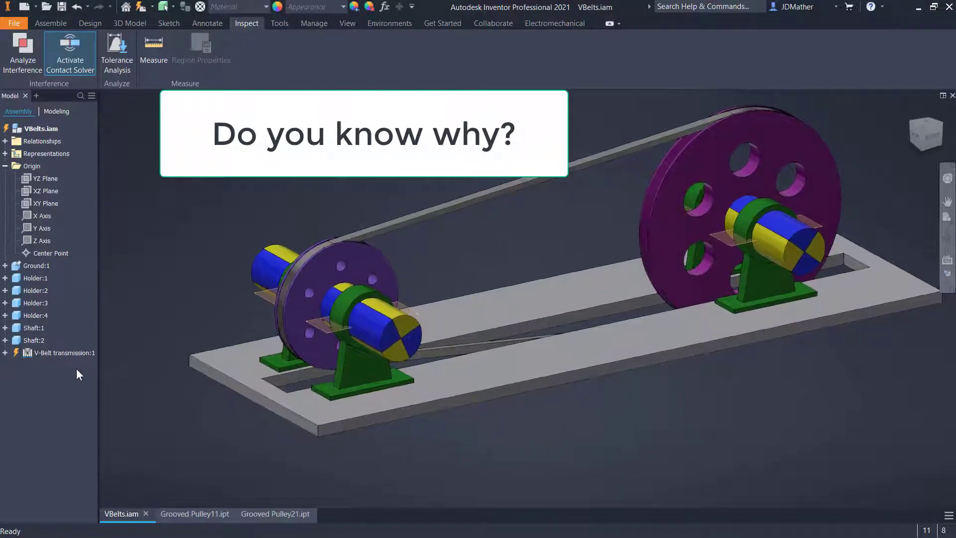
pyautogui.rightClick(38, 354)
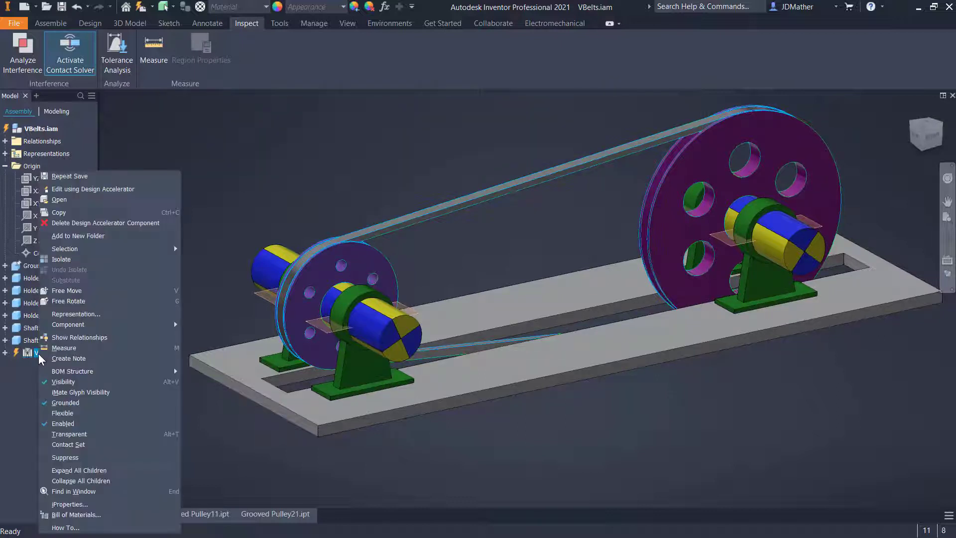
pyautogui.click(65, 413)
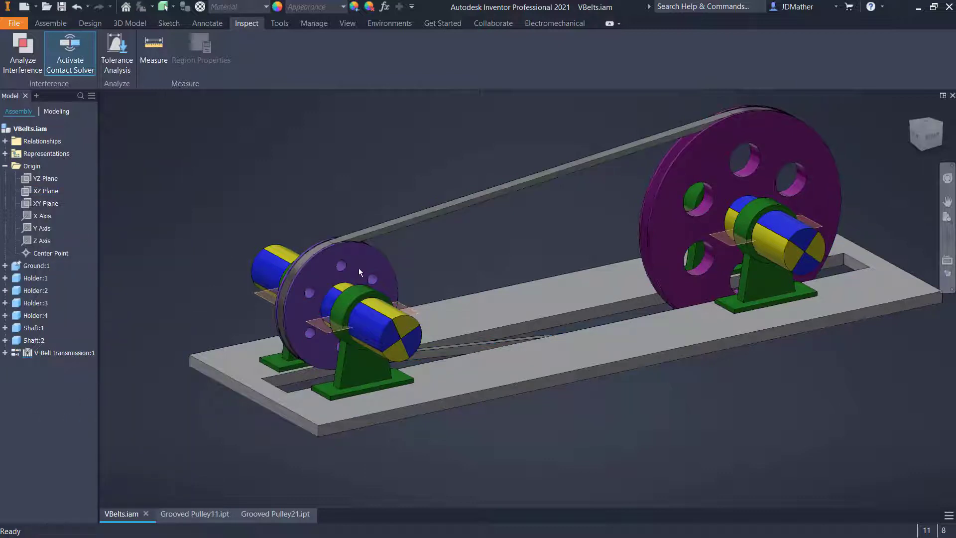
# - Rotate the small pulley and its shaft to check how they move relative to each other
pyautogui.moveTo(359, 268); pyautogui.dragTo(482, 264)
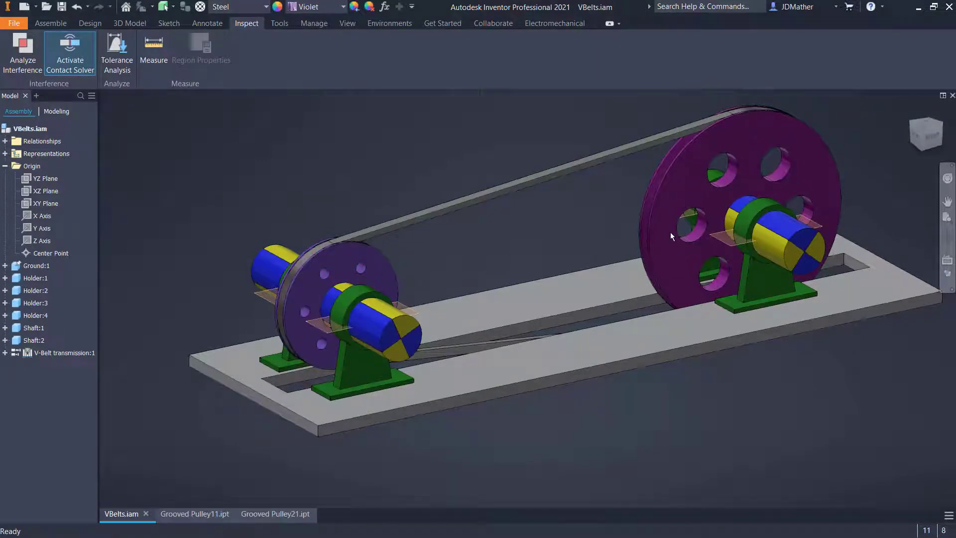
pyautogui.moveTo(376, 273); pyautogui.dragTo(329, 346)
pyautogui.moveTo(405, 342); pyautogui.dragTo(343, 384)
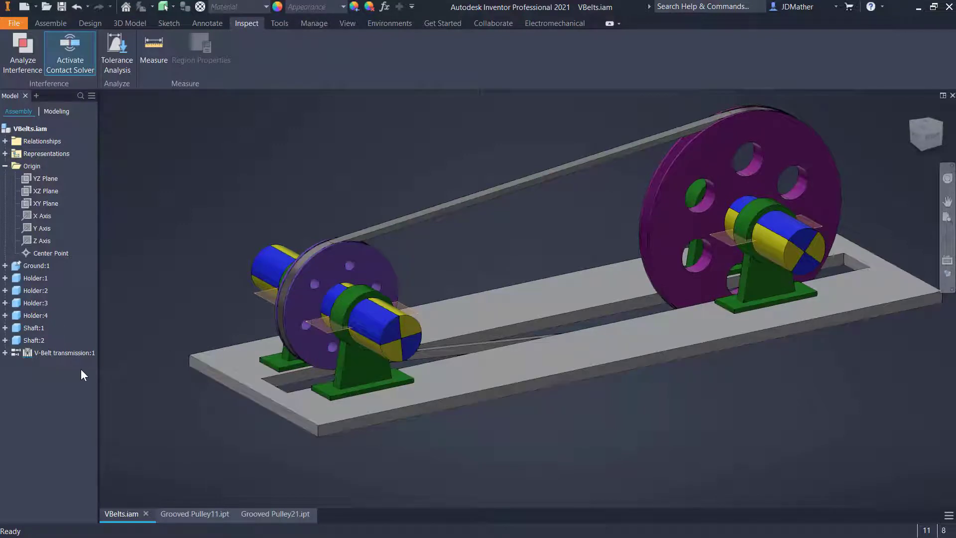
# - Apply a flush constraint with 0 in offset between the YZ planes of Shaft:1 and Grooved Pulley1
pyautogui.click(5, 352)
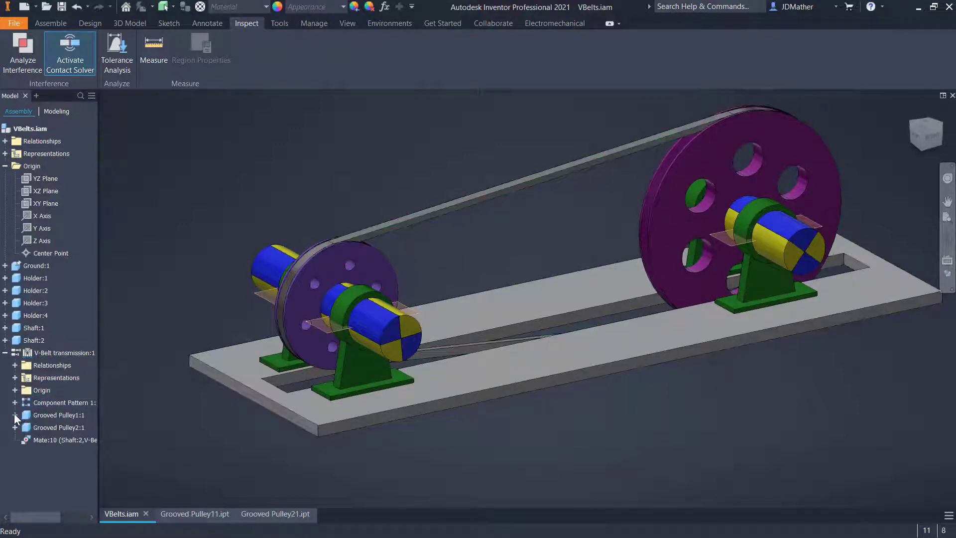
pyautogui.click(311, 290)
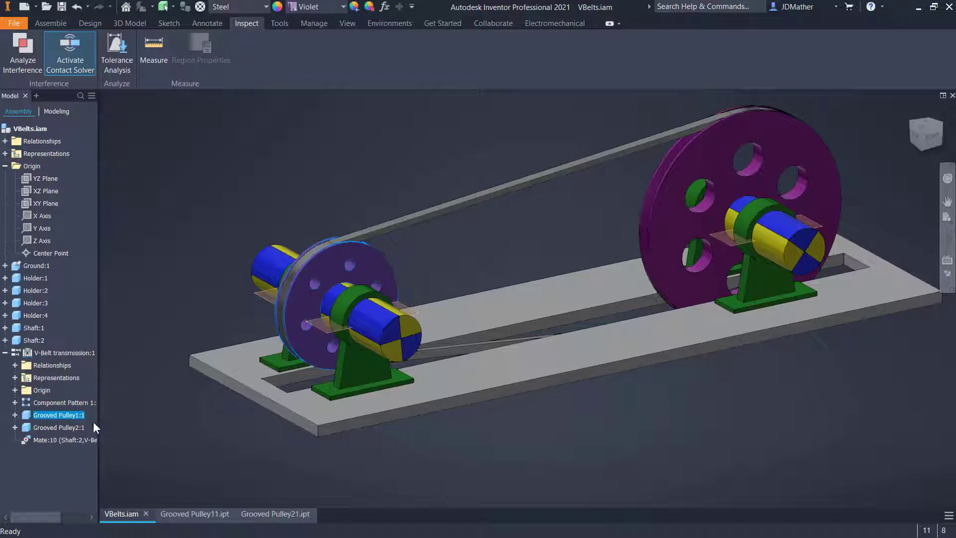
pyautogui.click(15, 415)
pyautogui.click(26, 402)
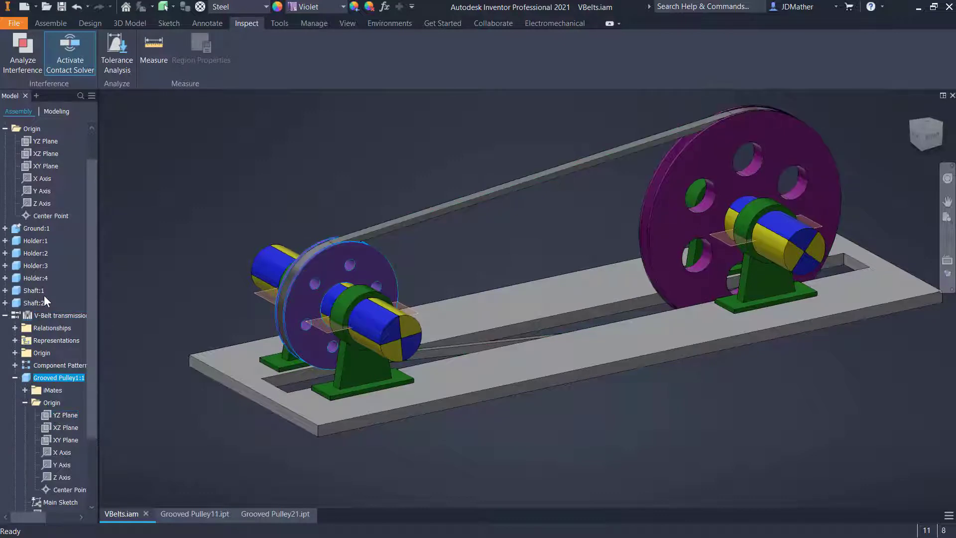
pyautogui.click(5, 290)
pyautogui.click(15, 303)
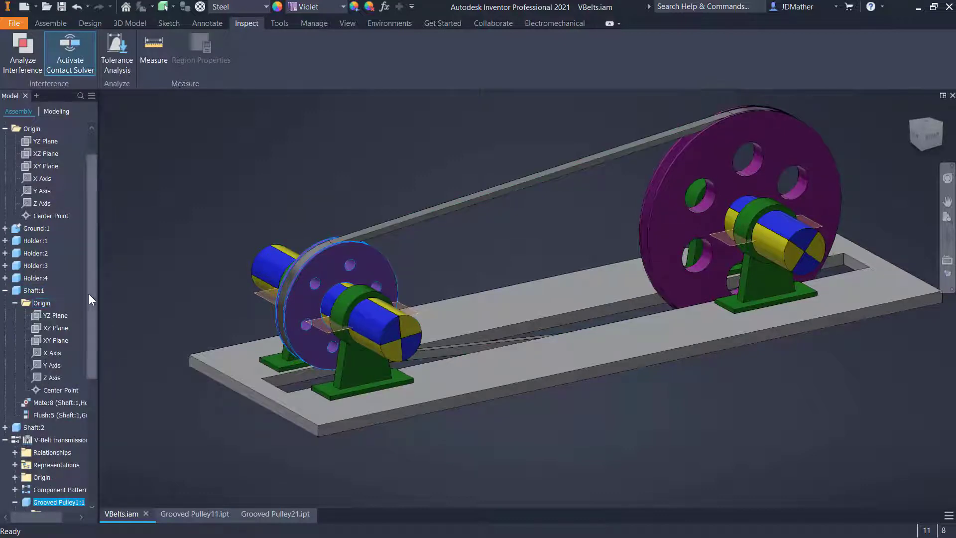
pyautogui.scroll(-3, 88, 293)
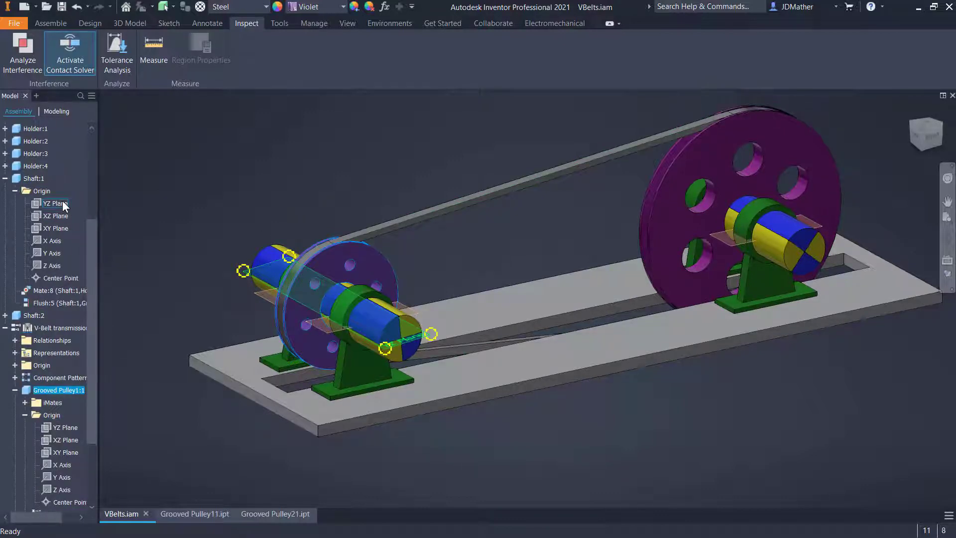
pyautogui.click(59, 204)
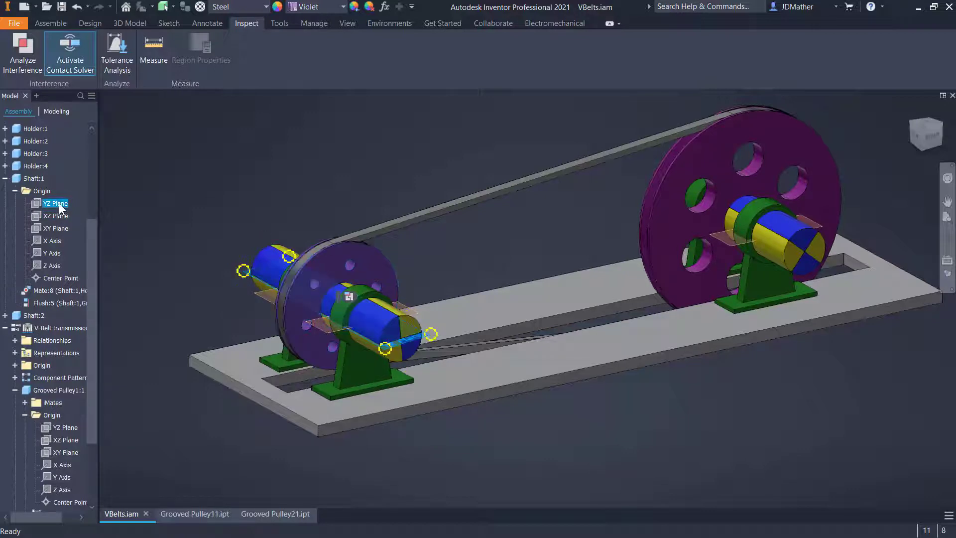
pyautogui.press('c')
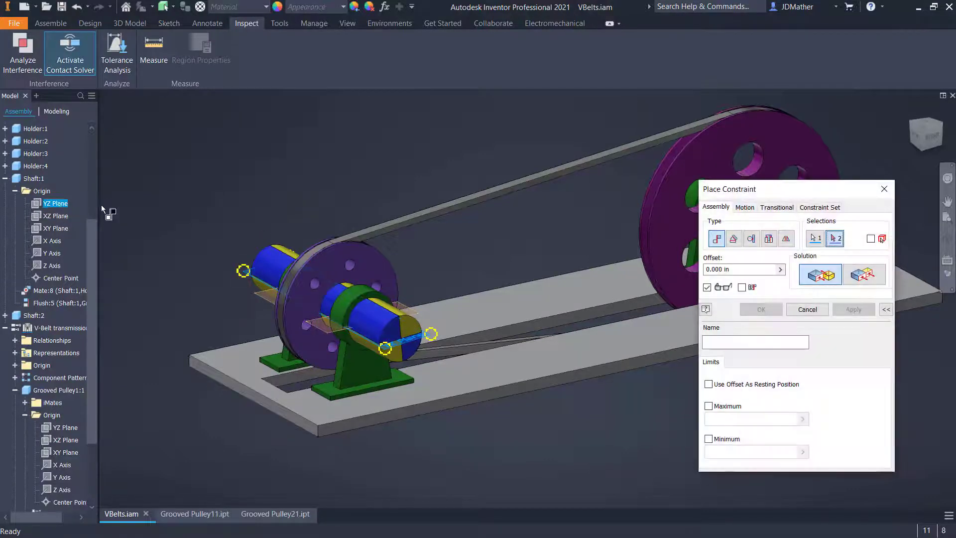
pyautogui.click(864, 275)
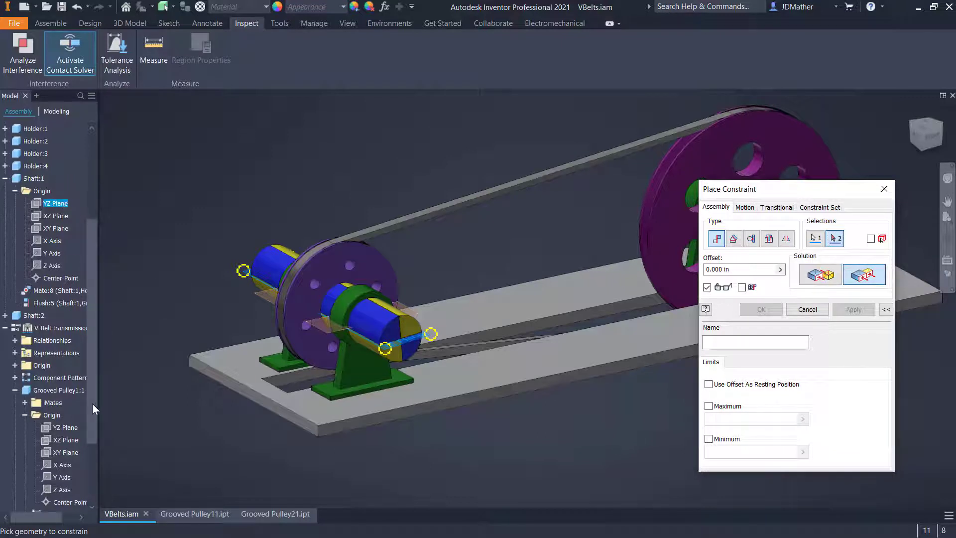
pyautogui.click(63, 430)
pyautogui.click(853, 309)
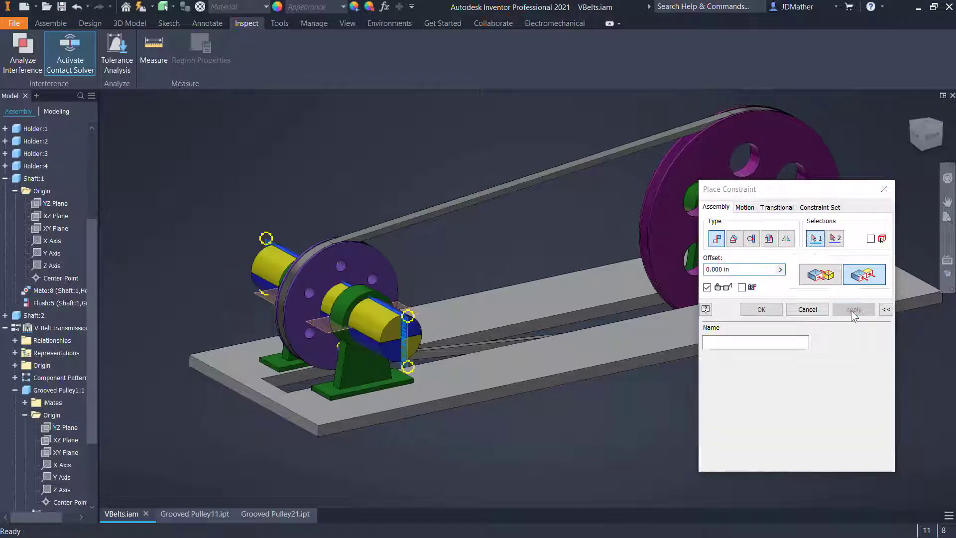
# - Apply a flush constraint between the YZ planes of Grooved Pulley2 and Shaft:2 and finish placing constraints
pyautogui.click(5, 402)
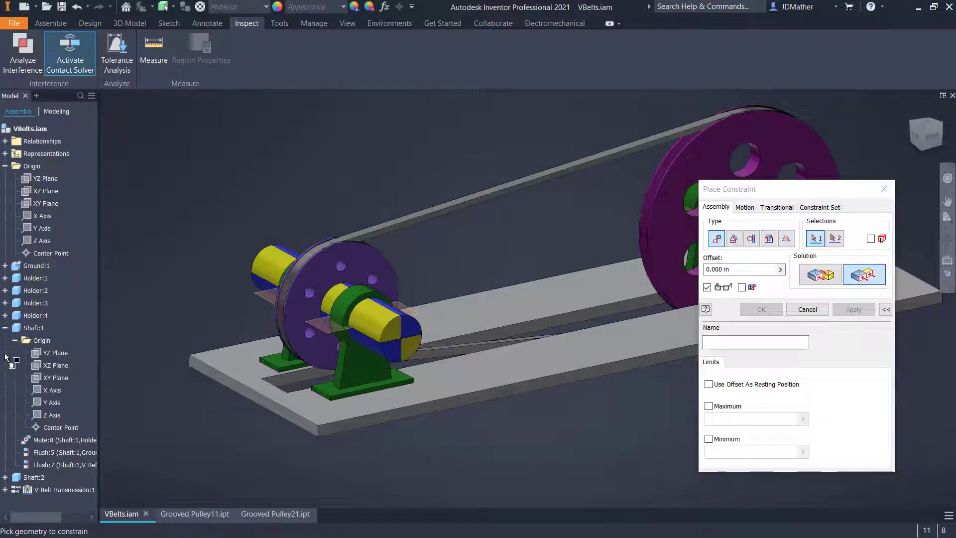
pyautogui.click(5, 328)
pyautogui.click(5, 341)
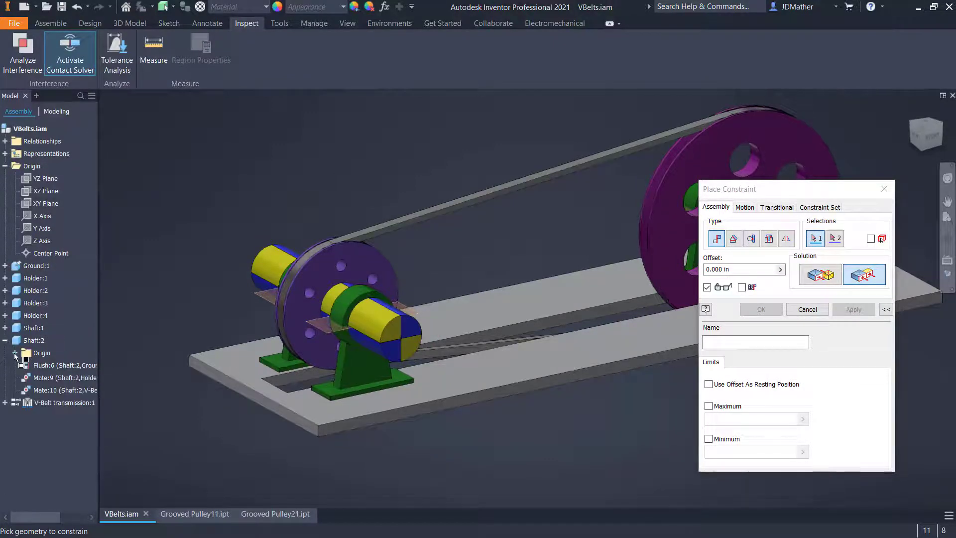
pyautogui.click(15, 352)
pyautogui.click(5, 489)
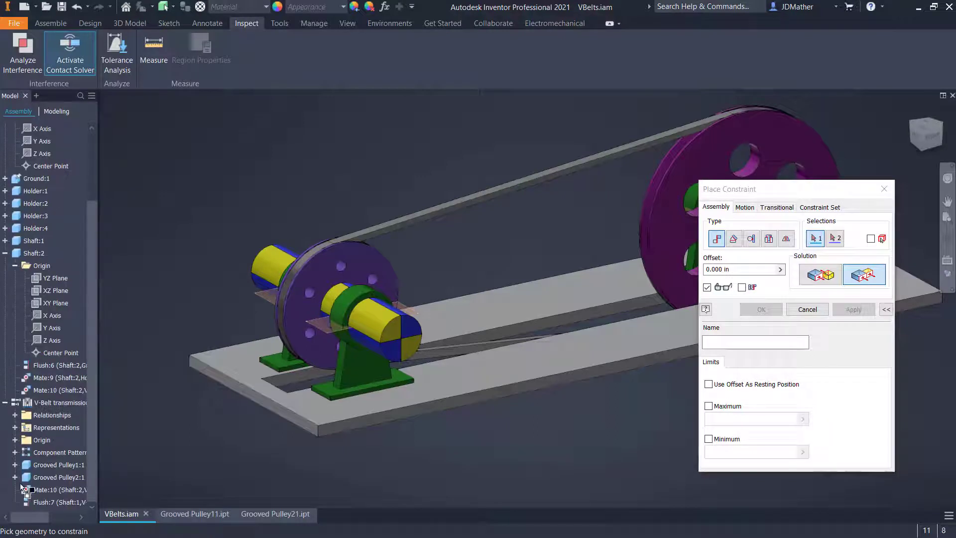
pyautogui.click(15, 477)
pyautogui.click(65, 428)
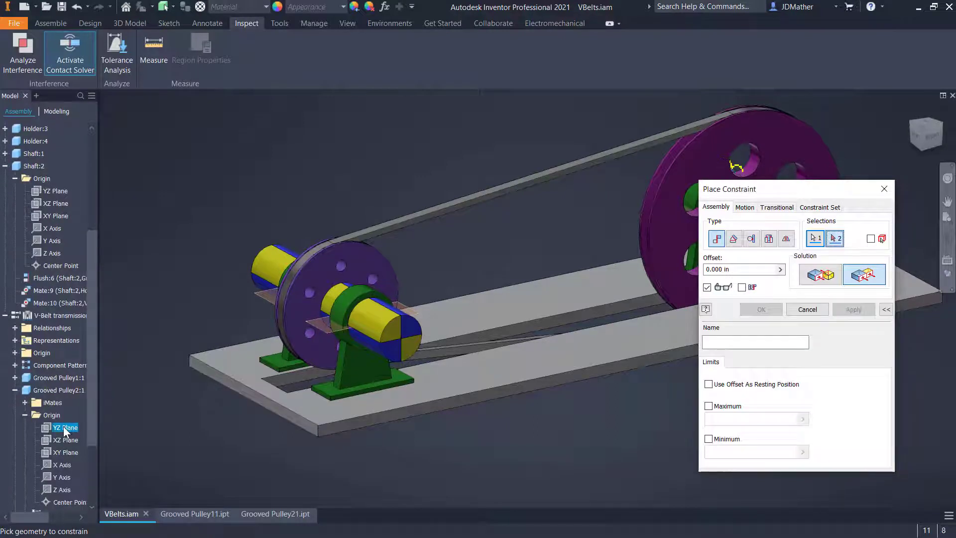
pyautogui.click(59, 193)
pyautogui.press('Return')
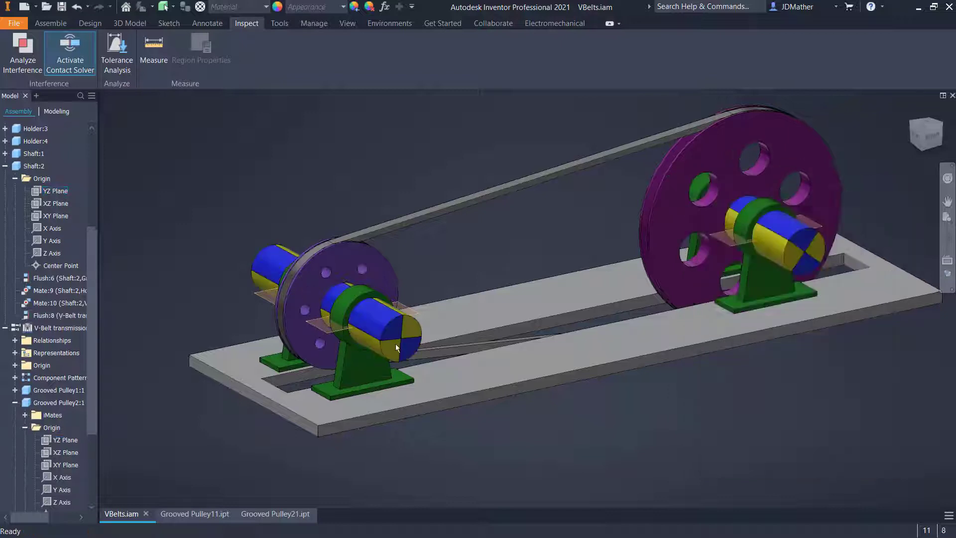
# - Rotate Shaft:1 to check that both pulleys and shafts turn together
pyautogui.moveTo(397, 348); pyautogui.dragTo(748, 435)
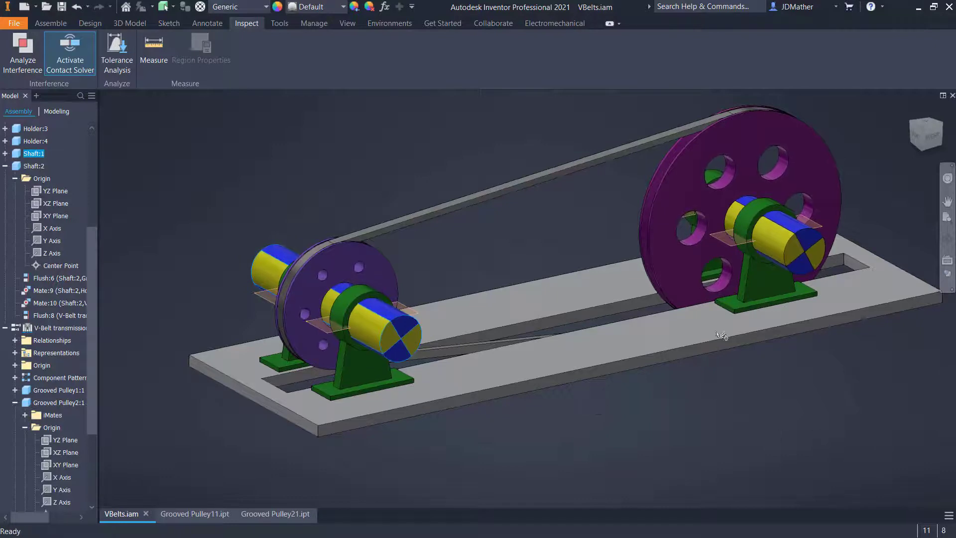
pyautogui.moveTo(697, 288); pyautogui.dragTo(565, 459)
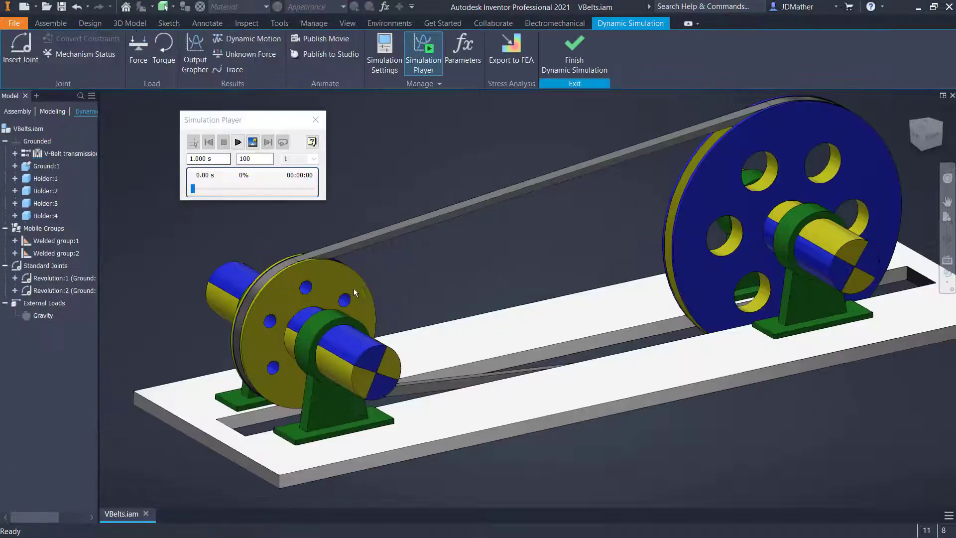
# - Turn the small pulley and the large pulley separately in Dynamic Simulation to check their motion
pyautogui.moveTo(342, 291); pyautogui.dragTo(364, 246)
pyautogui.press('Escape')
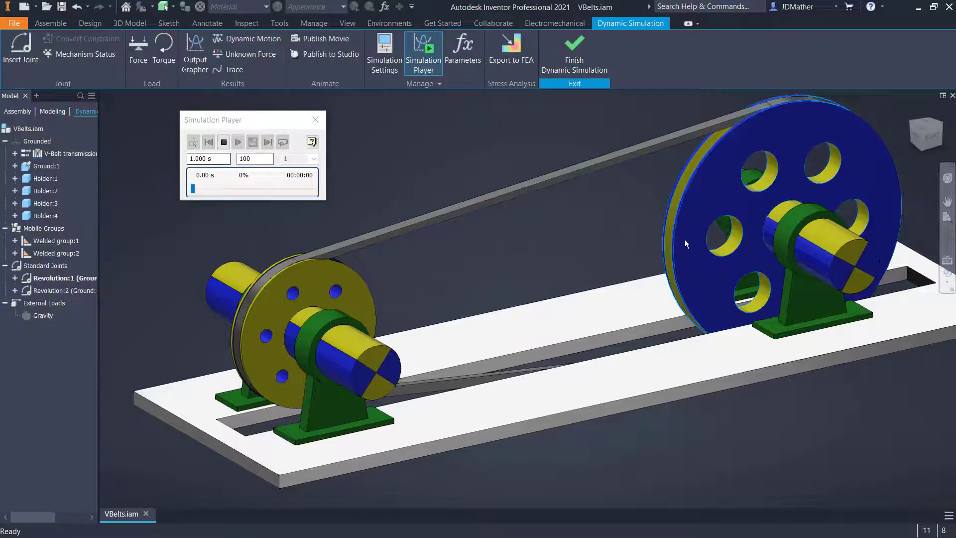
pyautogui.moveTo(685, 241); pyautogui.dragTo(501, 248)
pyautogui.press('Escape')
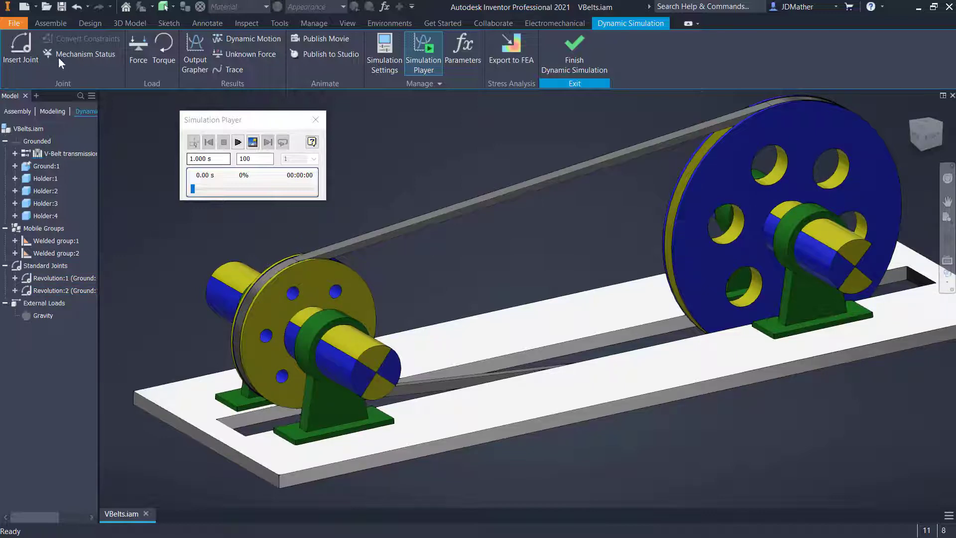
# - Start inserting a joint, look through the rolling joint types, and choose Belt as the joint type
pyautogui.click(26, 44)
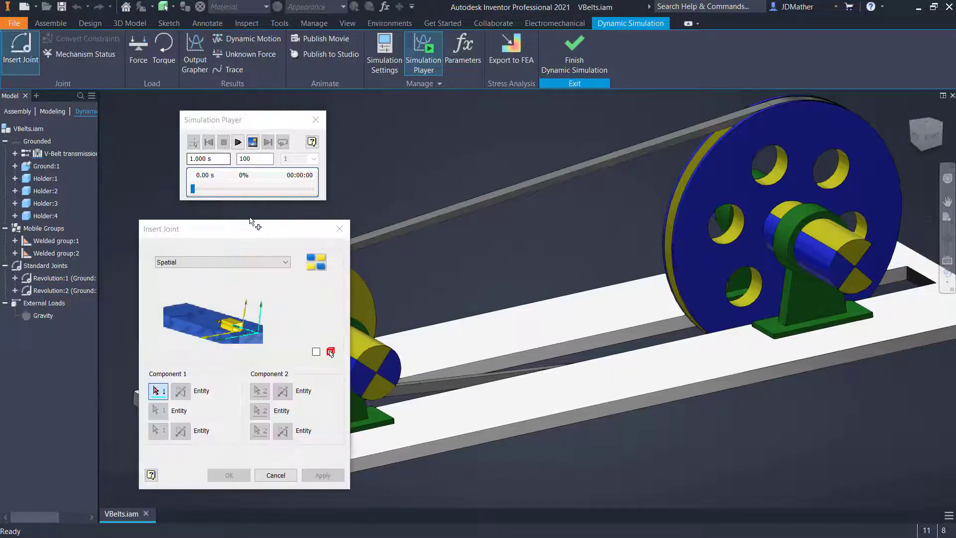
pyautogui.click(316, 261)
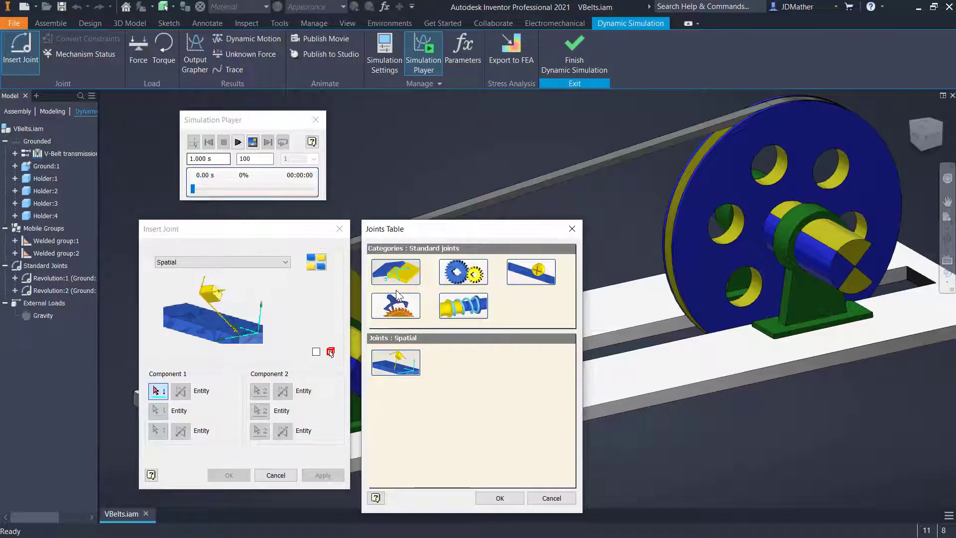
pyautogui.click(456, 273)
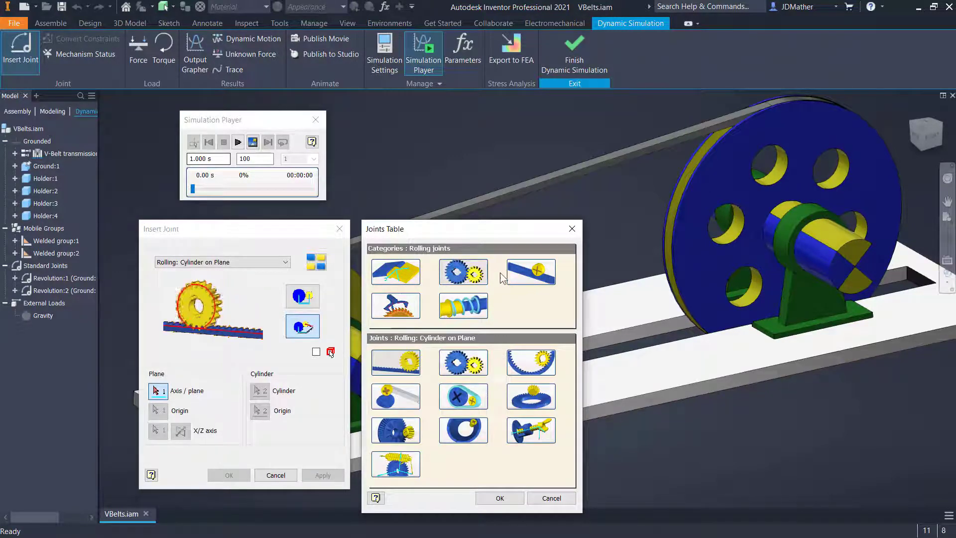
pyautogui.click(286, 262)
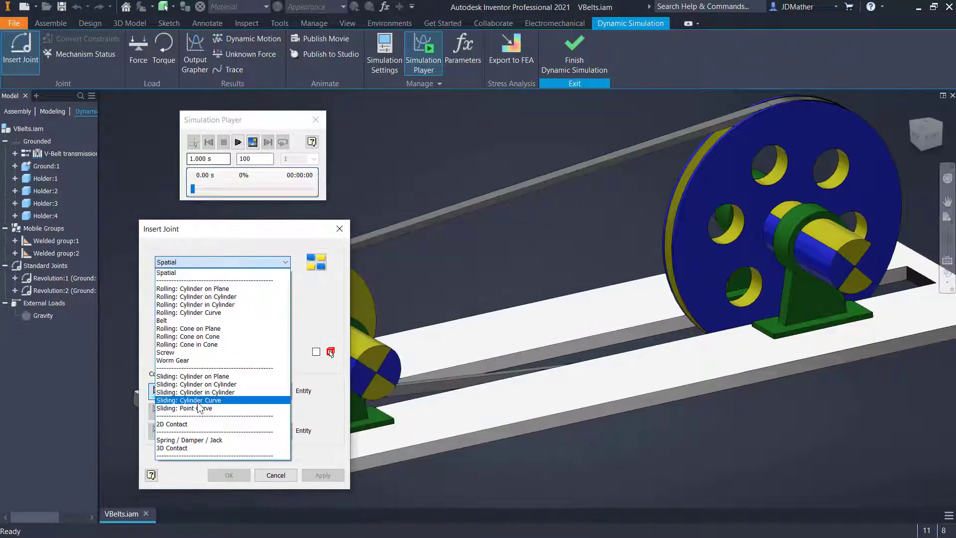
pyautogui.click(172, 321)
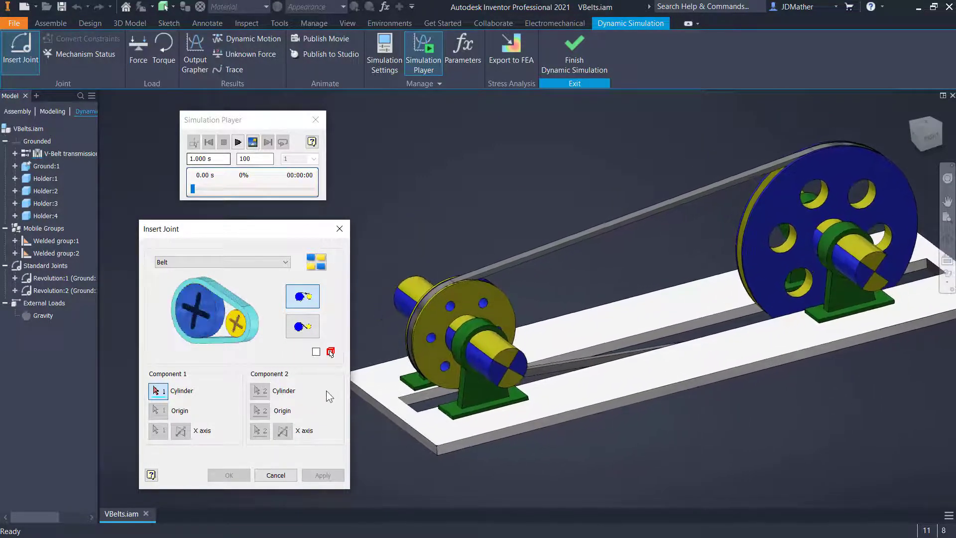
# - Select the small pulley's outer circular rim as the cylinder of Component 1 for the Belt joint
pyautogui.scroll(6, 410, 358)
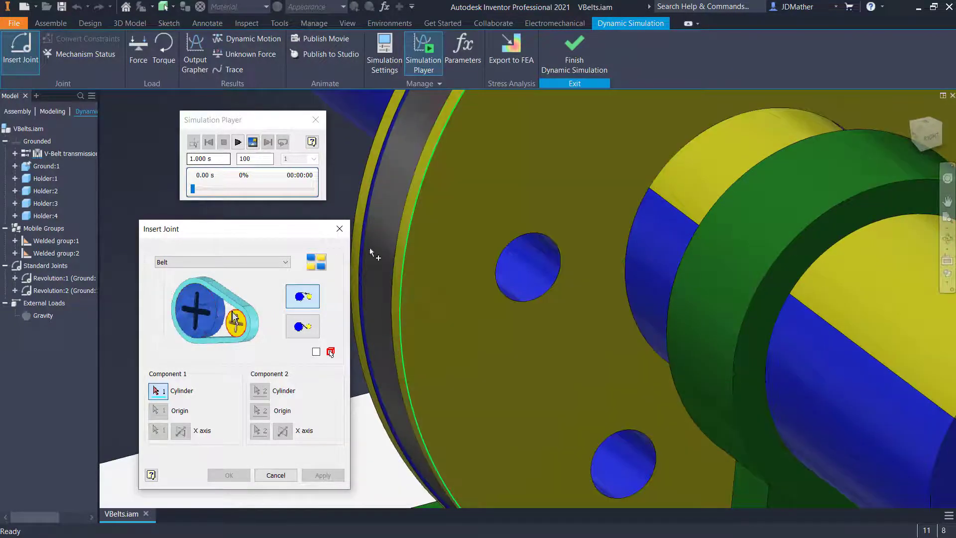
pyautogui.scroll(-6, 471, 261)
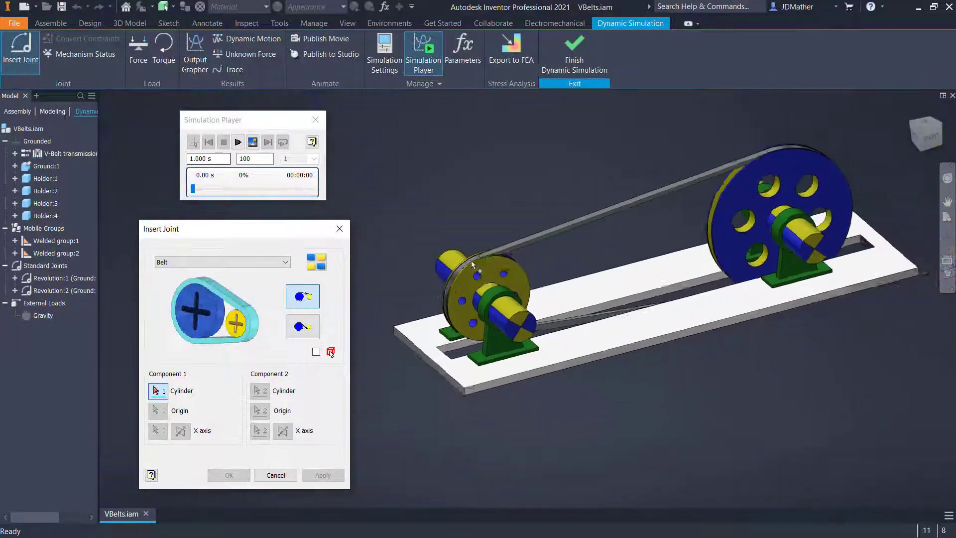
pyautogui.scroll(7, 471, 261)
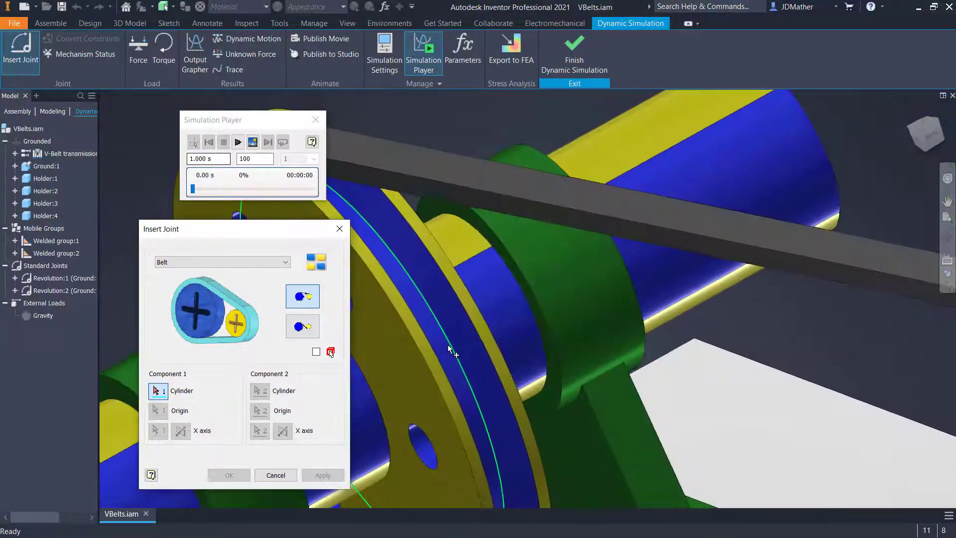
pyautogui.scroll(-6, 448, 348)
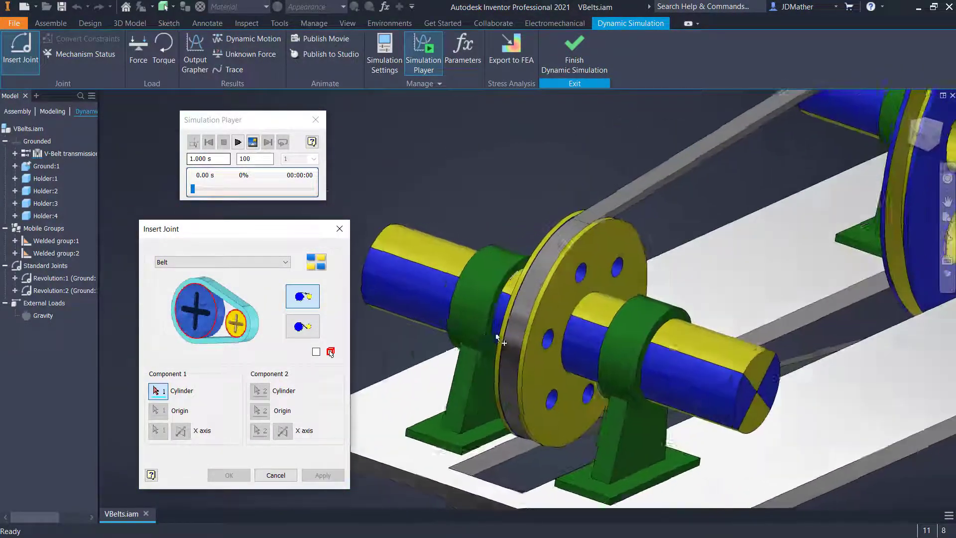
pyautogui.scroll(3, 495, 336)
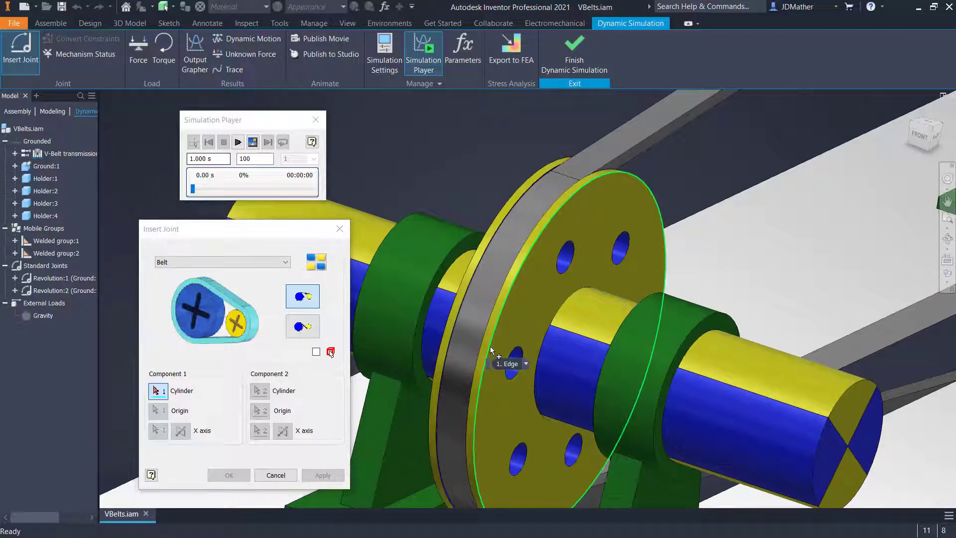
pyautogui.scroll(5, 483, 365)
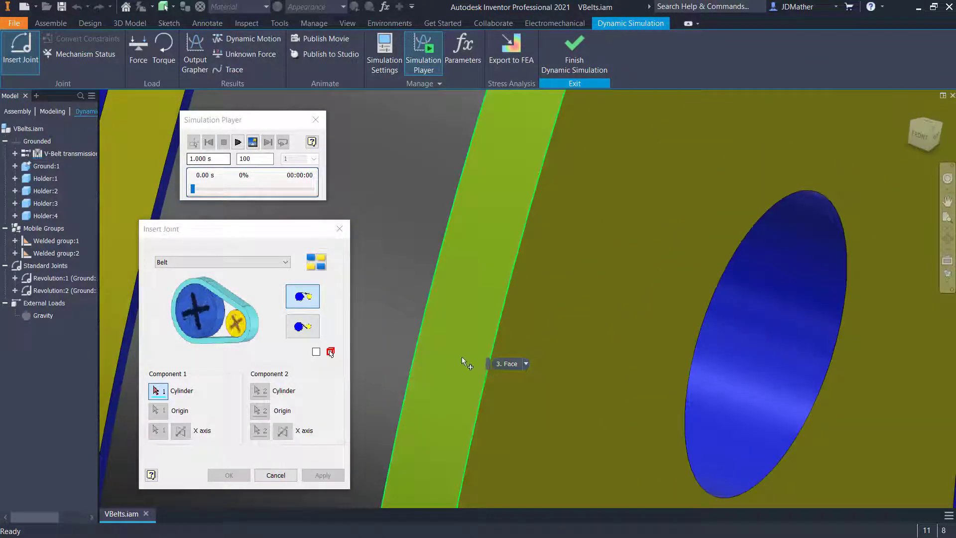
pyautogui.click(487, 381)
pyautogui.press('F6')
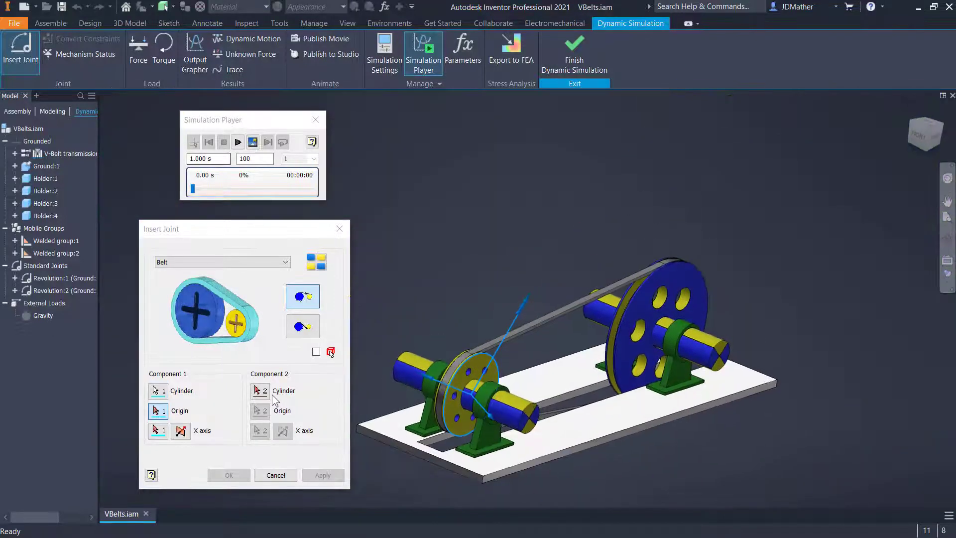
# - Select the large pulley's outer circular edge as the cylinder of Component 2 and create the Belt joint
pyautogui.click(263, 394)
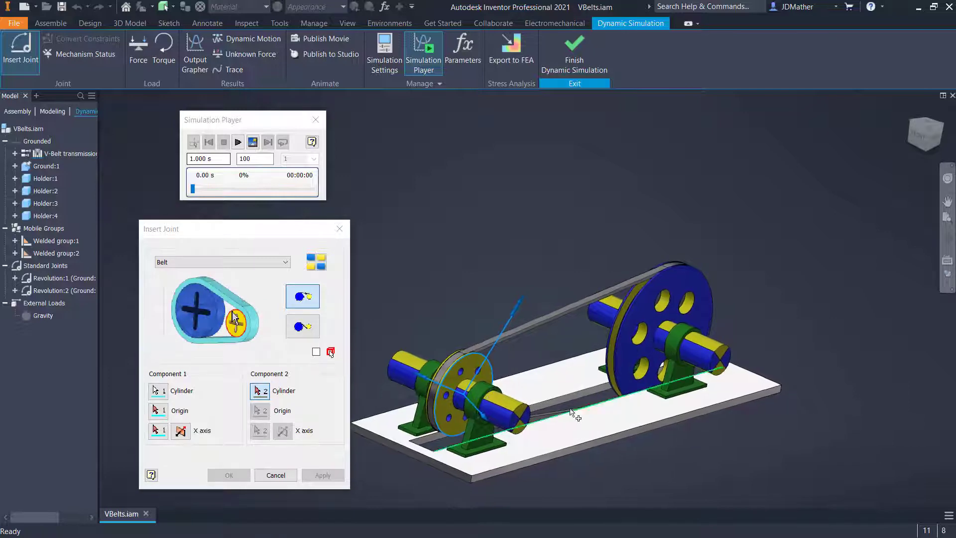
pyautogui.scroll(-6, 606, 375)
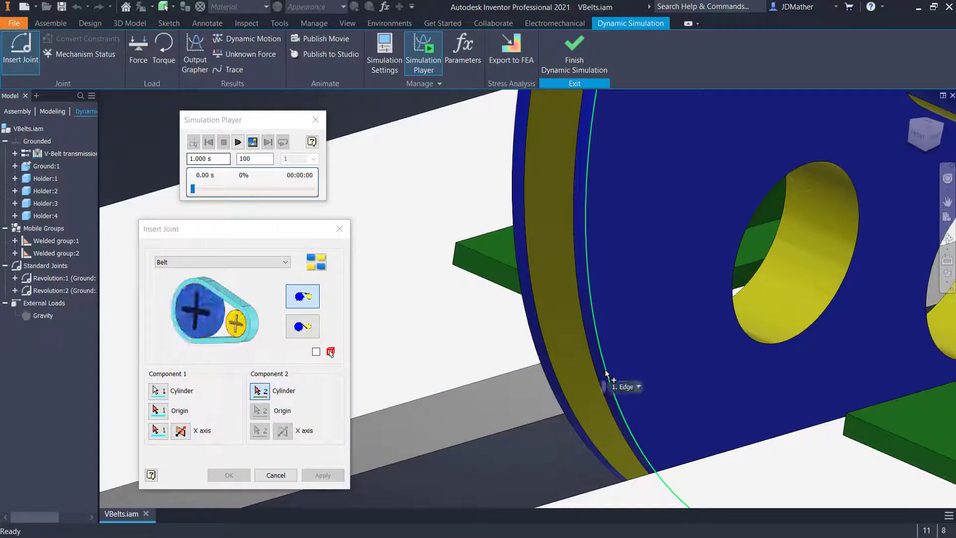
pyautogui.click(599, 359)
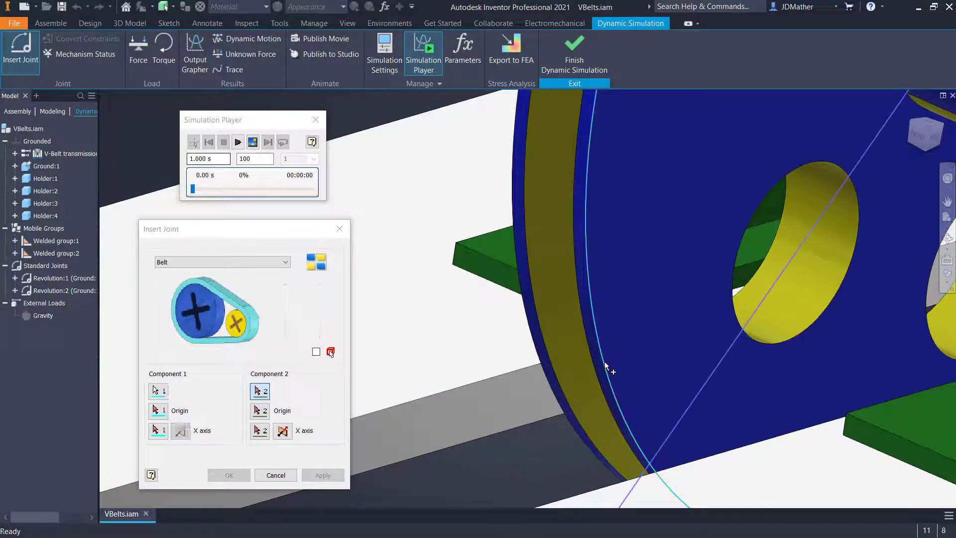
pyautogui.press('F6')
pyautogui.scroll(6, 481, 407)
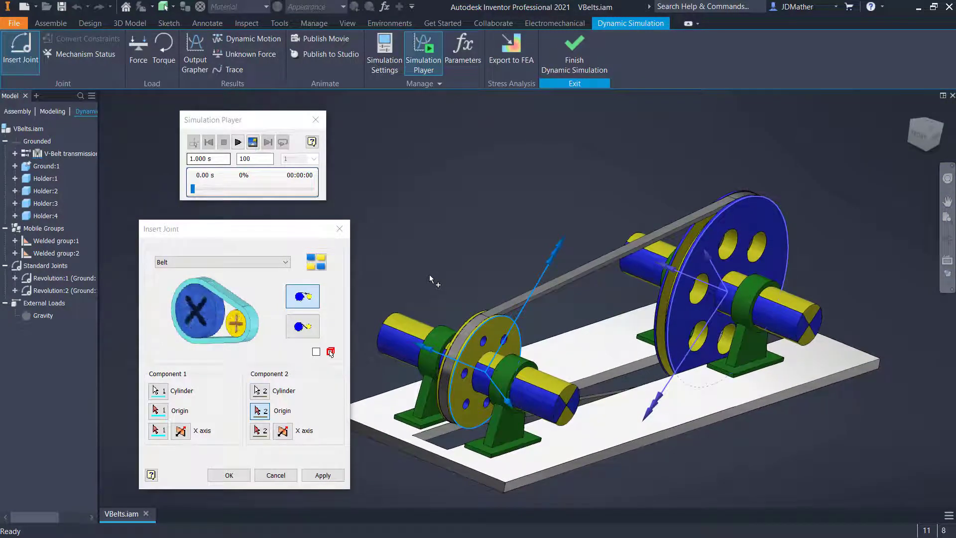
pyautogui.click(228, 475)
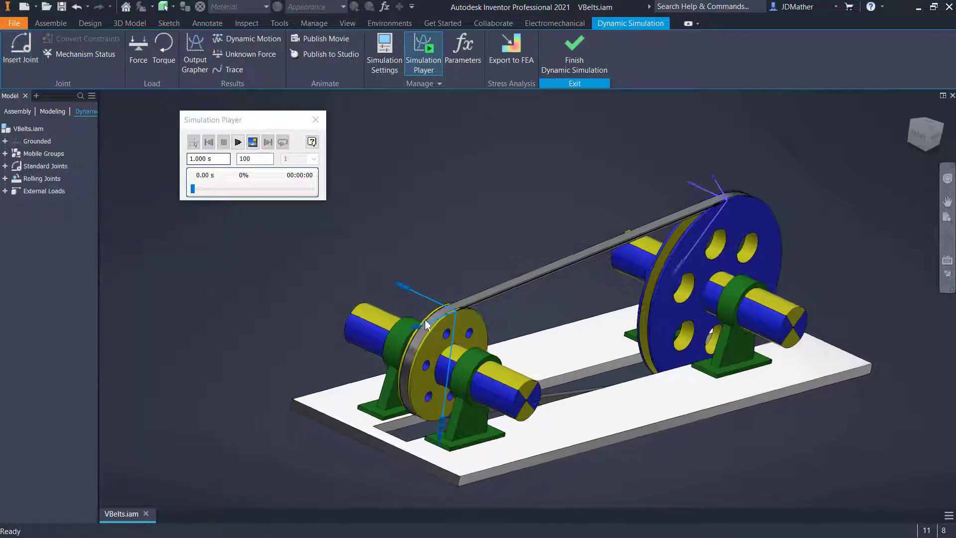
# - Turn the pulleys to check the belt linkage, and identify which shaft each Revolution joint belongs to
pyautogui.moveTo(493, 334); pyautogui.dragTo(671, 301)
pyautogui.moveTo(704, 225); pyautogui.dragTo(755, 198)
pyautogui.click(5, 178)
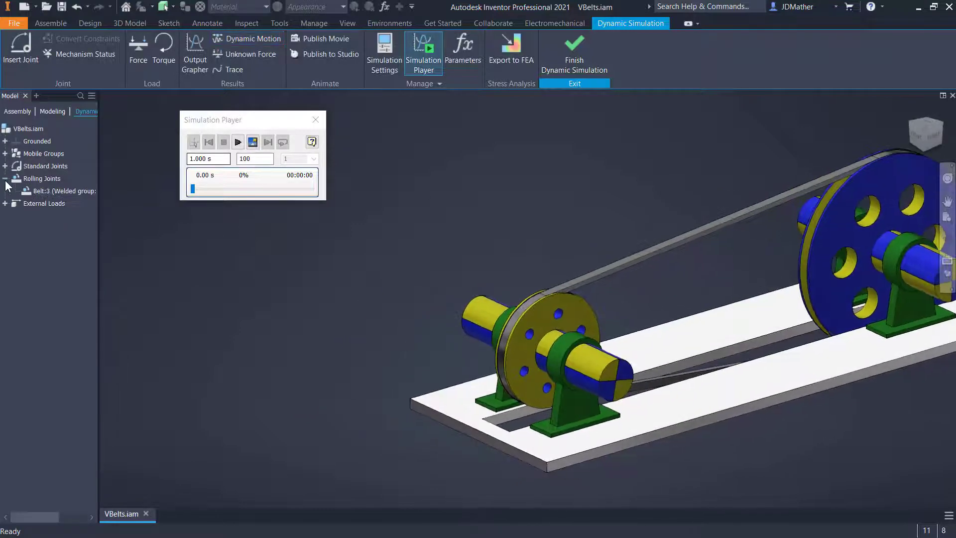
pyautogui.click(5, 166)
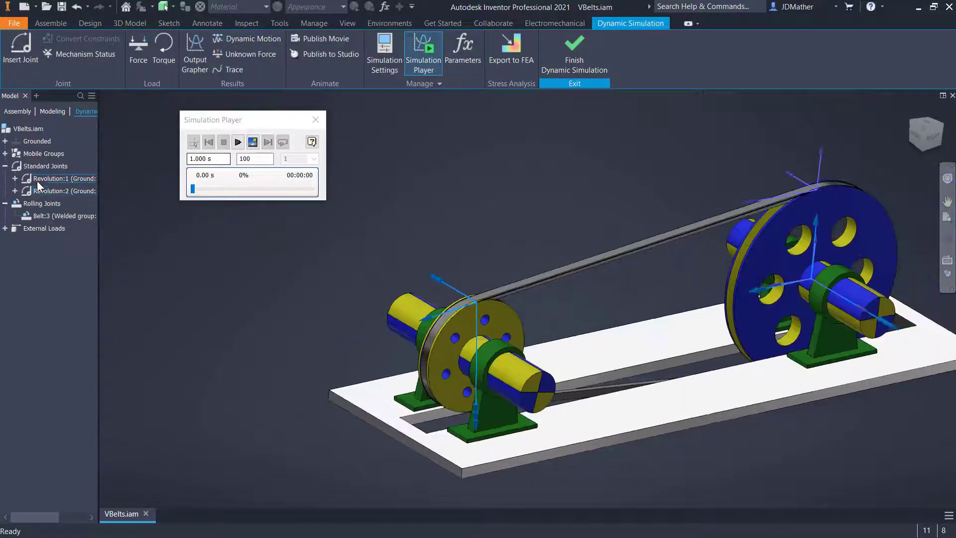
pyautogui.click(38, 180)
pyautogui.click(39, 188)
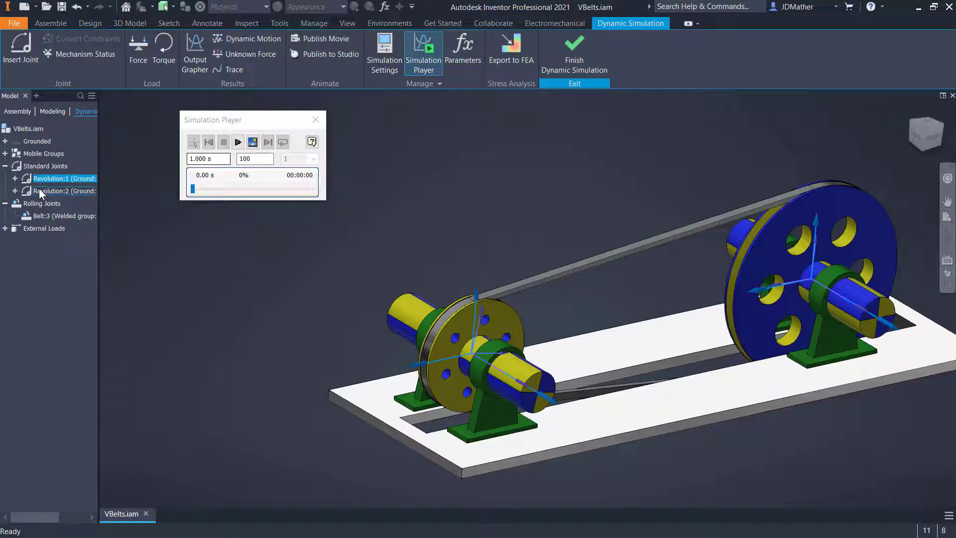
# - Enable imposed motion on dof 1 of Revolution:2, driven by velocity with a constant value
pyautogui.rightClick(39, 189)
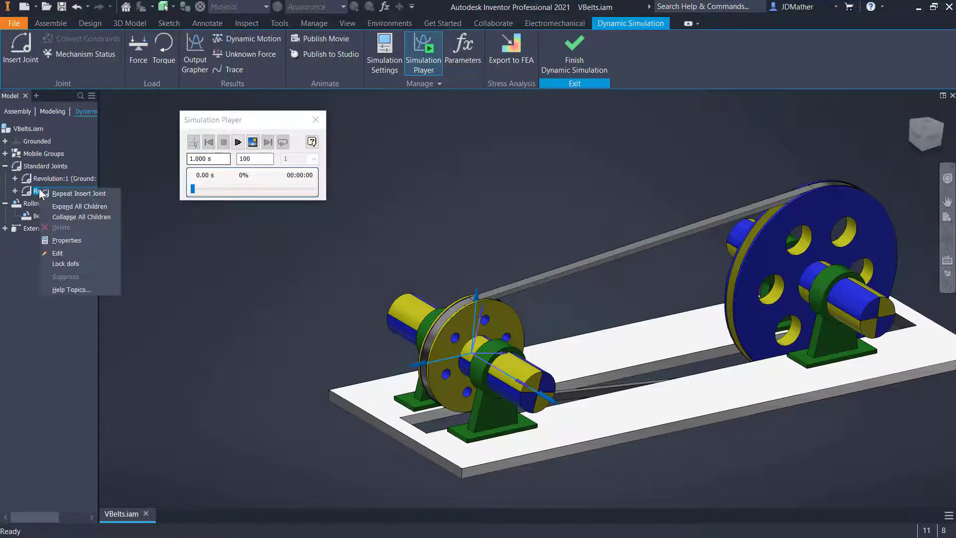
pyautogui.click(65, 240)
pyautogui.click(484, 258)
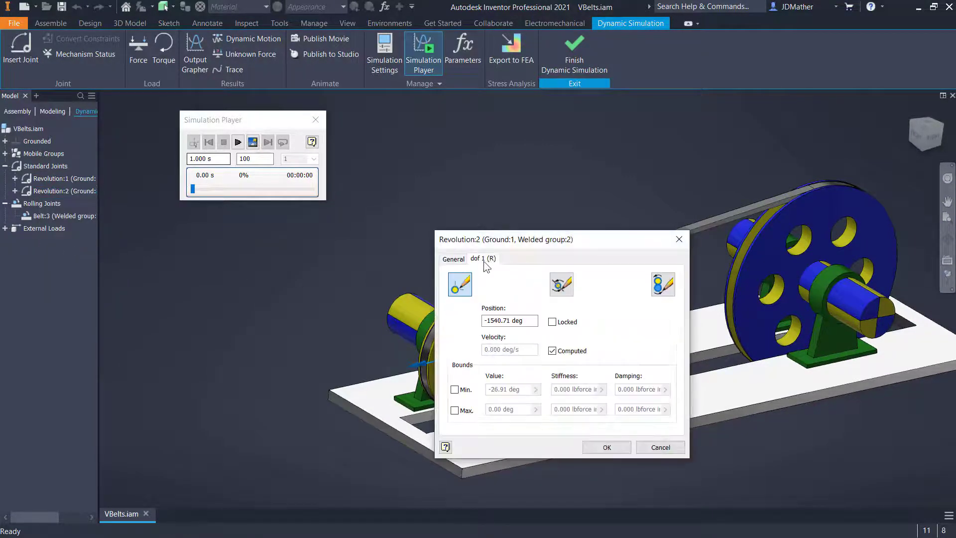
pyautogui.click(664, 286)
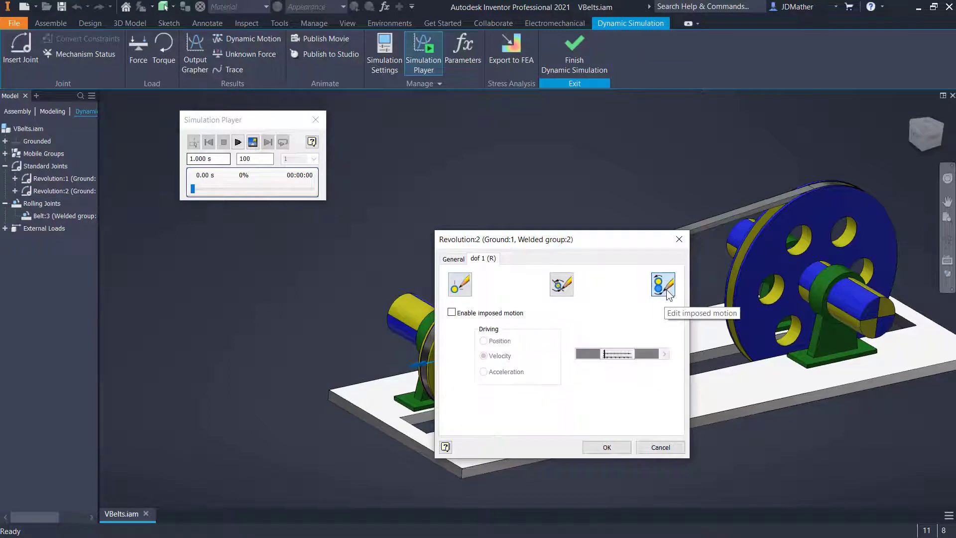
pyautogui.click(451, 312)
pyautogui.click(664, 354)
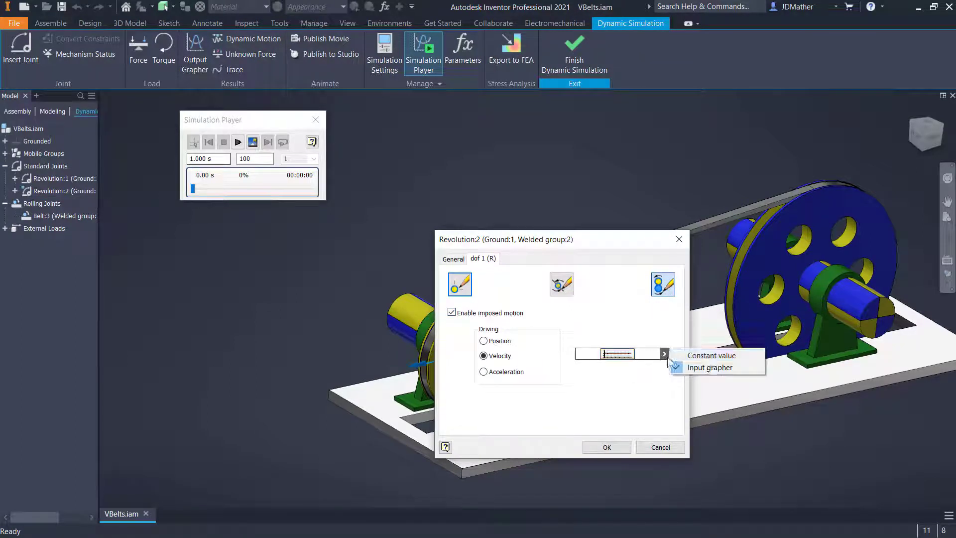
pyautogui.click(697, 355)
pyautogui.click(617, 353)
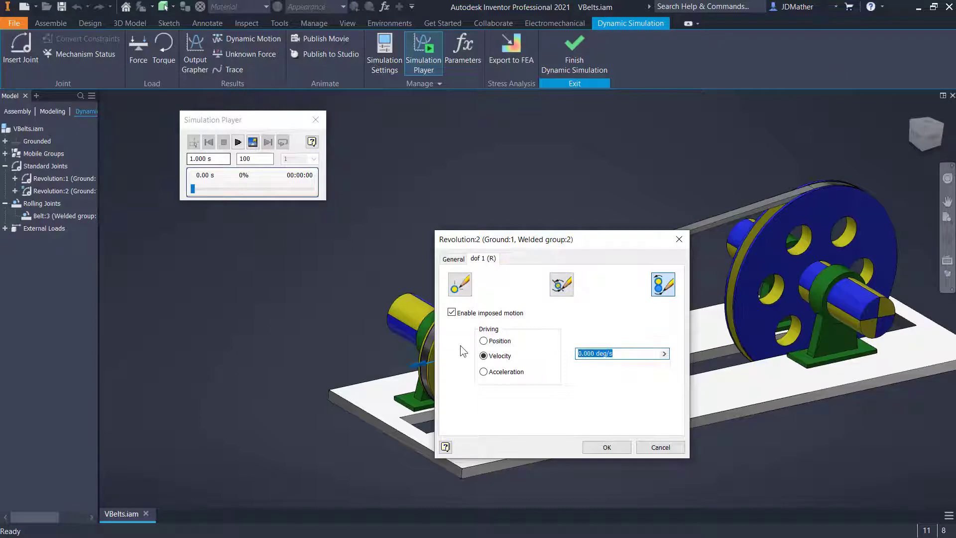
pyautogui.press('Return')
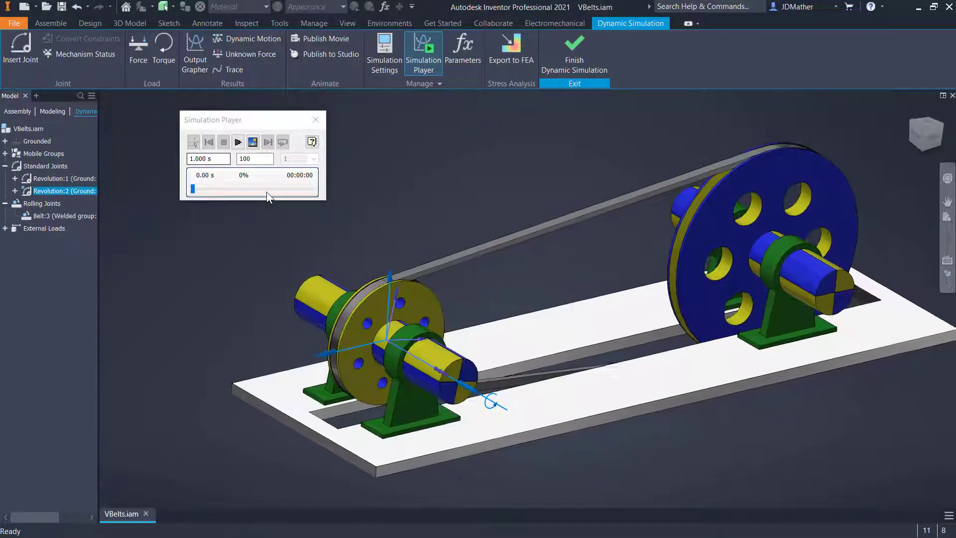
# - Test-run the 1 s simulation, return to construction mode, and flip the Z axis of the Revolution:2 joint
pyautogui.click(238, 142)
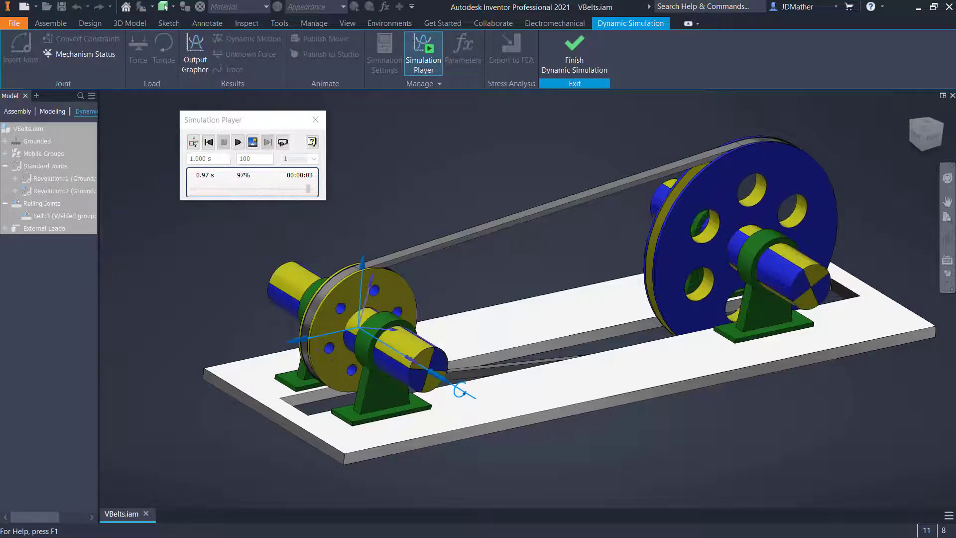
pyautogui.click(194, 142)
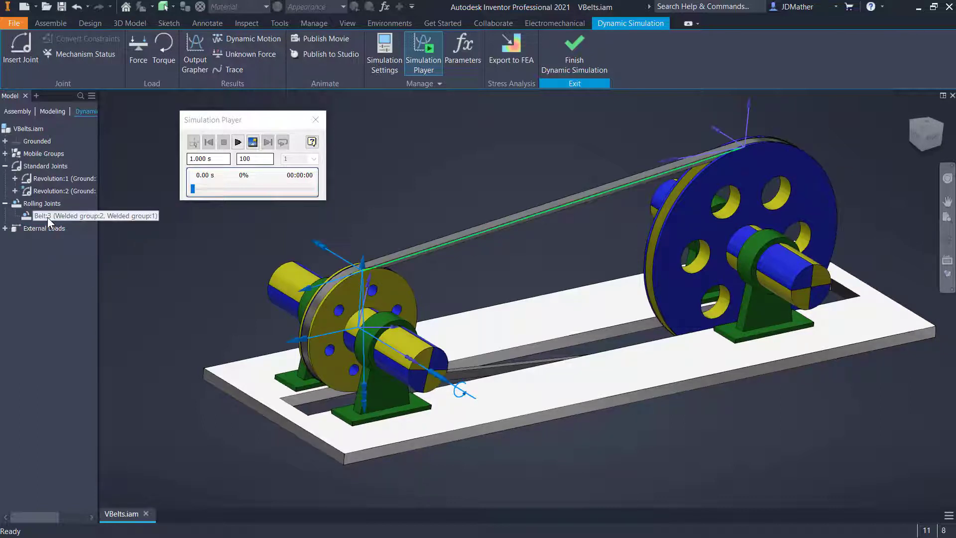
pyautogui.rightClick(48, 190)
pyautogui.click(69, 253)
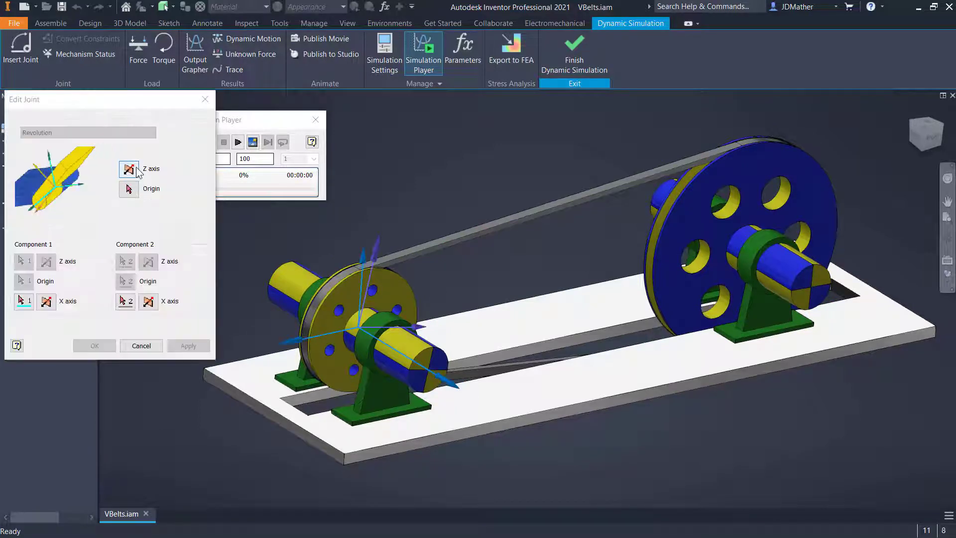
pyautogui.click(129, 169)
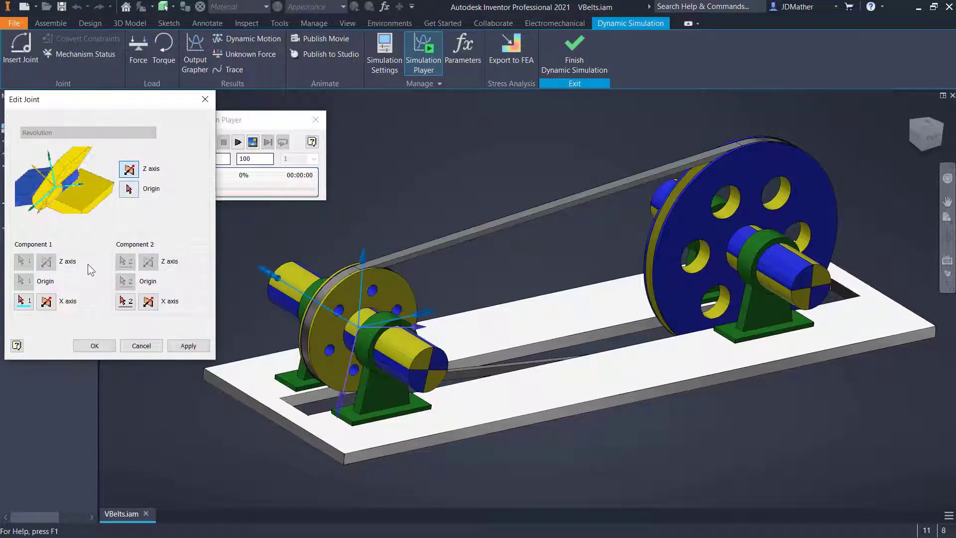
pyautogui.click(94, 345)
# - Run the simulation again, extend its final time to 10 s, and play it to watch the belt drive turn
pyautogui.click(243, 142)
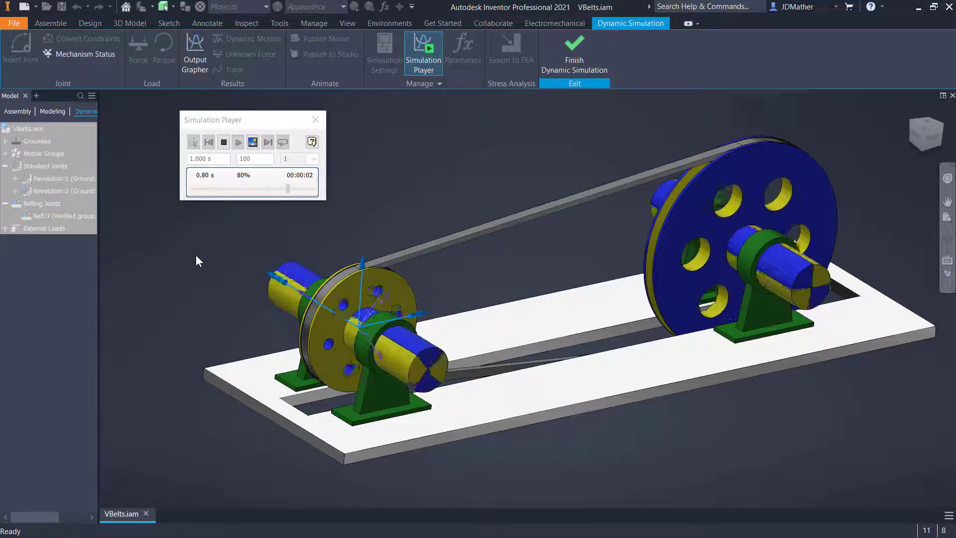
pyautogui.click(217, 159)
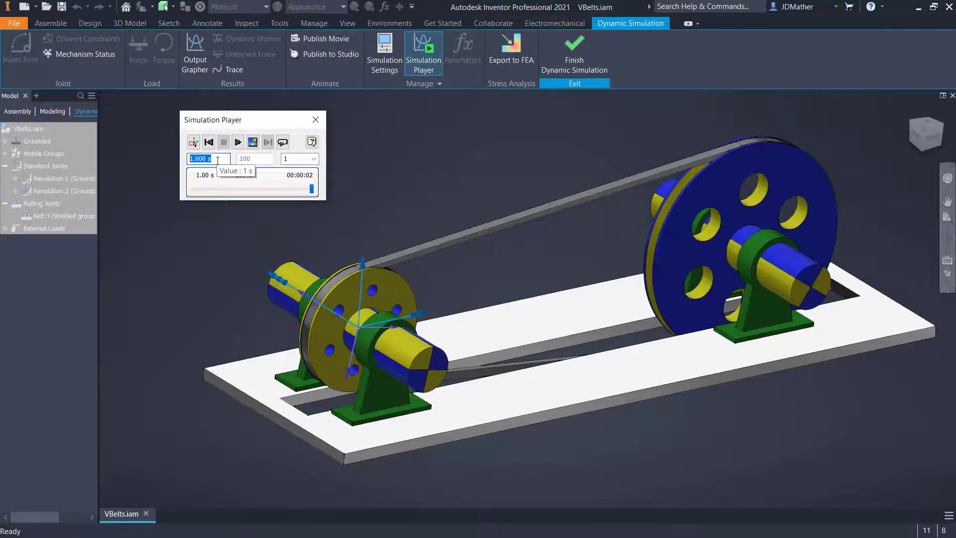
pyautogui.write('10')
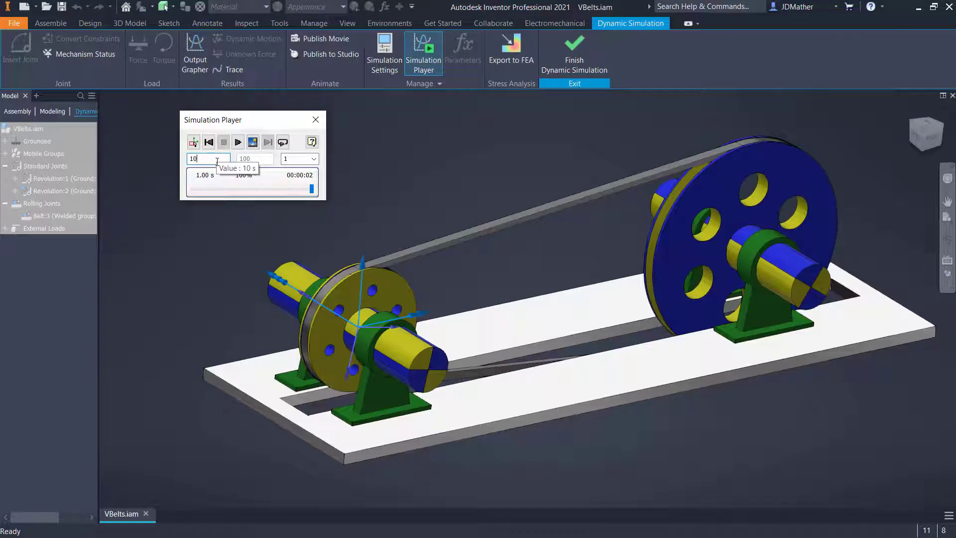
pyautogui.click(238, 142)
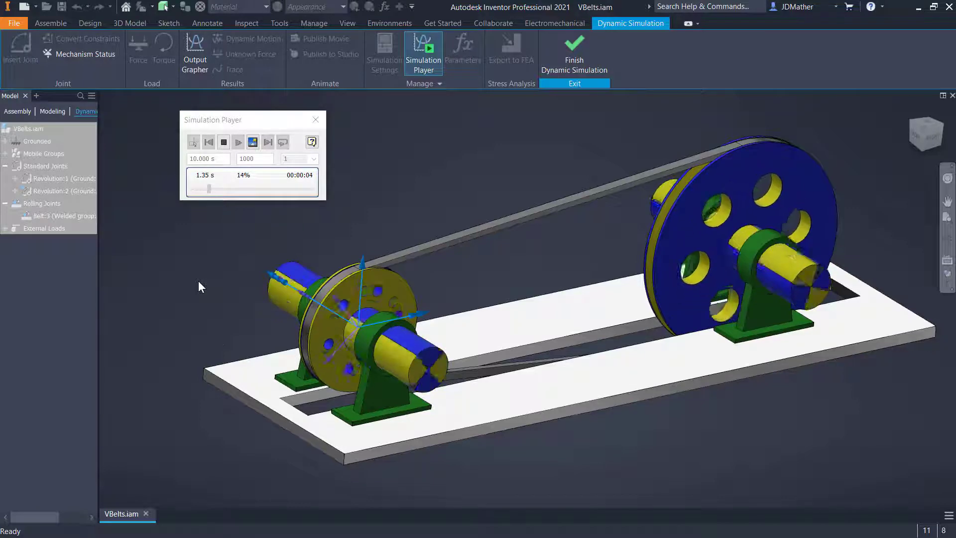
pyautogui.scroll(-5, 493, 383)
pyautogui.scroll(8, 429, 379)
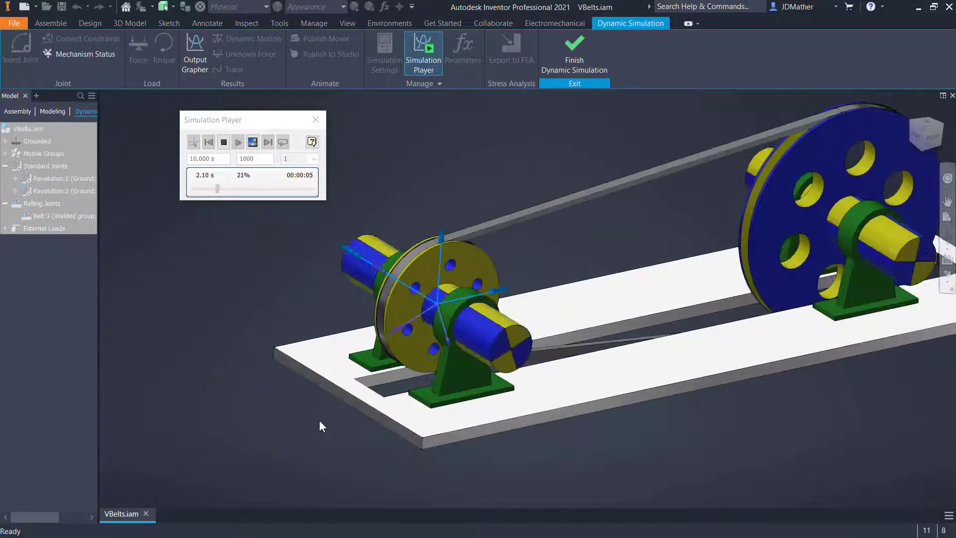
# - Open the Output Grapher during the simulation and plot the velocity V[1] of the Revolution:1 joint
pyautogui.scroll(-3, 321, 426)
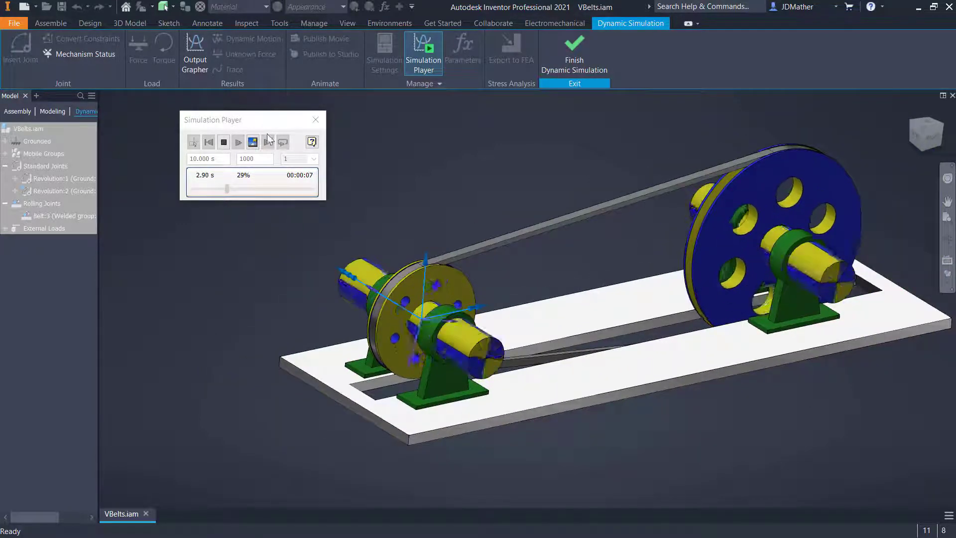
pyautogui.click(196, 58)
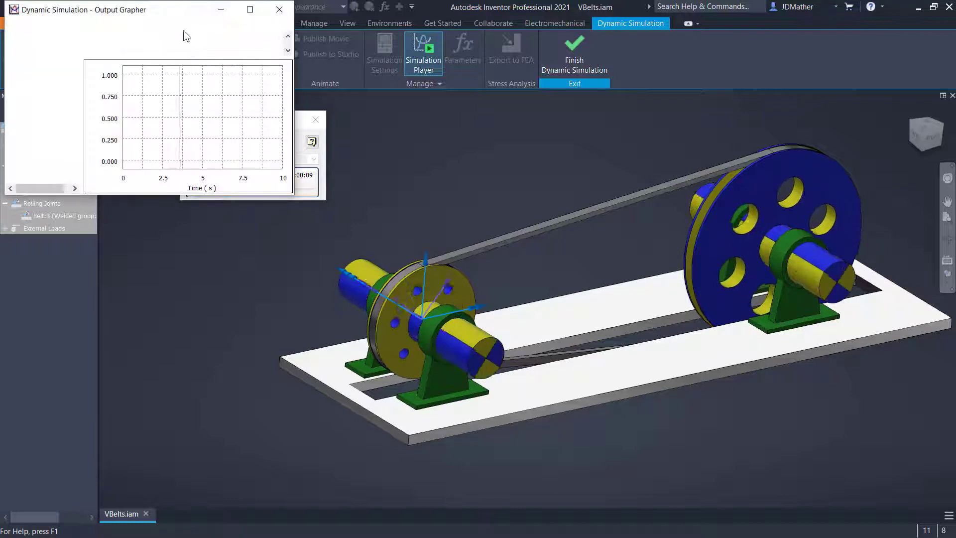
pyautogui.moveTo(189, 9); pyautogui.dragTo(213, 250)
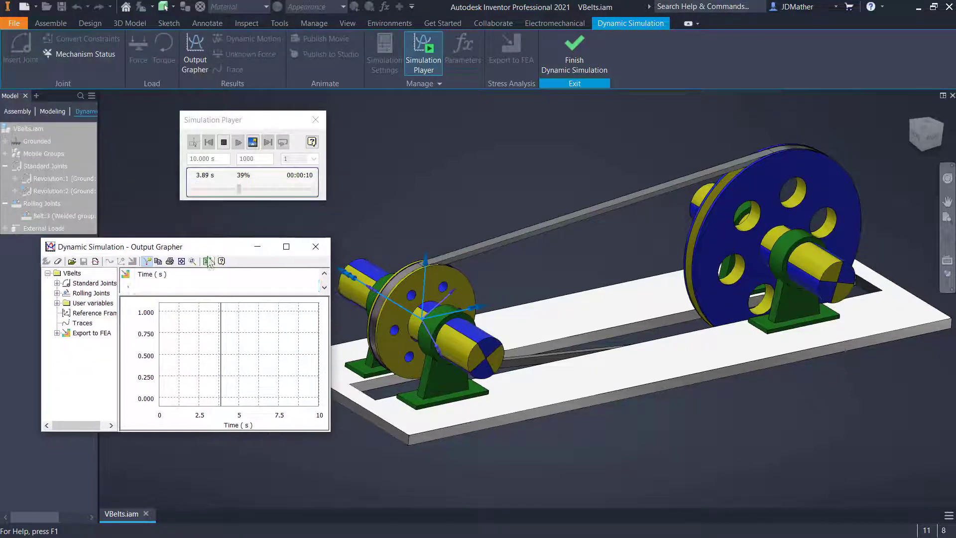
pyautogui.click(57, 282)
pyautogui.click(67, 292)
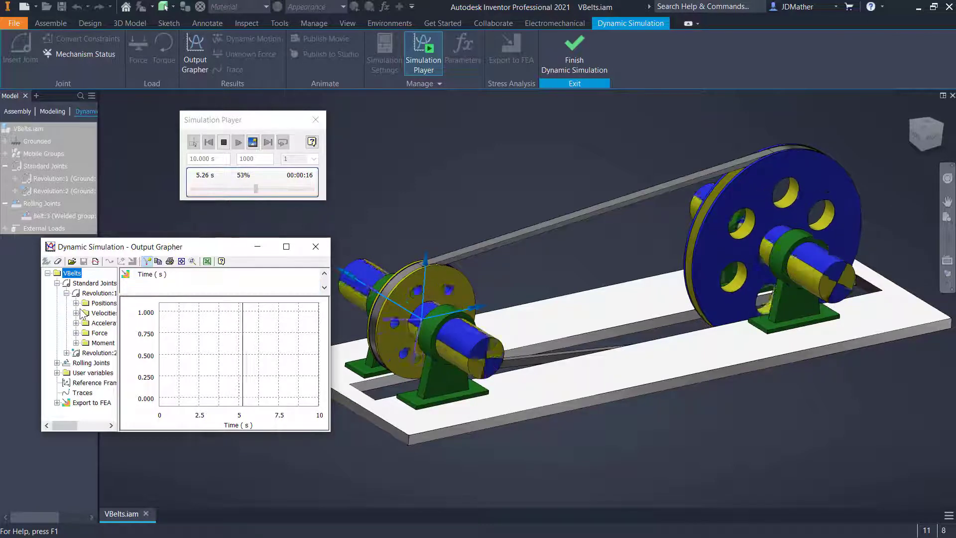
pyautogui.click(76, 313)
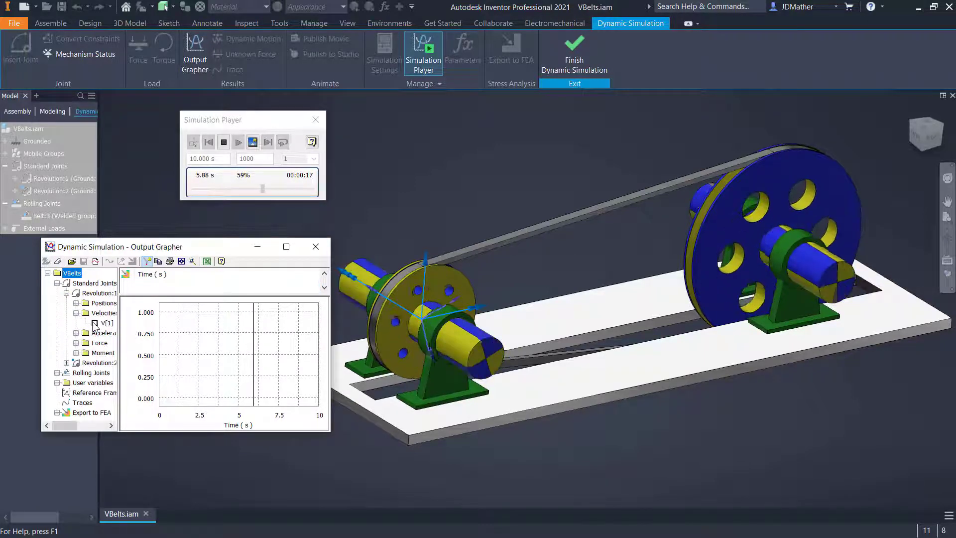
pyautogui.click(95, 323)
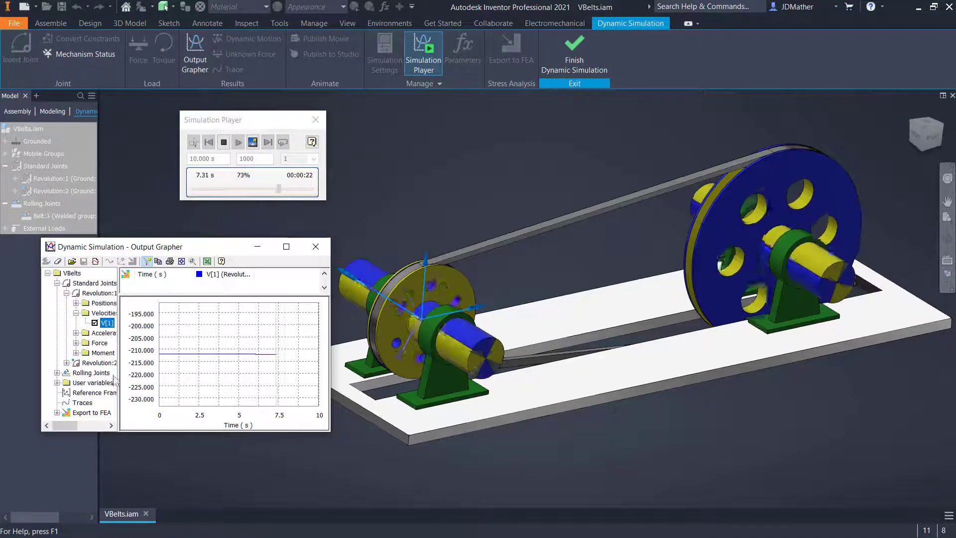
# - Add the velocity V[1] of the Revolution:2 joint to the graph for comparison
pyautogui.click(66, 362)
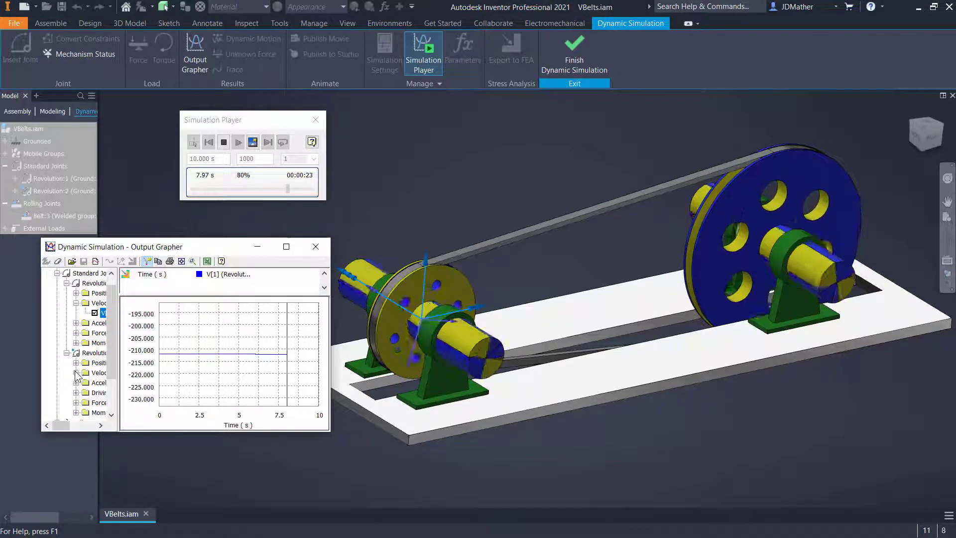
pyautogui.click(77, 372)
pyautogui.click(95, 383)
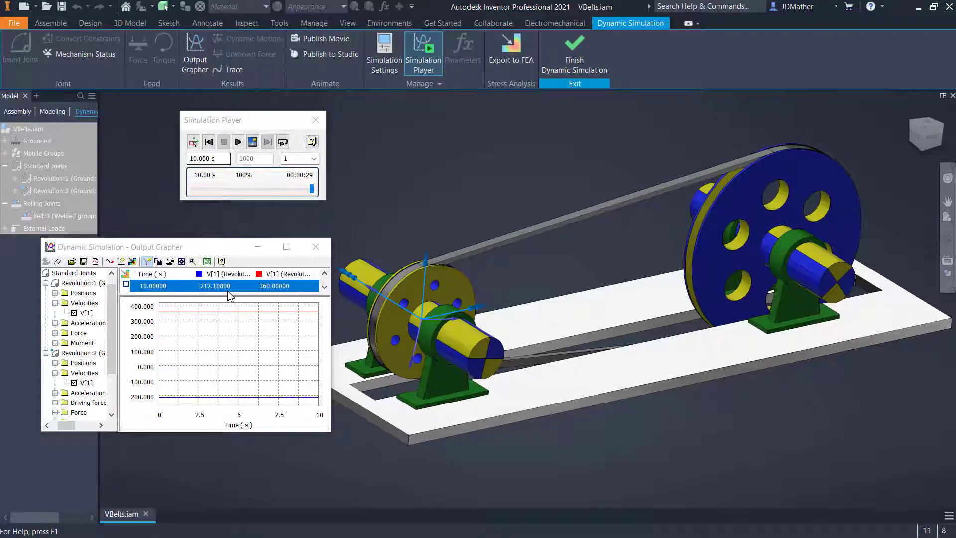
pyautogui.scroll(-3, 199, 344)
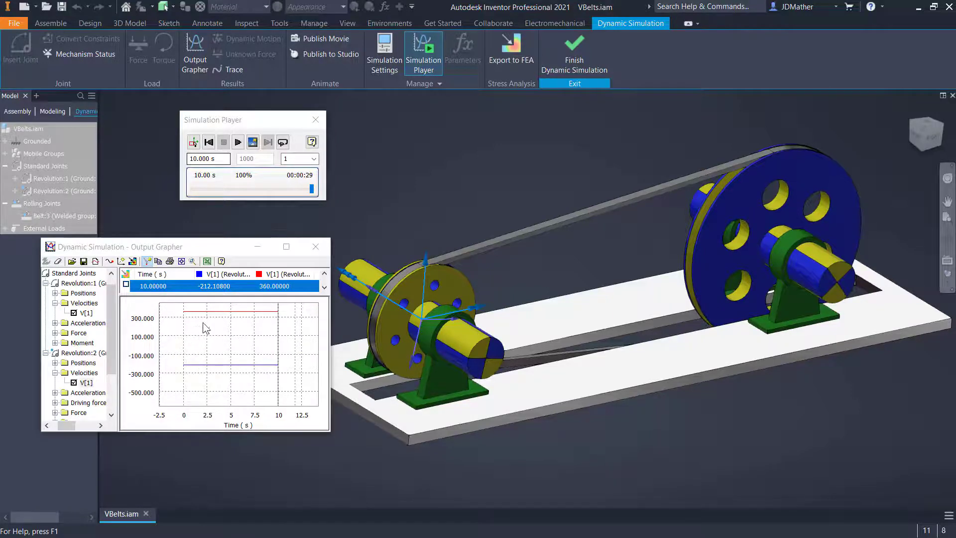
# - Inspect the curve properties of the Revolution:1 velocity and close them without changes
pyautogui.rightClick(230, 279)
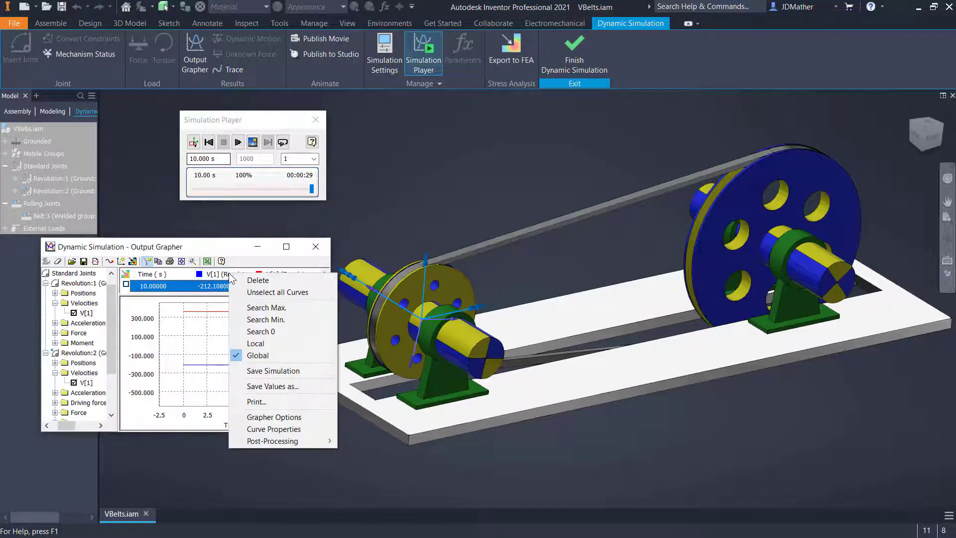
pyautogui.click(249, 431)
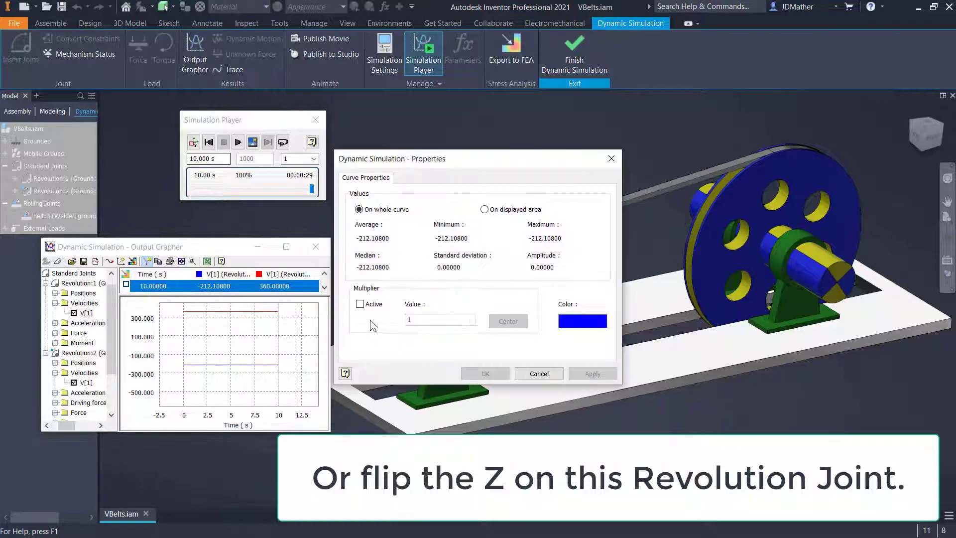
pyautogui.click(535, 376)
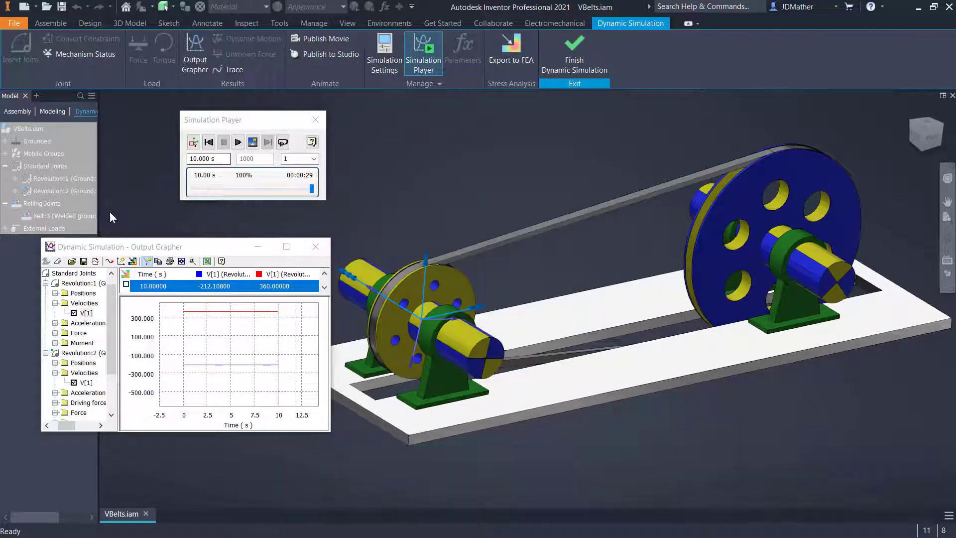
# - Return to construction mode, flip the Z axis of the Revolution:1 joint, and rerun the 10 s simulation
pyautogui.click(194, 142)
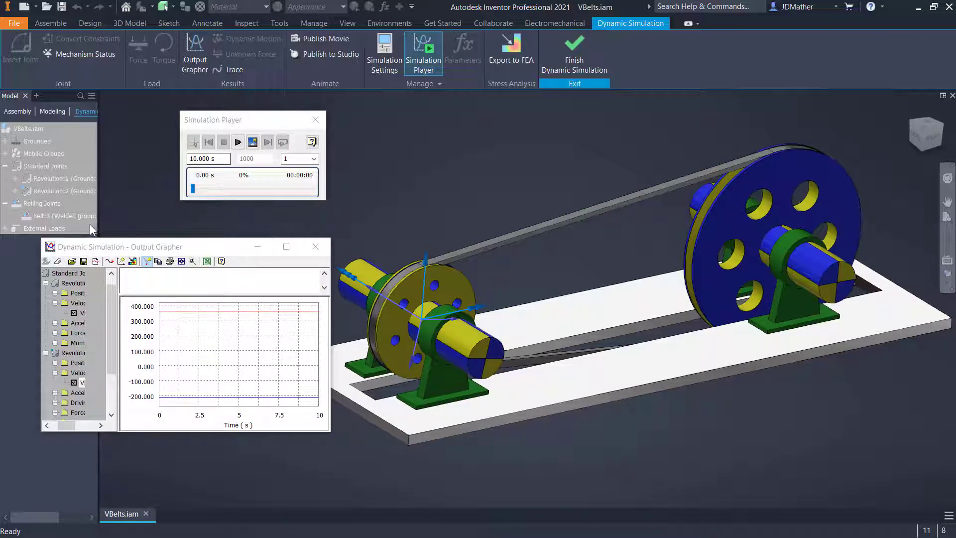
pyautogui.rightClick(42, 181)
pyautogui.click(80, 182)
pyautogui.click(132, 174)
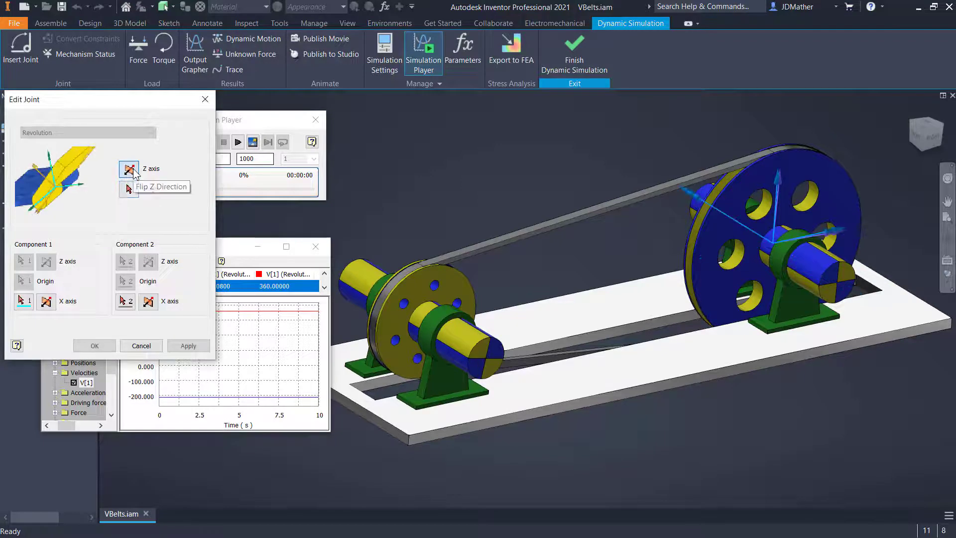
pyautogui.click(98, 344)
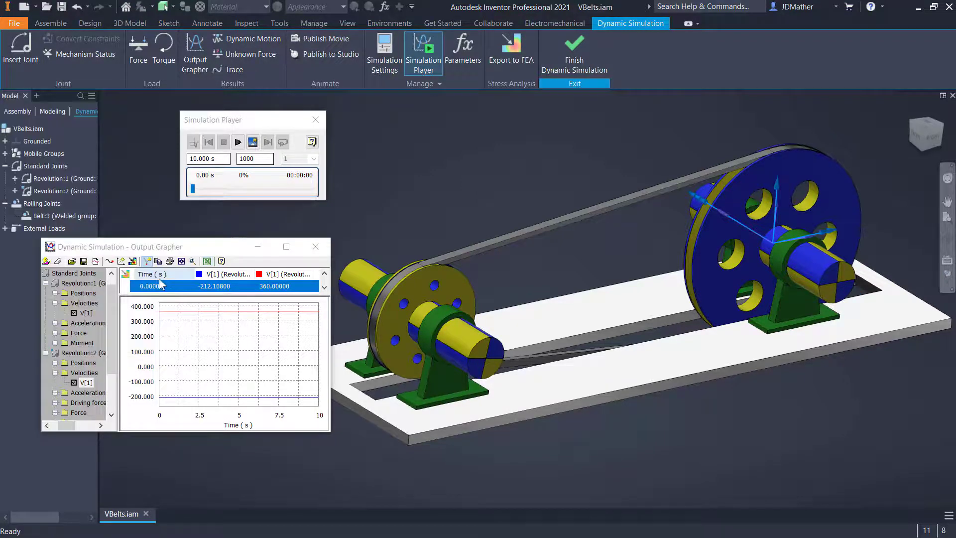
pyautogui.click(237, 143)
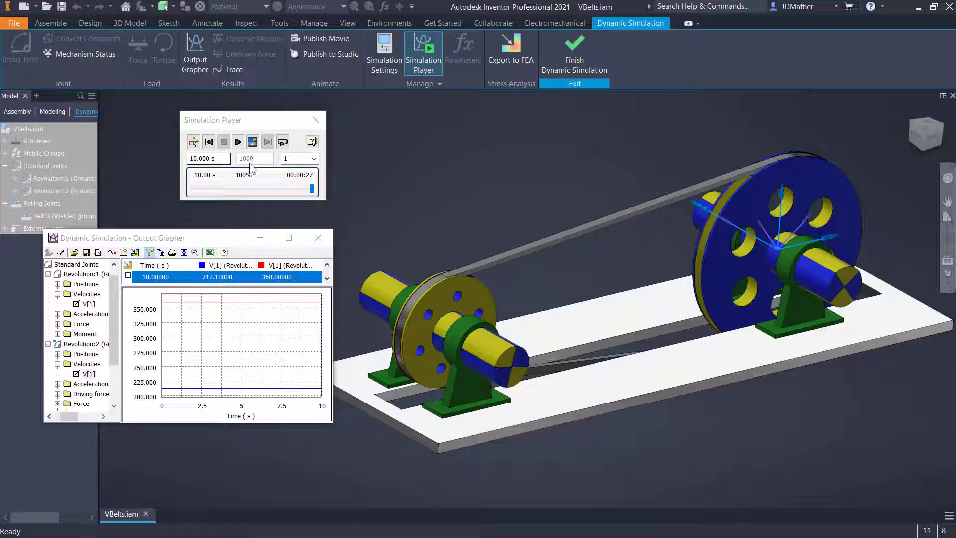
# - Publish the simulation to Inventor Studio and set the animation length to 10 seconds
pyautogui.click(342, 56)
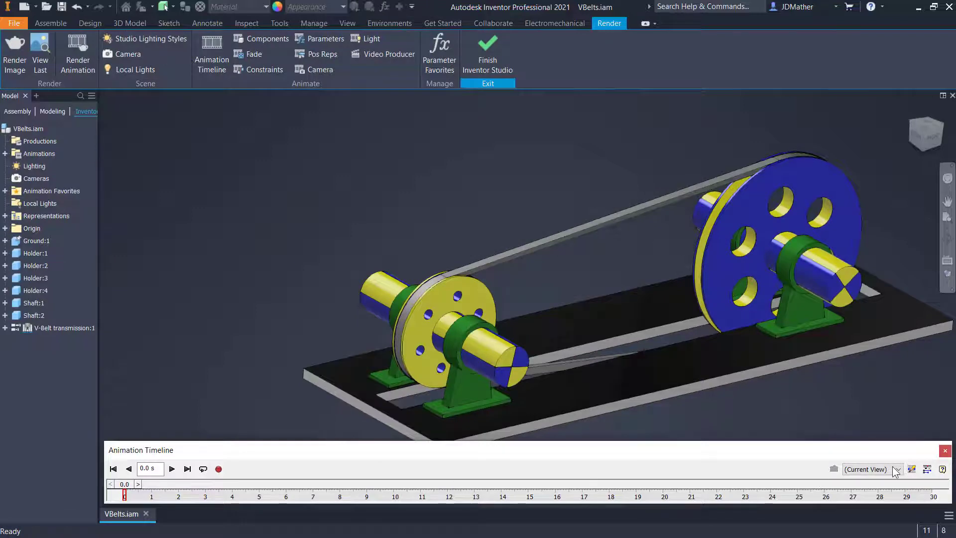
pyautogui.click(912, 469)
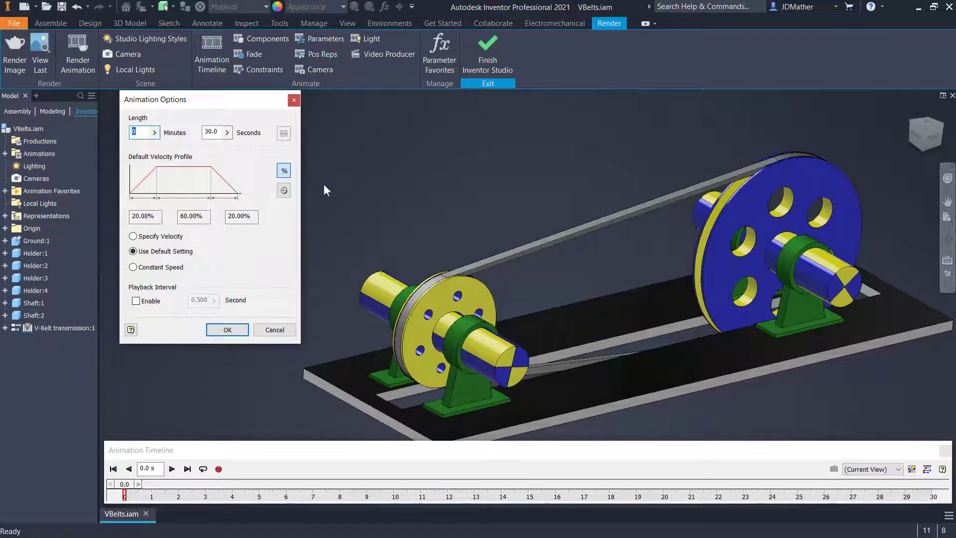
pyautogui.doubleClick(219, 133)
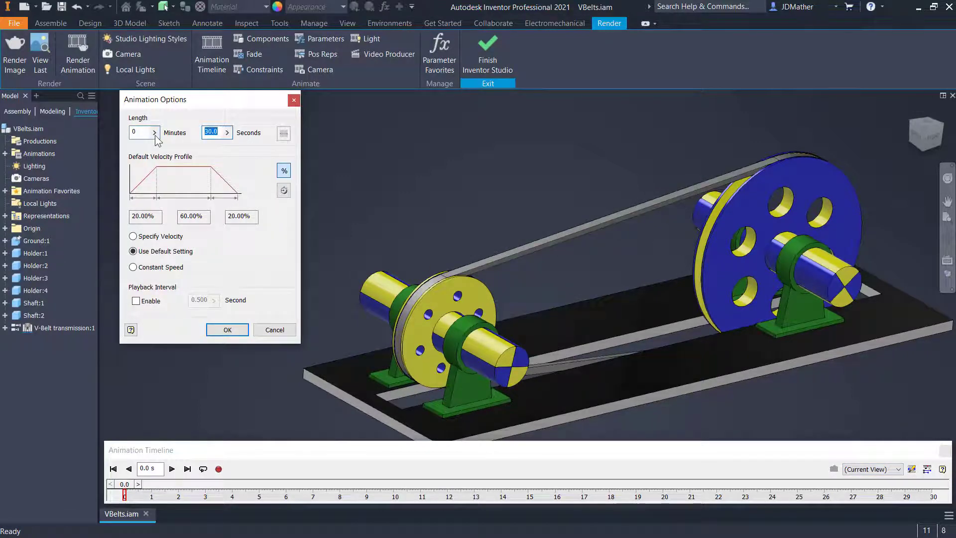
pyautogui.click(227, 330)
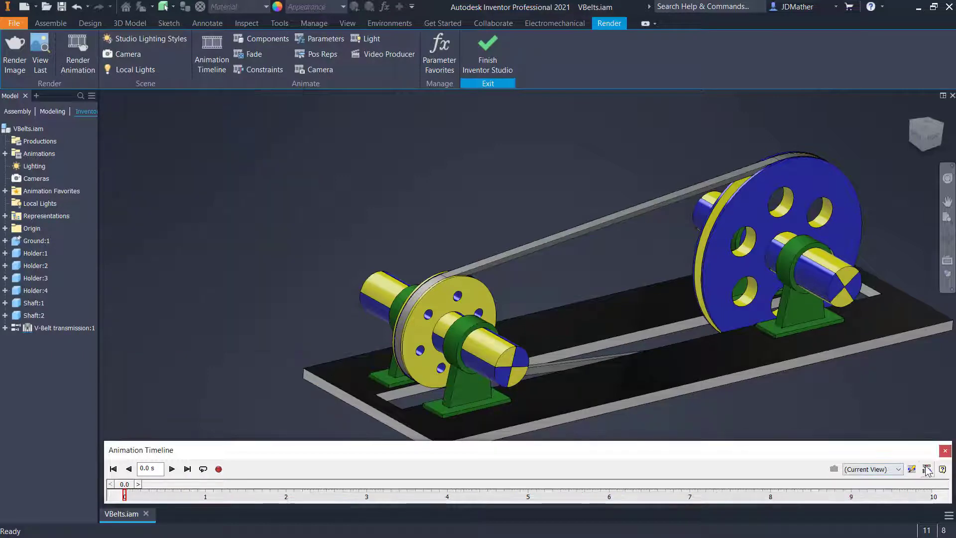
# - Expand the animation timeline's action editor and animate the Simulation_Timeline parameter from 0 to 1000 ul
pyautogui.click(927, 469)
pyautogui.moveTo(262, 336); pyautogui.dragTo(233, 406)
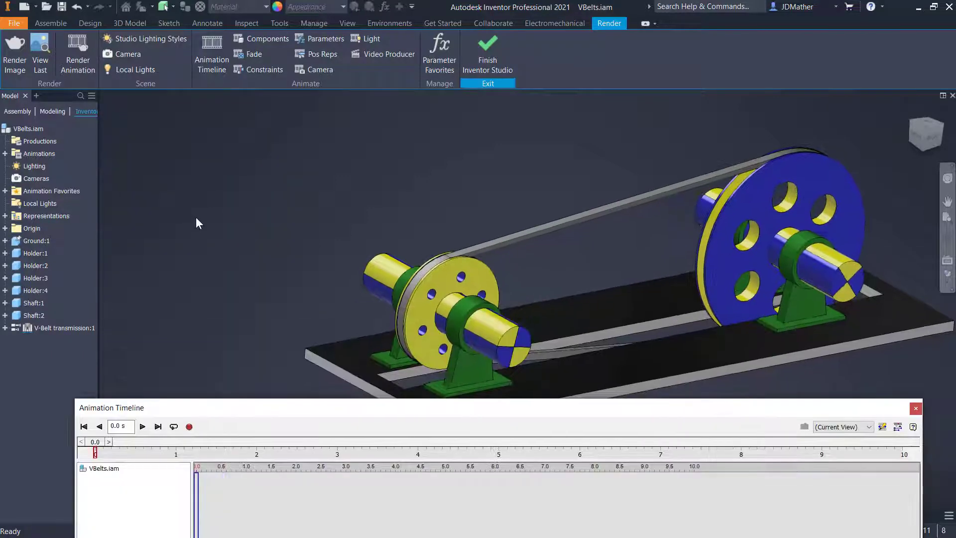
pyautogui.keyDown('shift'); pyautogui.moveTo(196, 217); pyautogui.dragTo(193, 214, button='middle'); pyautogui.keyUp('shift')
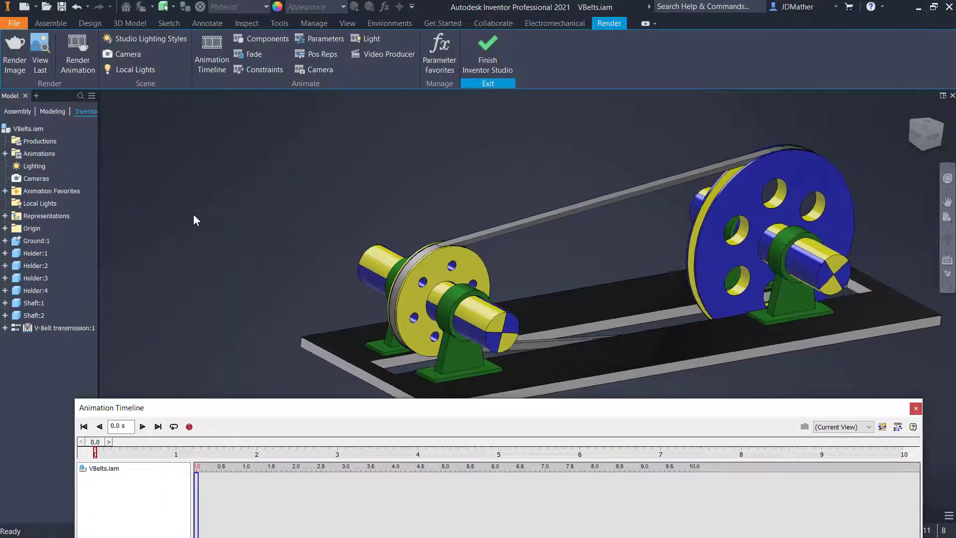
pyautogui.click(5, 191)
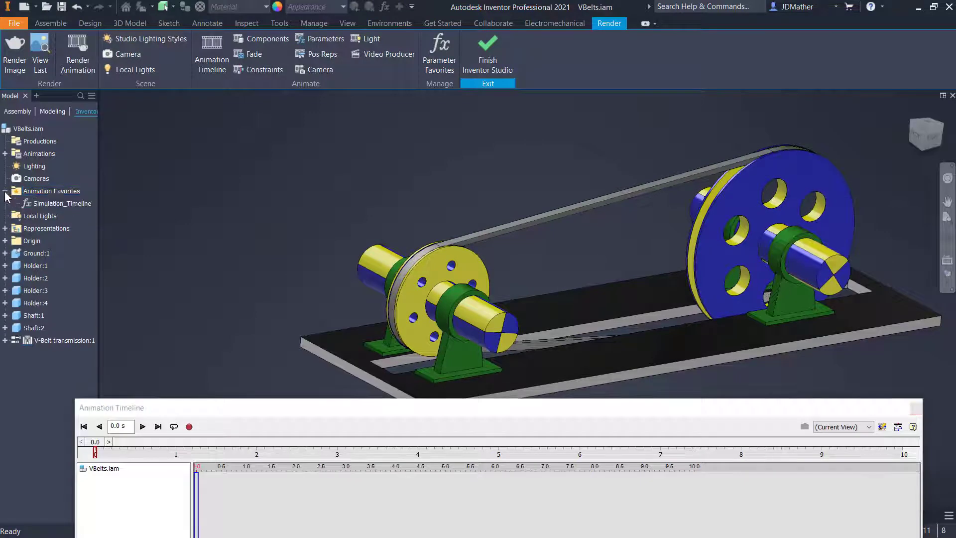
pyautogui.rightClick(61, 204)
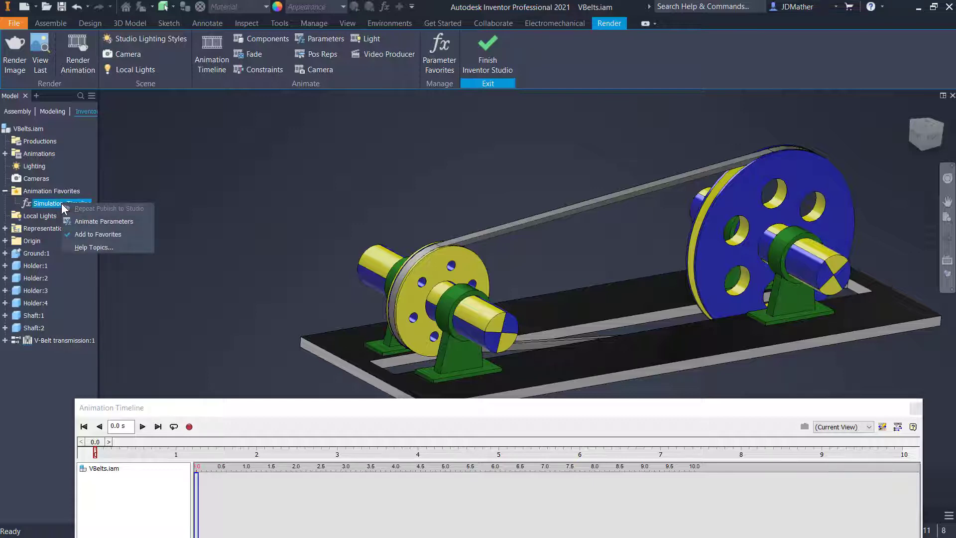
pyautogui.click(88, 223)
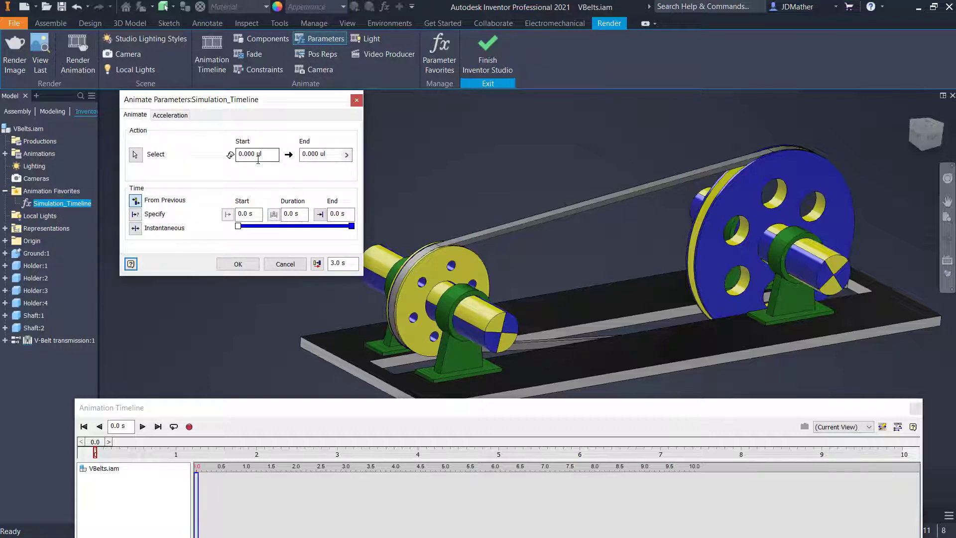
pyautogui.click(321, 158)
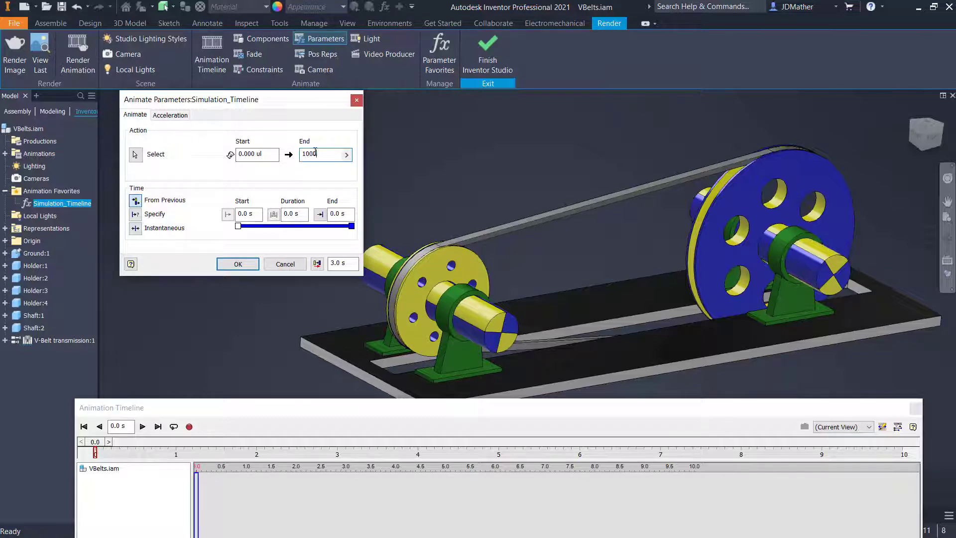
pyautogui.click(254, 264)
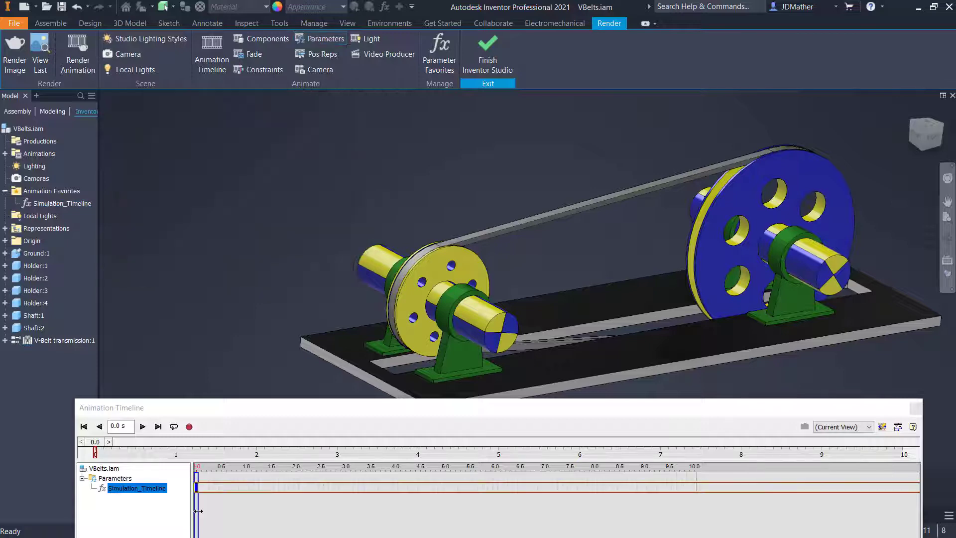
# - Stretch the Simulation_Timeline action to end at 5 s, and scrub and play the animation to check it
pyautogui.moveTo(197, 489); pyautogui.dragTo(482, 489)
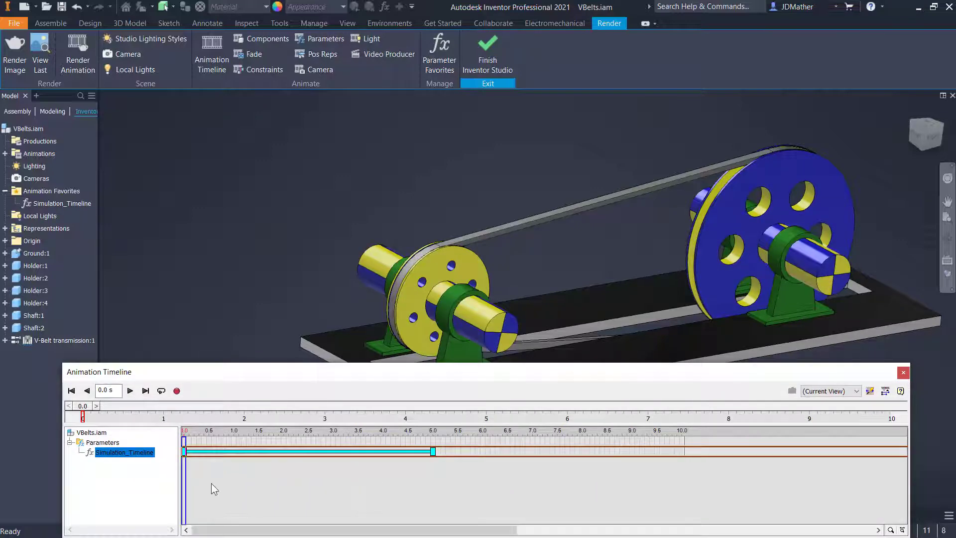
pyautogui.moveTo(184, 486); pyautogui.dragTo(273, 488)
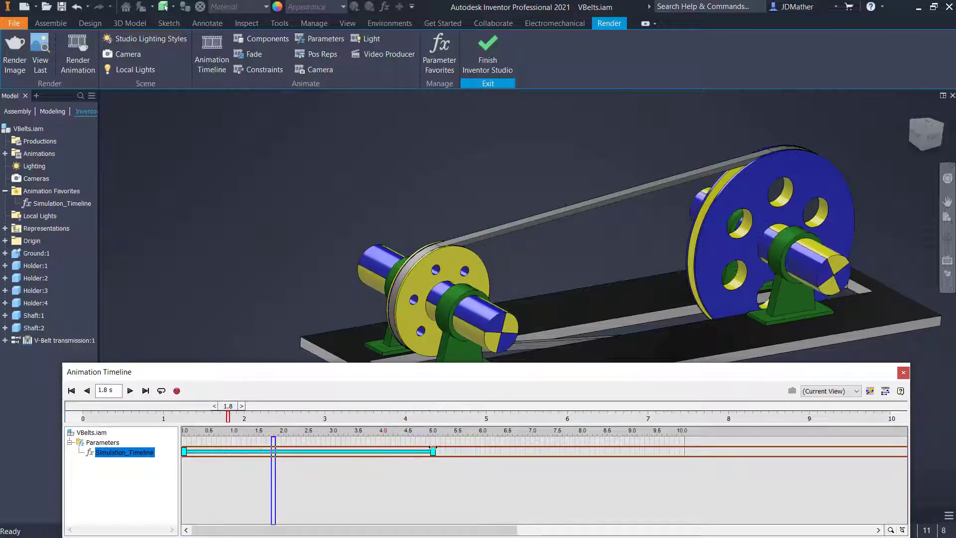
pyautogui.moveTo(433, 451)
pyautogui.mouseDown()
pyautogui.moveTo(647, 451)
pyautogui.moveTo(400, 451)
pyautogui.moveTo(433, 451)
pyautogui.mouseUp()
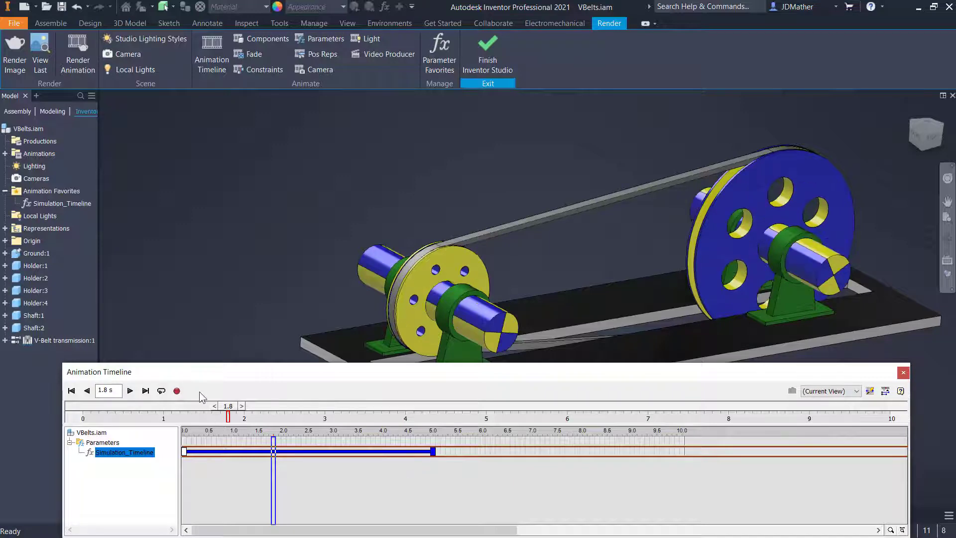
pyautogui.moveTo(183, 375); pyautogui.dragTo(173, 446)
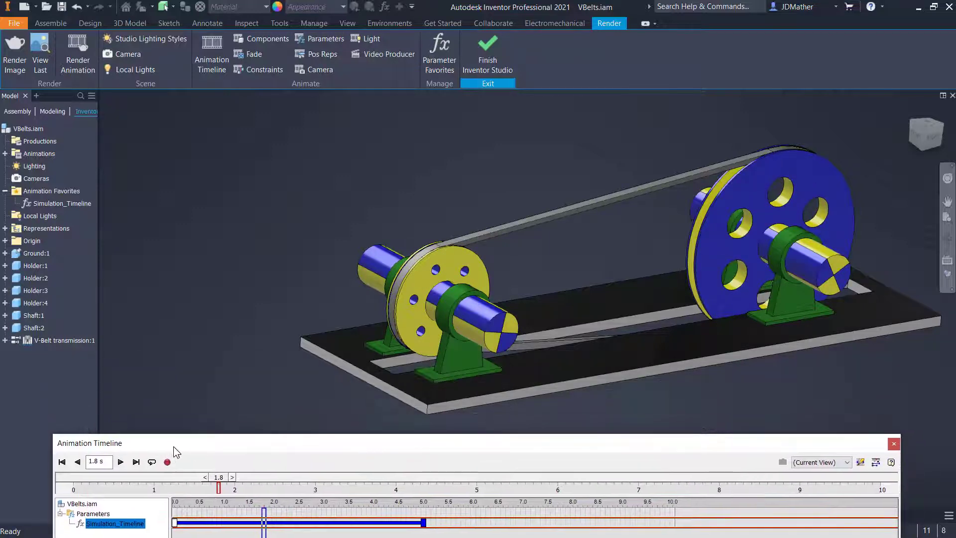
pyautogui.click(121, 462)
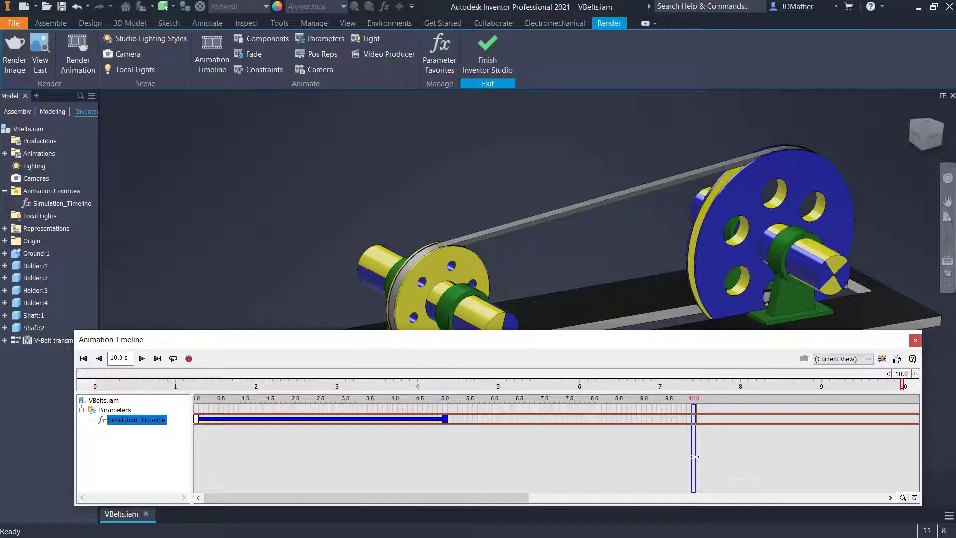
# - Scrub the animation back to about 2.1 s and mirror the Simulation_Timeline action
pyautogui.moveTo(694, 457); pyautogui.dragTo(297, 452)
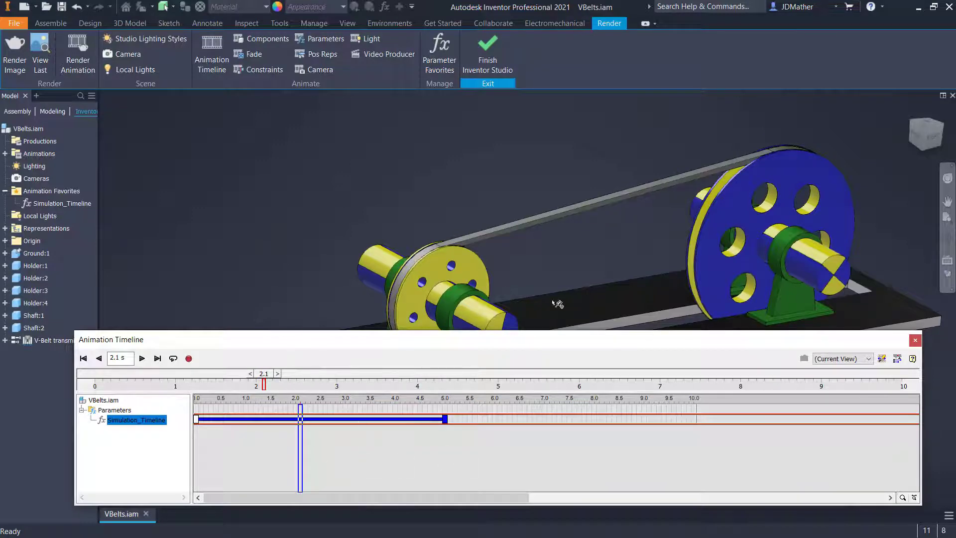
pyautogui.rightClick(415, 424)
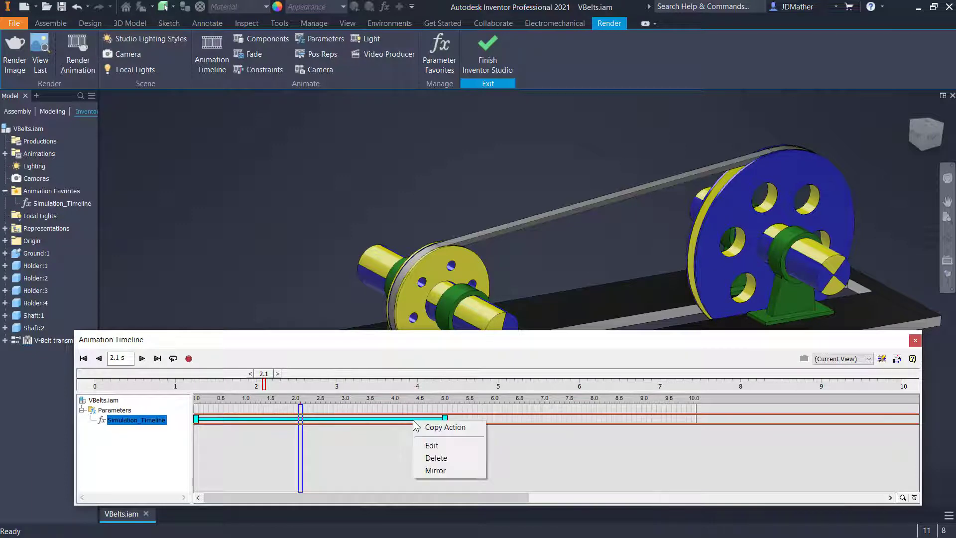
pyautogui.click(432, 470)
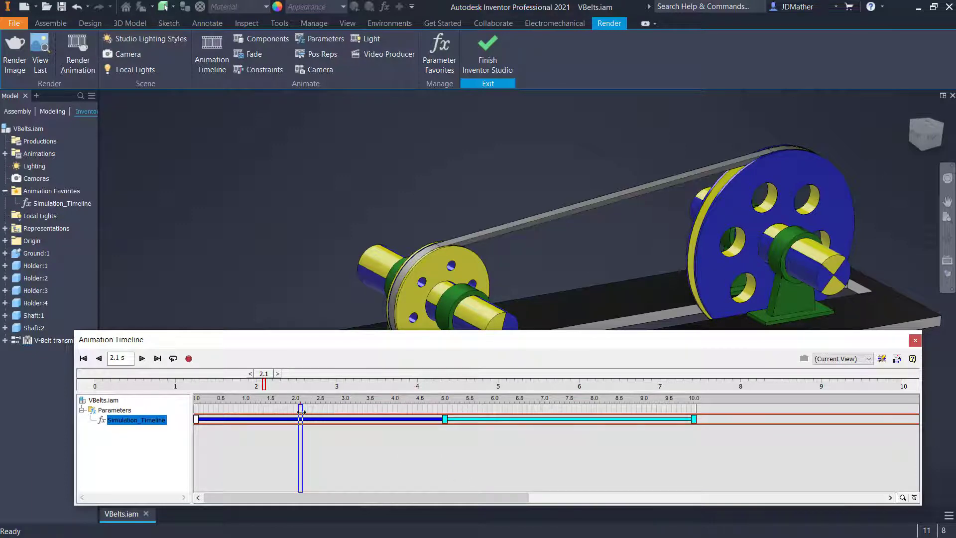
# - Play the animation through to 10 s to check the mirrored Simulation_Timeline action
pyautogui.click(141, 358)
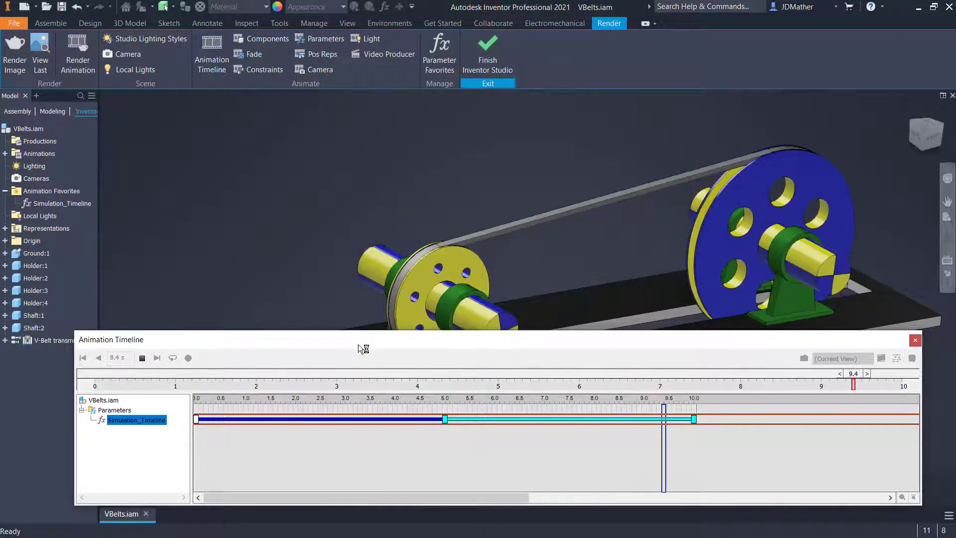
pyautogui.moveTo(357, 344); pyautogui.dragTo(348, 402)
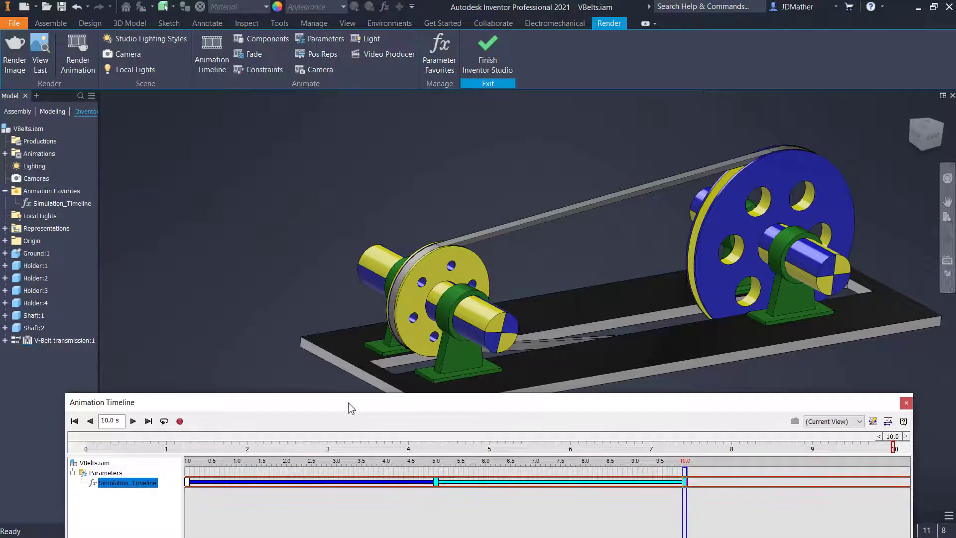
# - Create a camera from a view that frames both pulleys and the belt
pyautogui.click(342, 242)
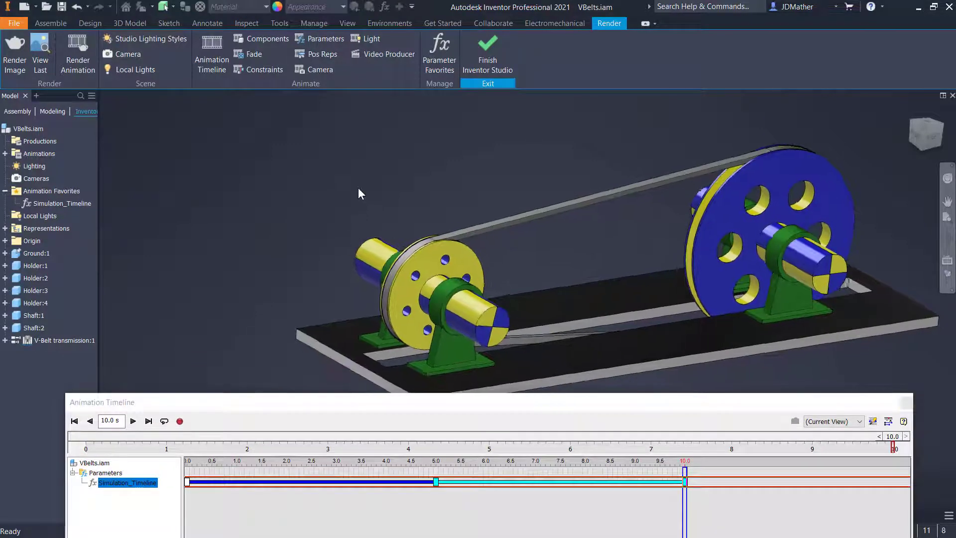
pyautogui.scroll(-6, 371, 204)
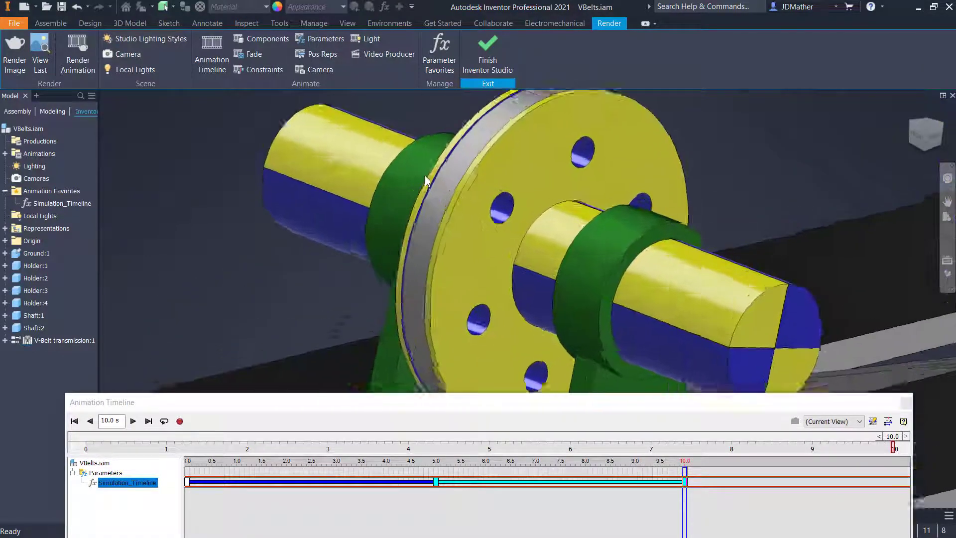
pyautogui.scroll(-2, 427, 178)
pyautogui.scroll(2, 428, 180)
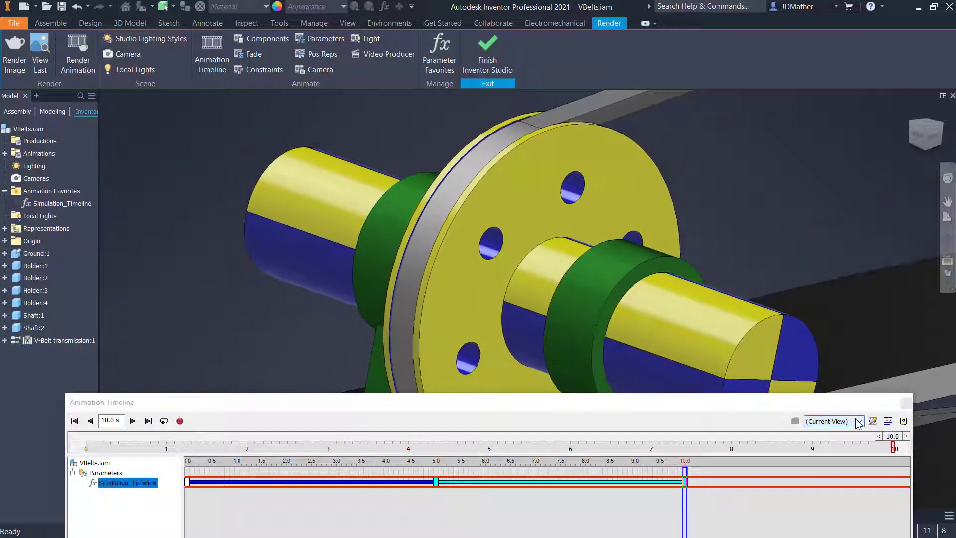
pyautogui.scroll(6, 764, 361)
pyautogui.scroll(-1, 764, 360)
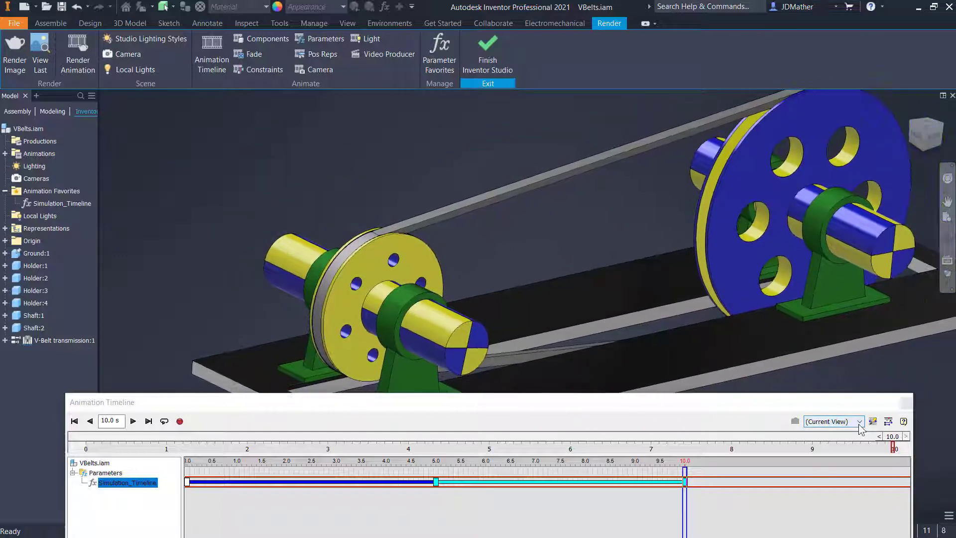
pyautogui.click(852, 425)
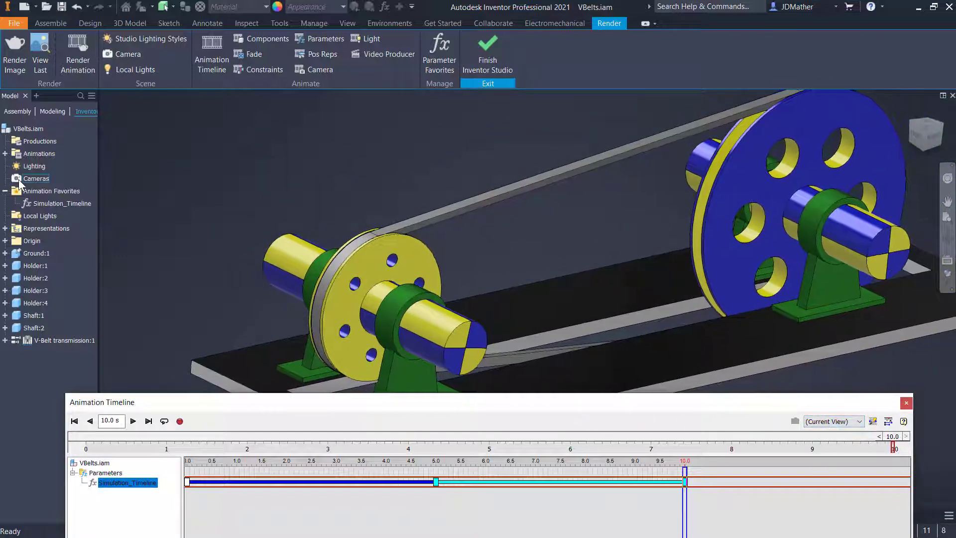
pyautogui.rightClick(32, 179)
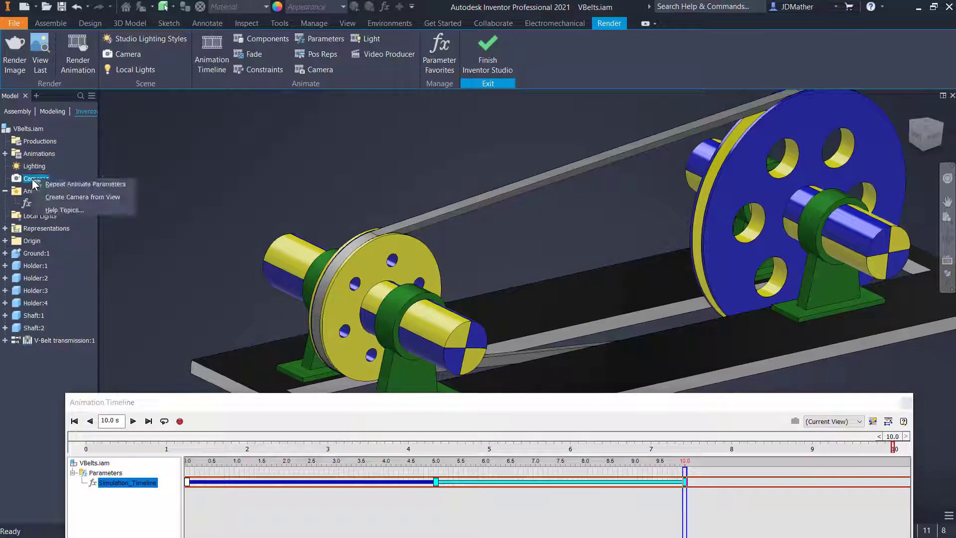
pyautogui.click(58, 197)
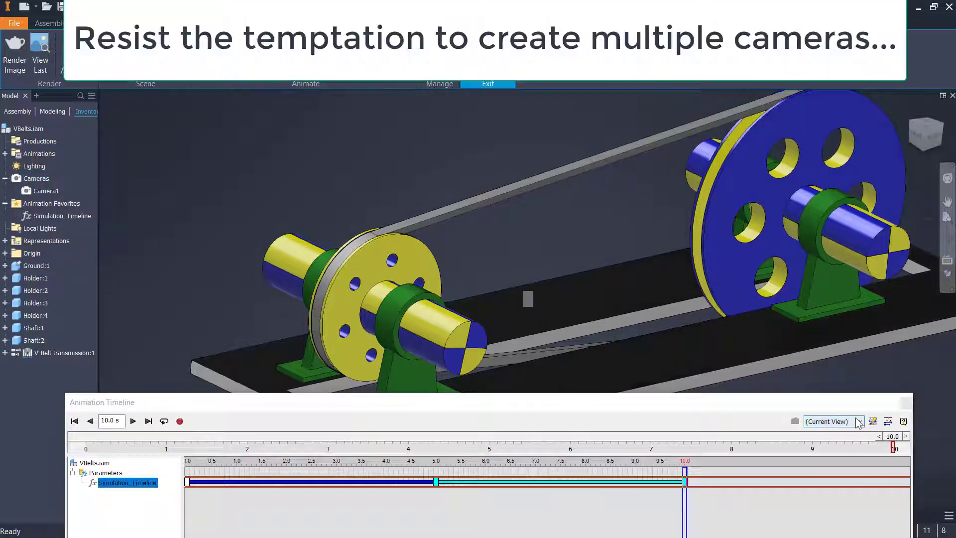
# - Make Camera1 the active camera for the animation and turn off its visibility in the model
pyautogui.click(859, 422)
pyautogui.click(819, 440)
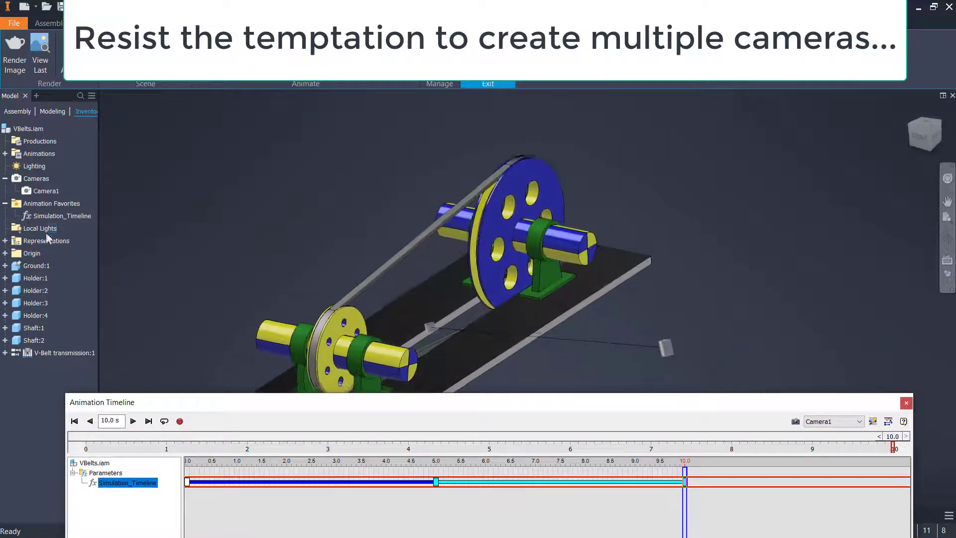
pyautogui.rightClick(34, 189)
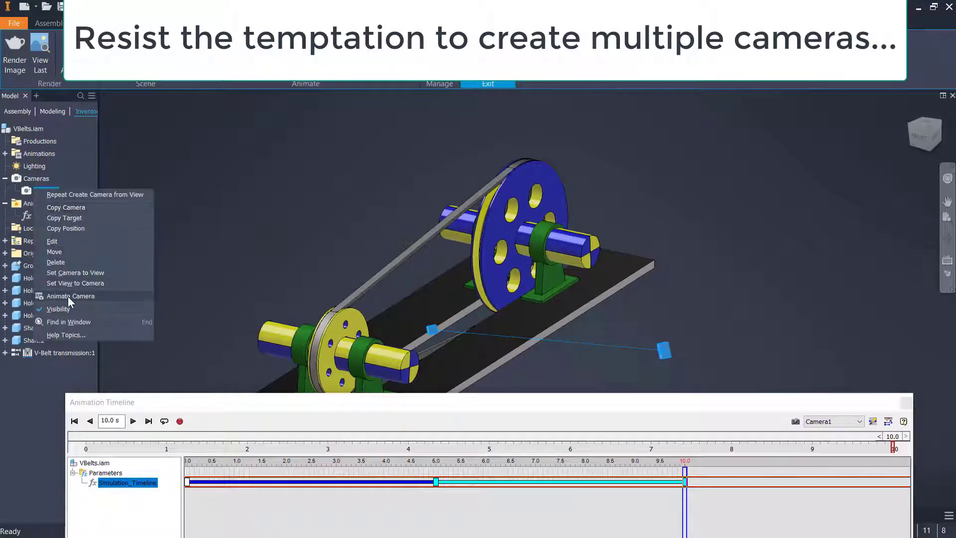
pyautogui.click(70, 309)
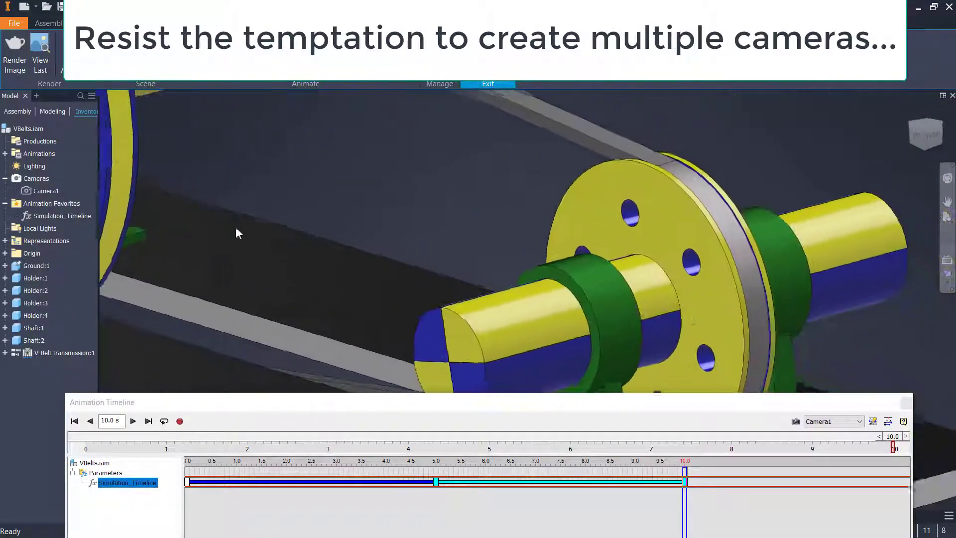
# - Add a Camera1 action at 10 s with a close-up of the small pulley, start it at 5 s, and play the animation from the beginning
pyautogui.click(796, 422)
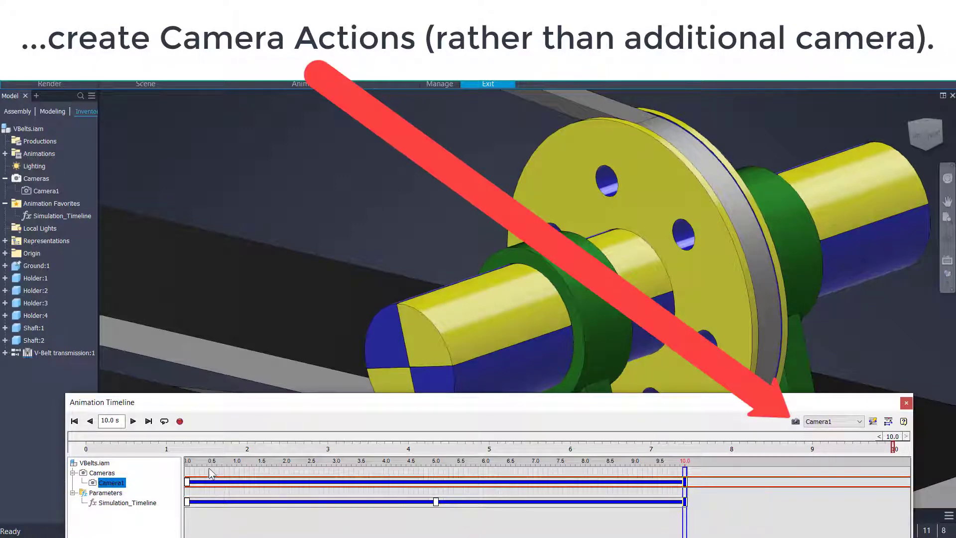
pyautogui.moveTo(194, 484); pyautogui.dragTo(331, 483)
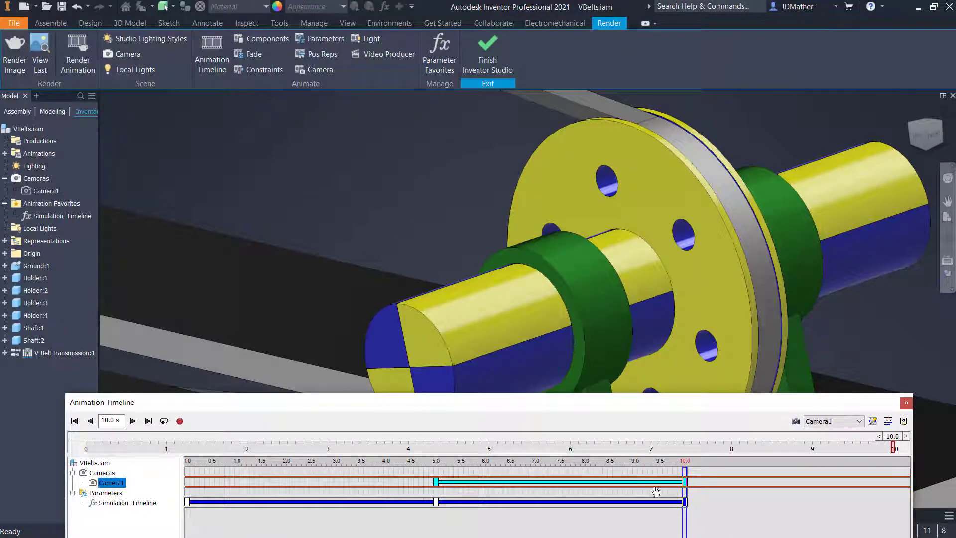
pyautogui.click(75, 421)
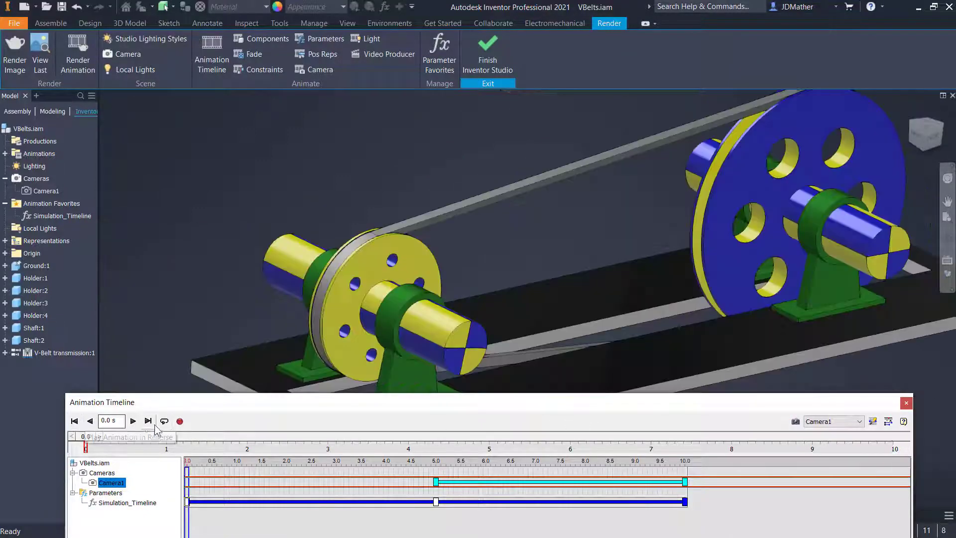
pyautogui.moveTo(183, 403); pyautogui.dragTo(181, 488)
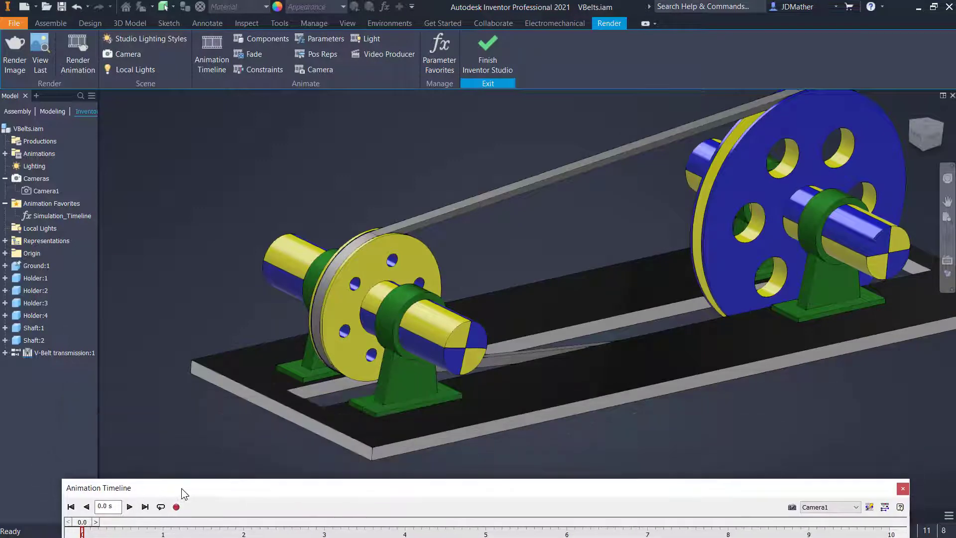
pyautogui.click(128, 505)
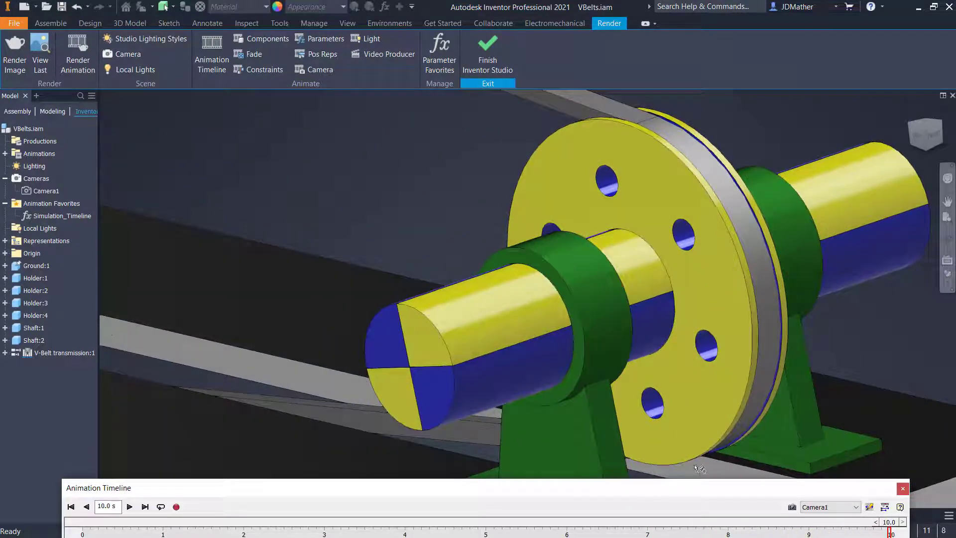
# - Shorten the Camera1 action to end at about 7 s, and scrub back and play the animation to check it
pyautogui.moveTo(667, 484); pyautogui.dragTo(656, 387)
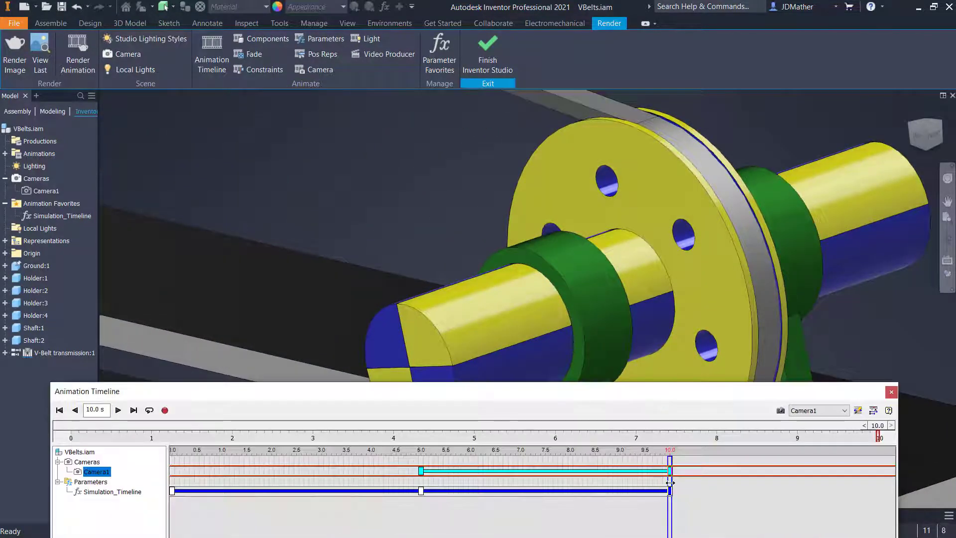
pyautogui.moveTo(671, 482); pyautogui.dragTo(579, 483)
pyautogui.moveTo(670, 470); pyautogui.dragTo(525, 470)
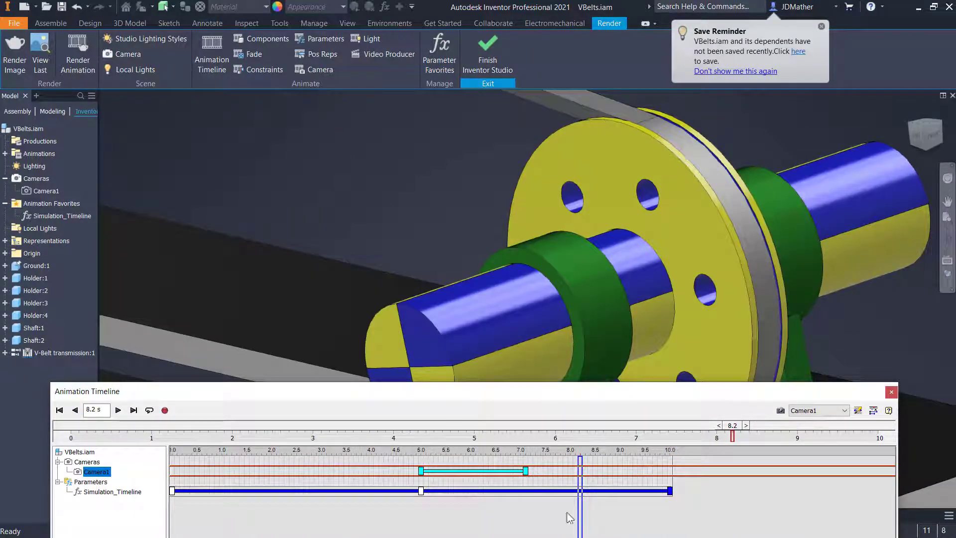
pyautogui.moveTo(567, 512); pyautogui.dragTo(408, 516)
pyautogui.click(118, 410)
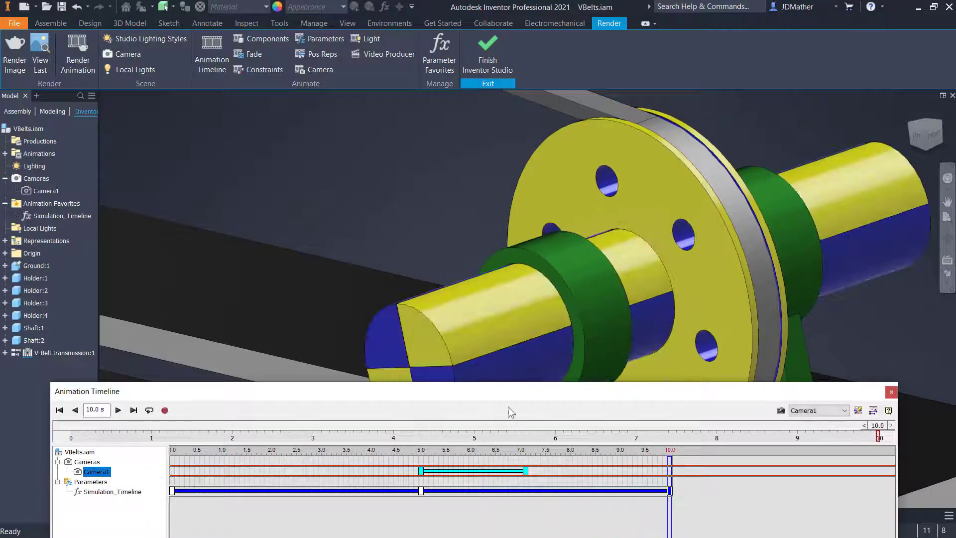
# - Clear the timeline out of the way and frame the whole belt drive from a higher angle above the base plate
pyautogui.moveTo(493, 394); pyautogui.dragTo(496, 529)
pyautogui.scroll(-5, 488, 328)
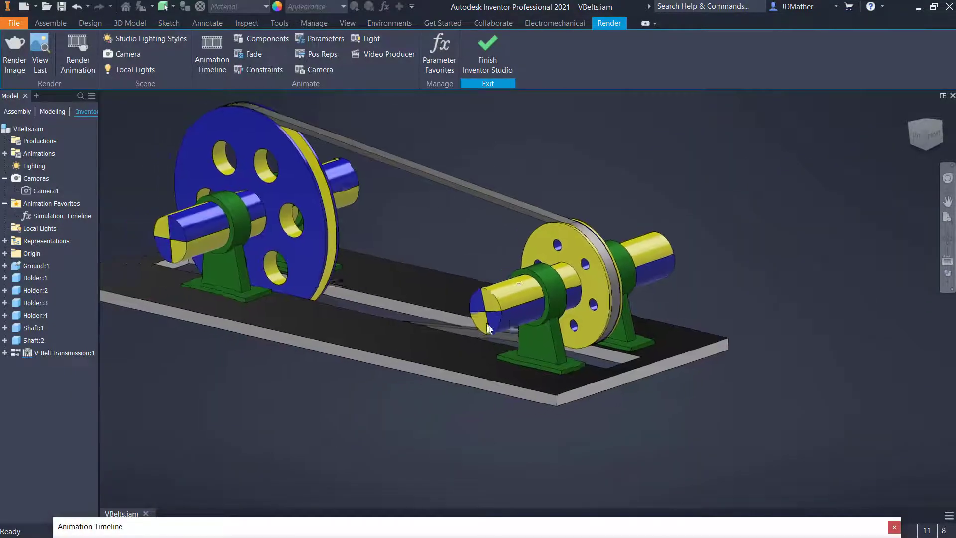
pyautogui.keyDown('shift'); pyautogui.moveTo(488, 329); pyautogui.dragTo(525, 423, button='middle'); pyautogui.keyUp('shift')
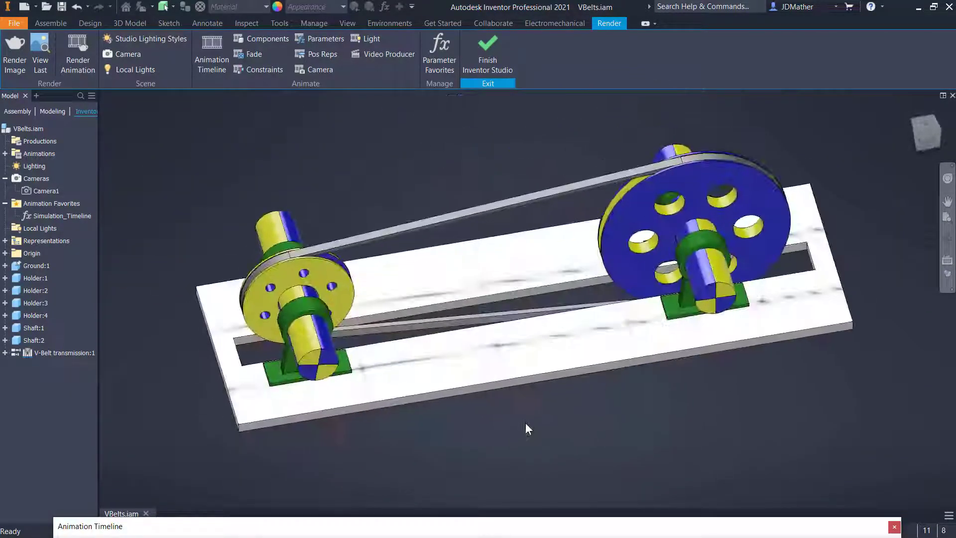